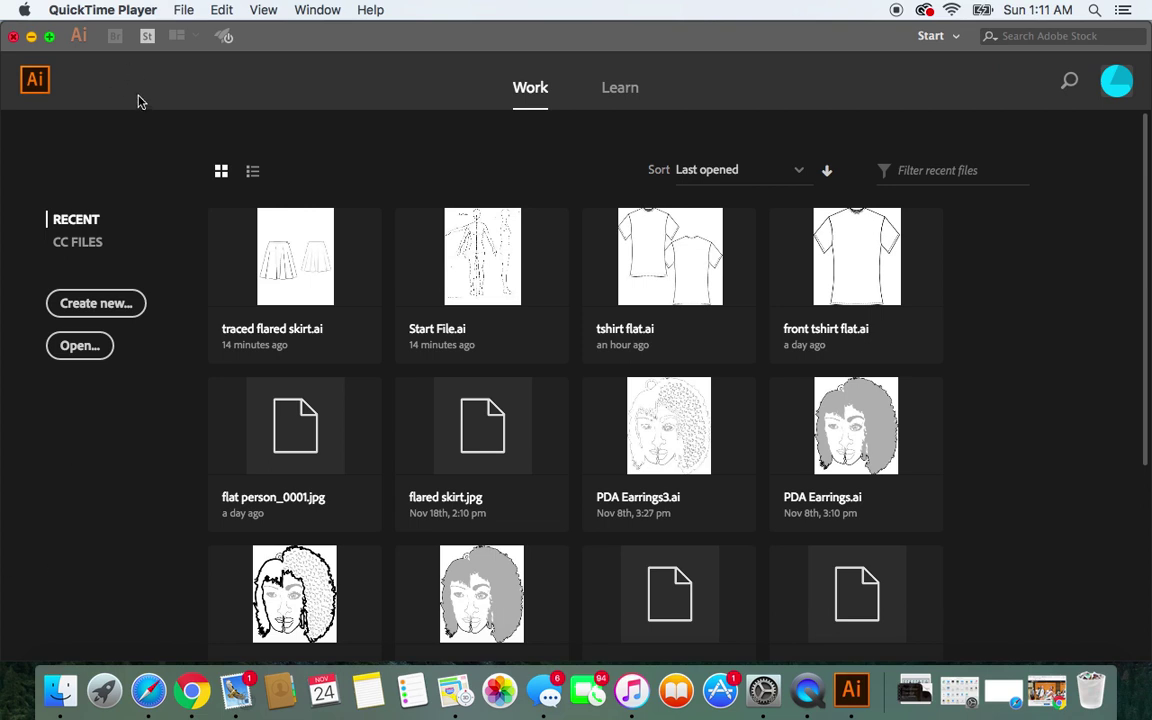
Create a new portrait Letter print document, 8.5 x 11 in, with the units set to Inches
click(260, 38)
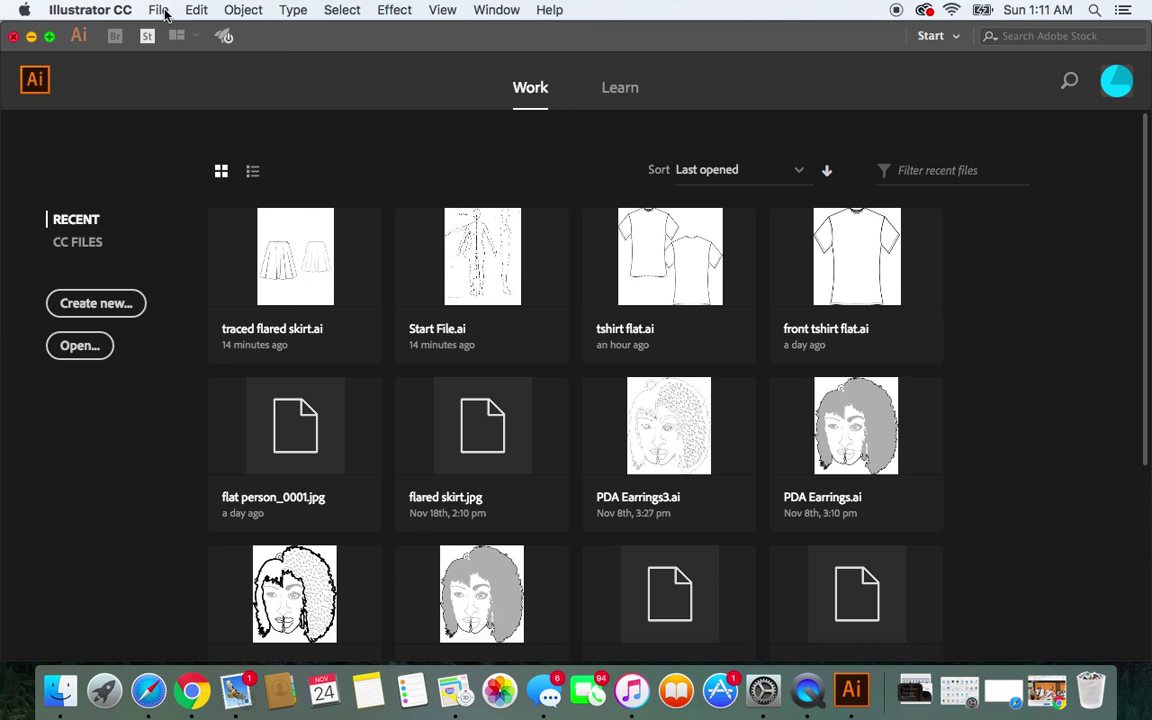
click(118, 313)
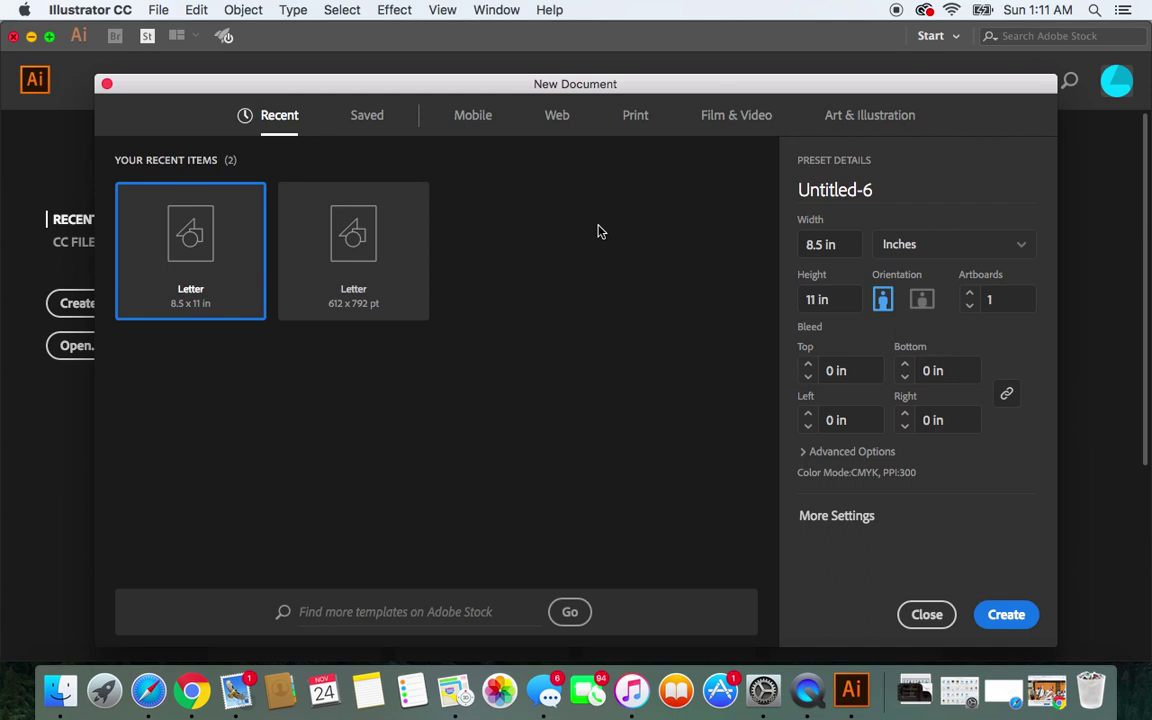
click(633, 125)
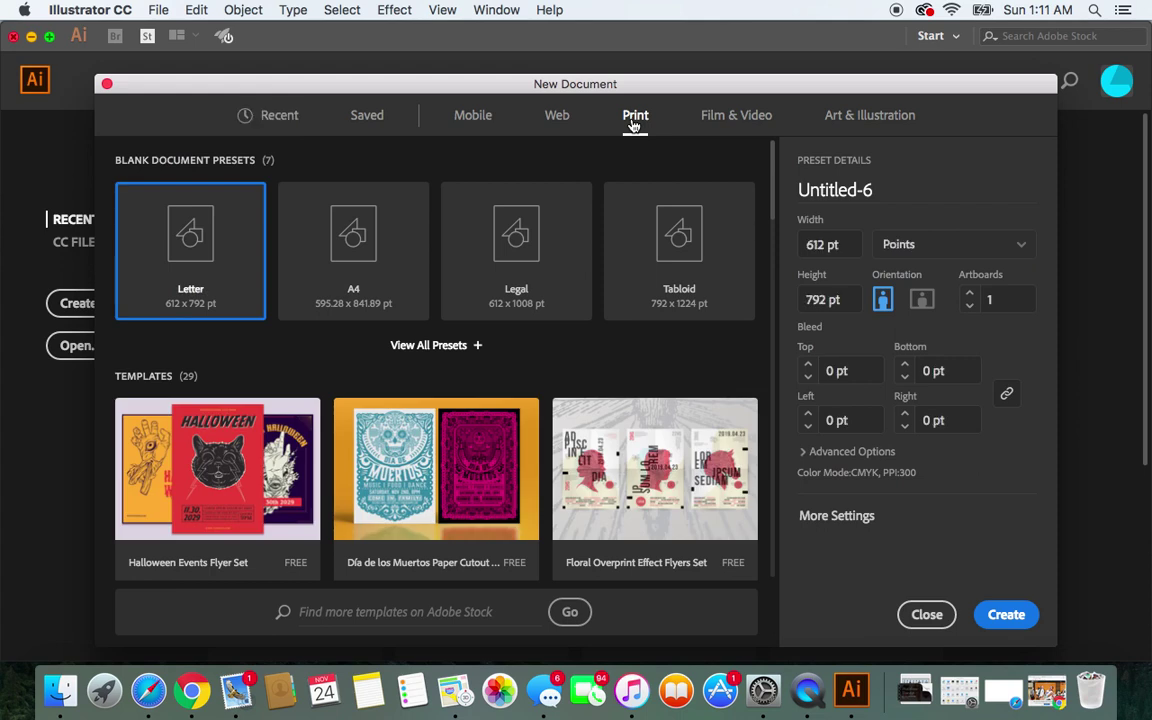
click(936, 249)
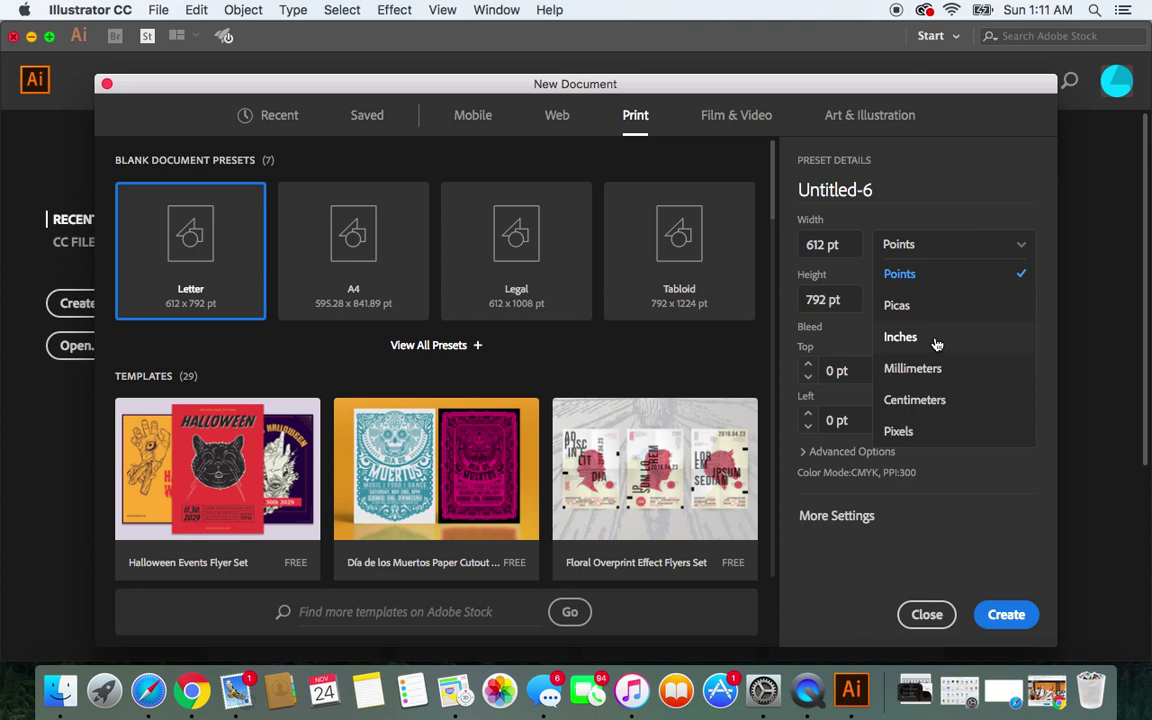
click(933, 339)
click(933, 188)
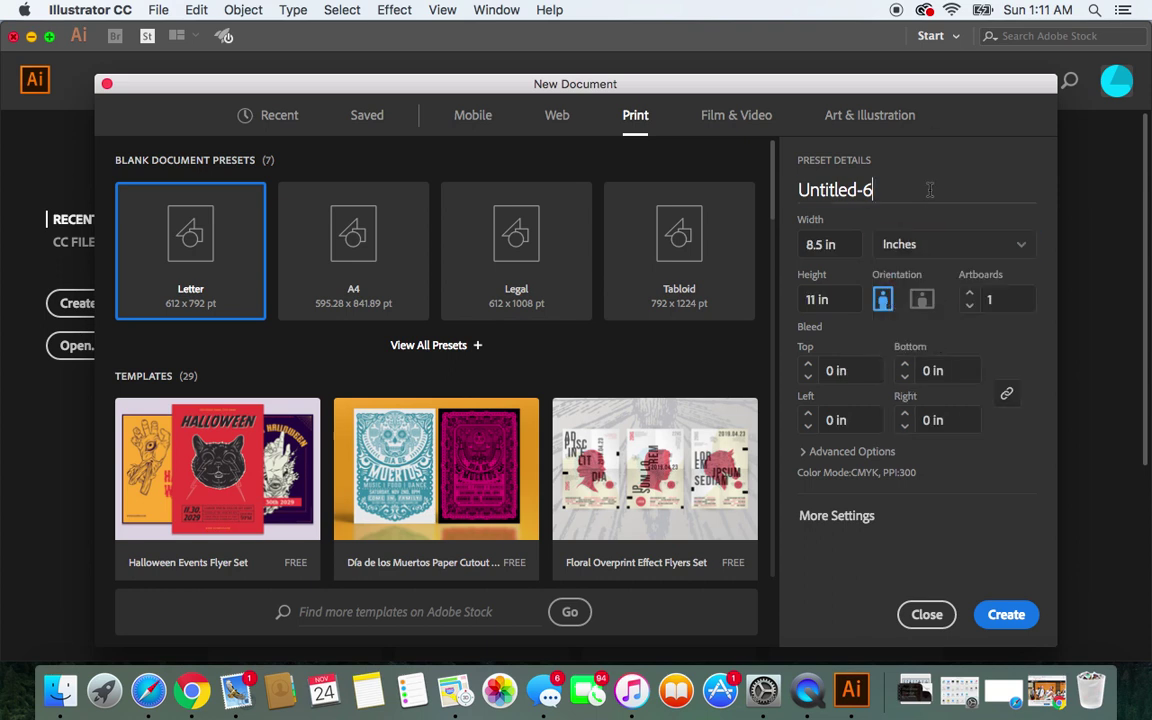
double_click(933, 188)
click(931, 218)
click(1006, 616)
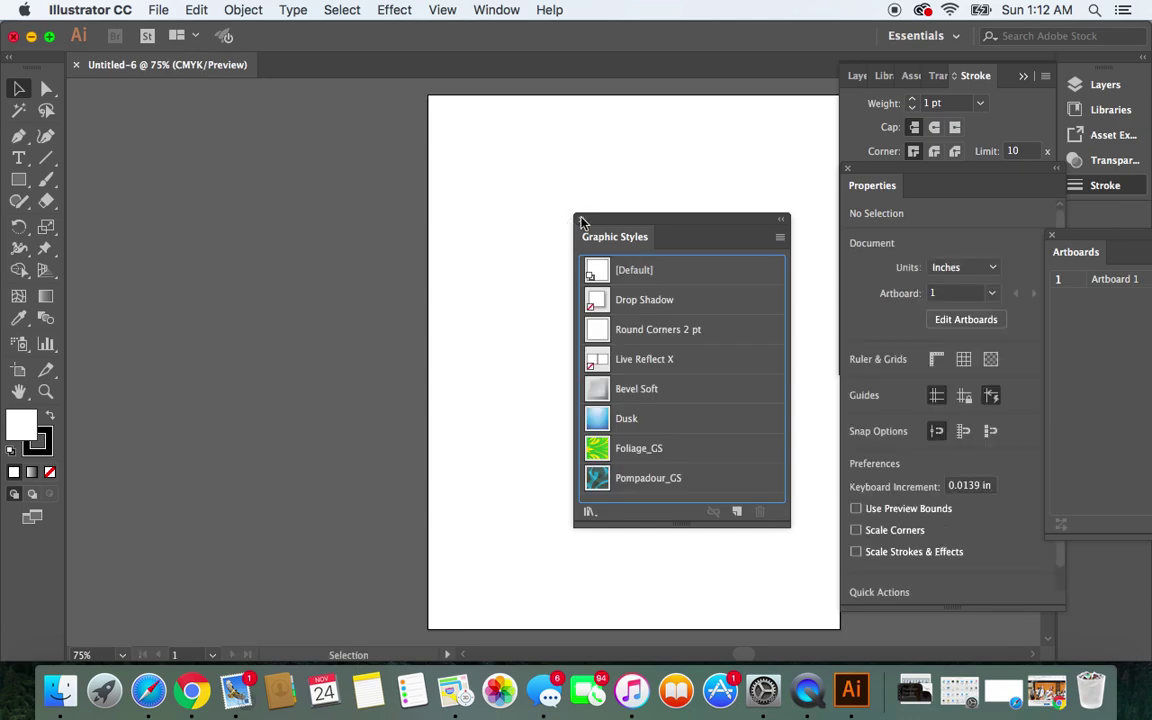
Clear the workspace by closing the Graphic Styles, Stroke, Properties and Artboards panels
click(581, 221)
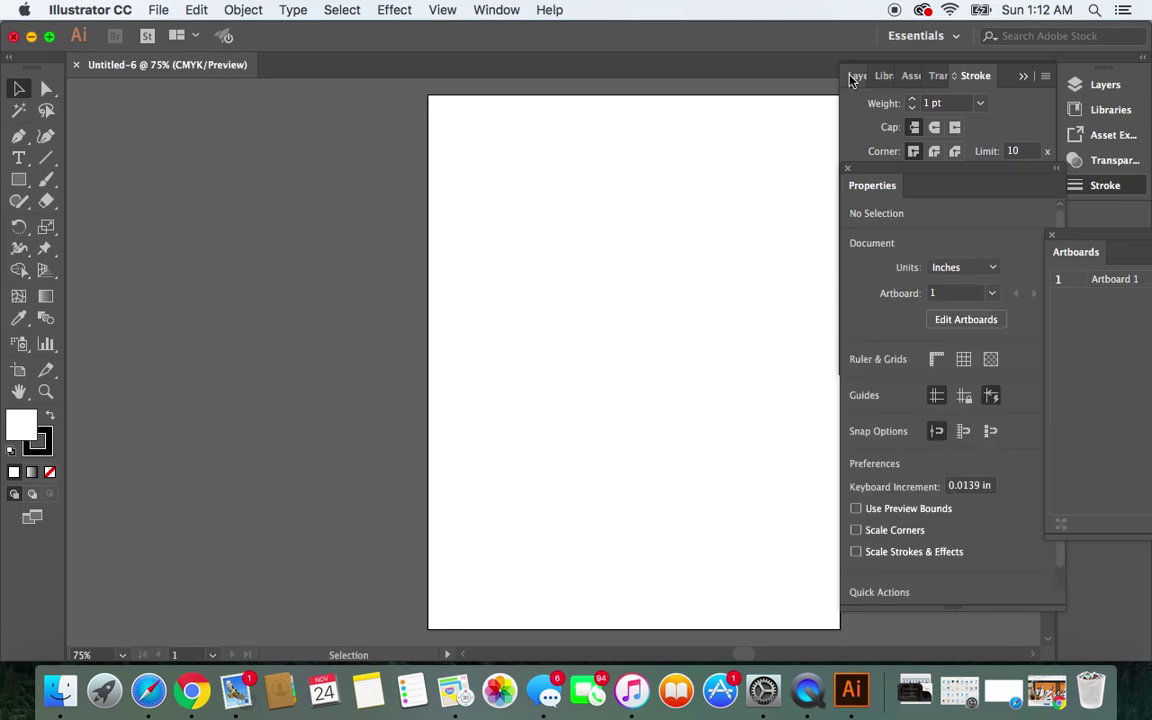
click(1024, 77)
click(848, 169)
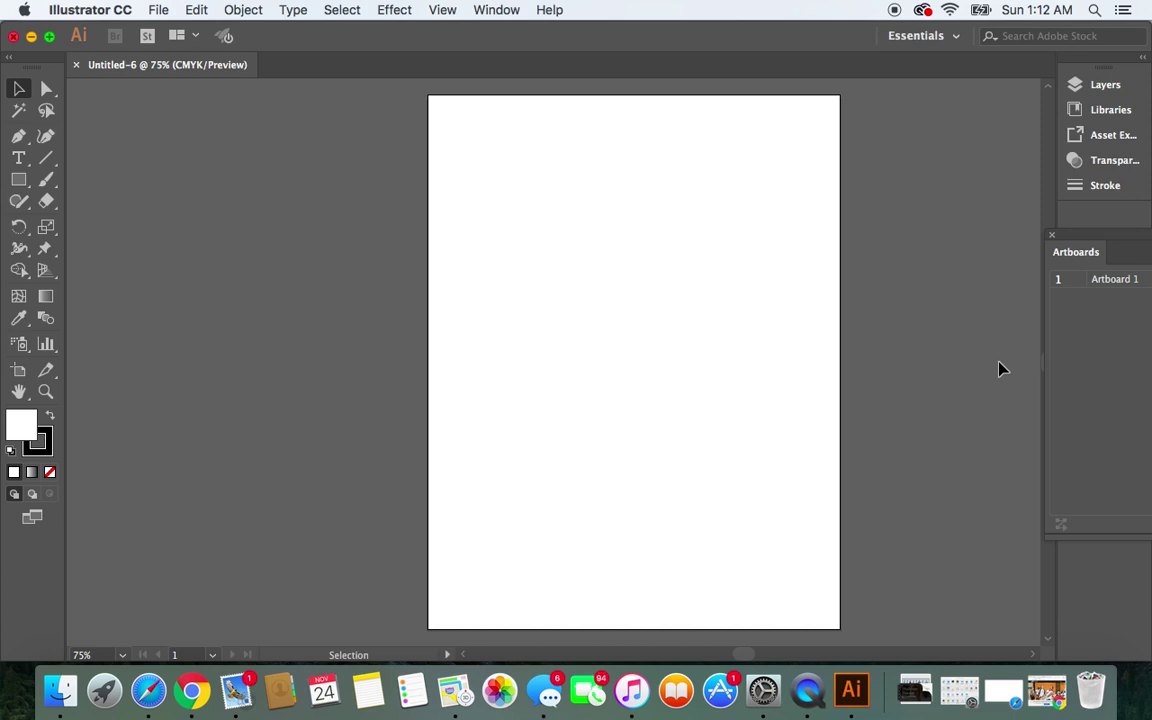
click(501, 11)
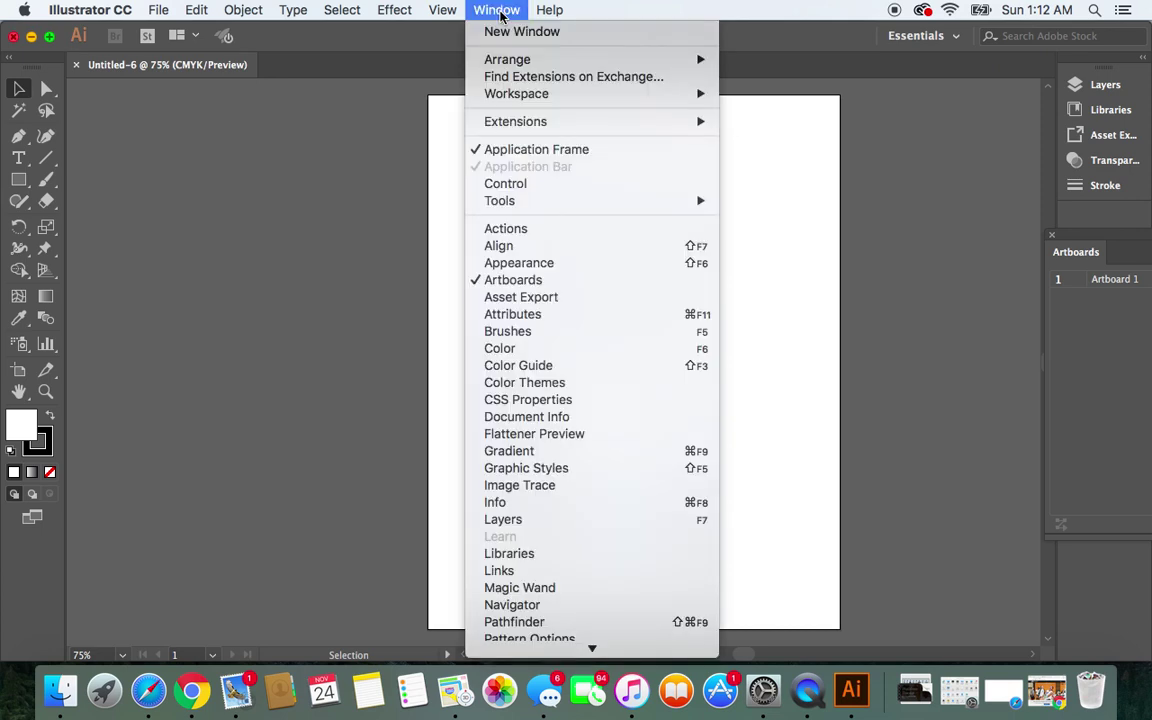
click(531, 283)
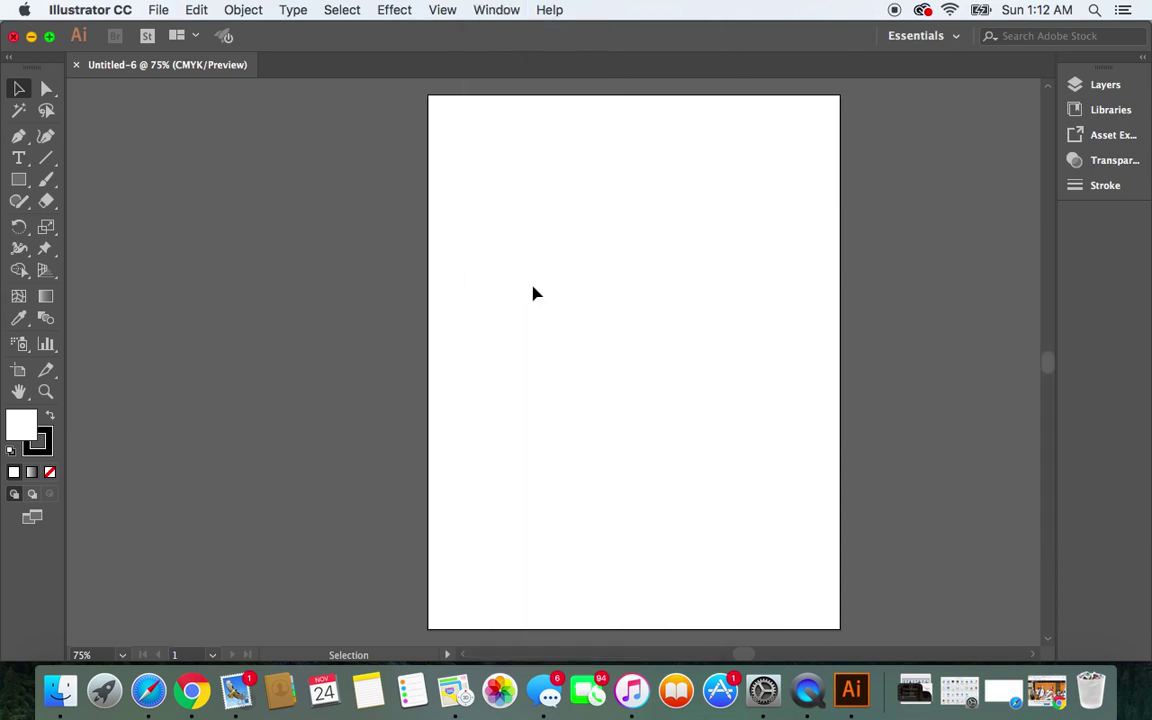
Show the Layers and Artboards panels and position the Artboards panel directly below the layer list
click(493, 12)
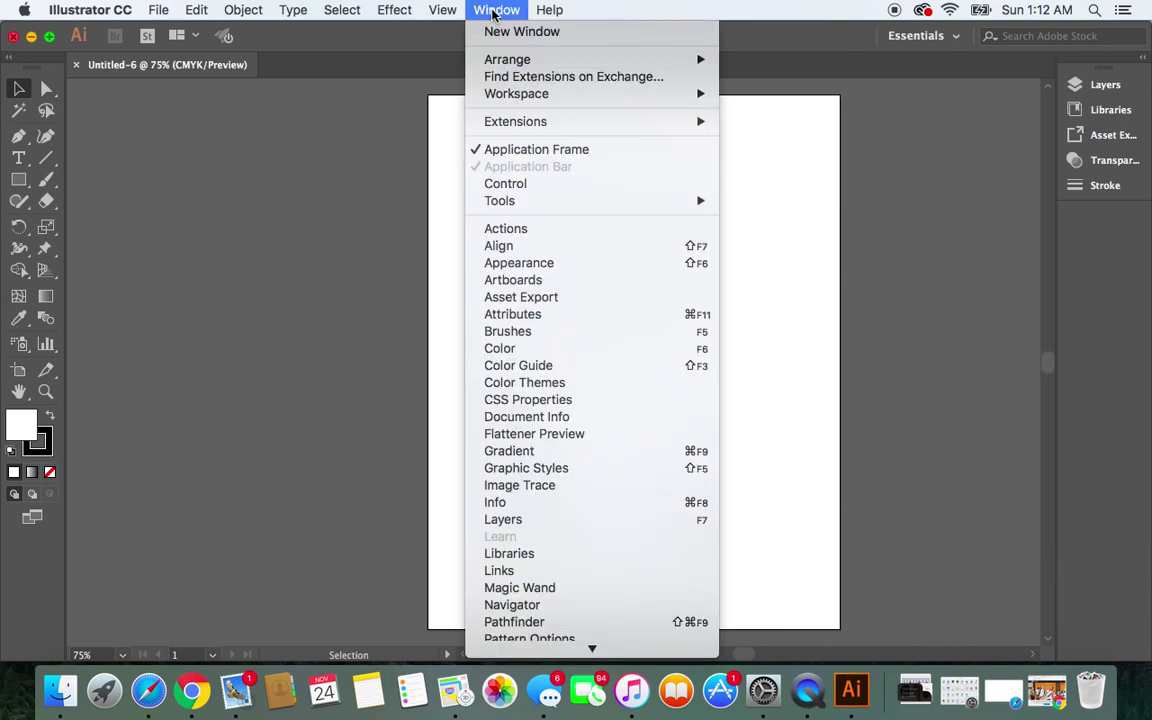
click(531, 521)
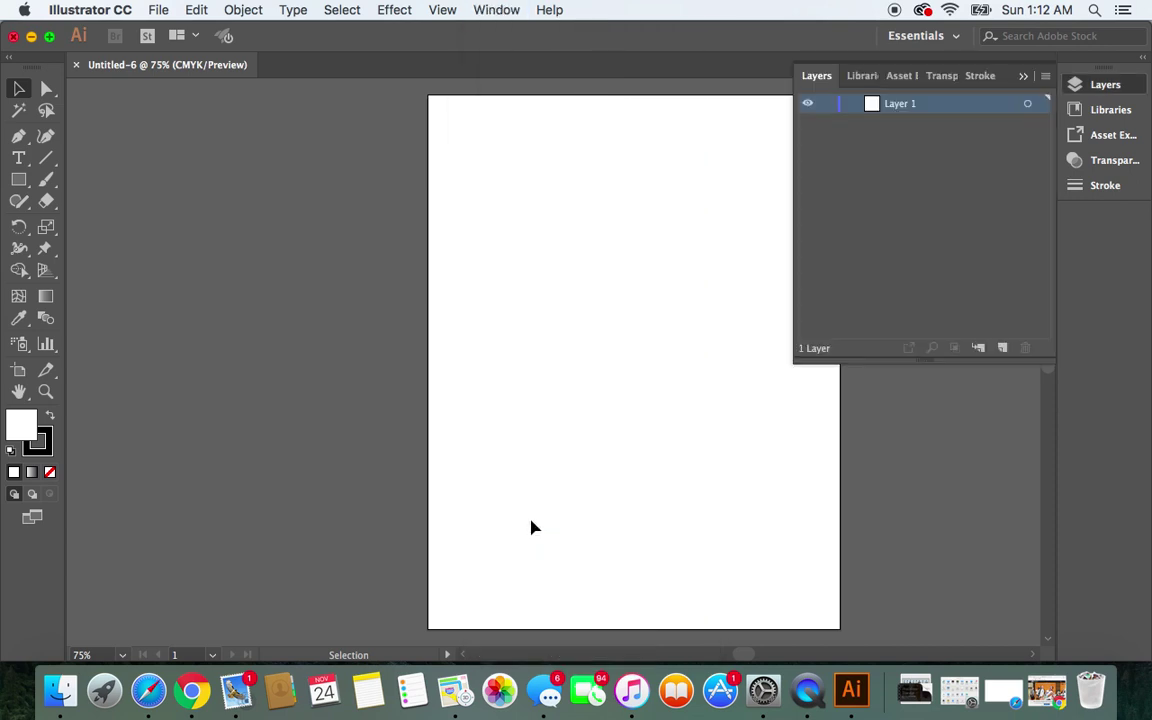
click(483, 12)
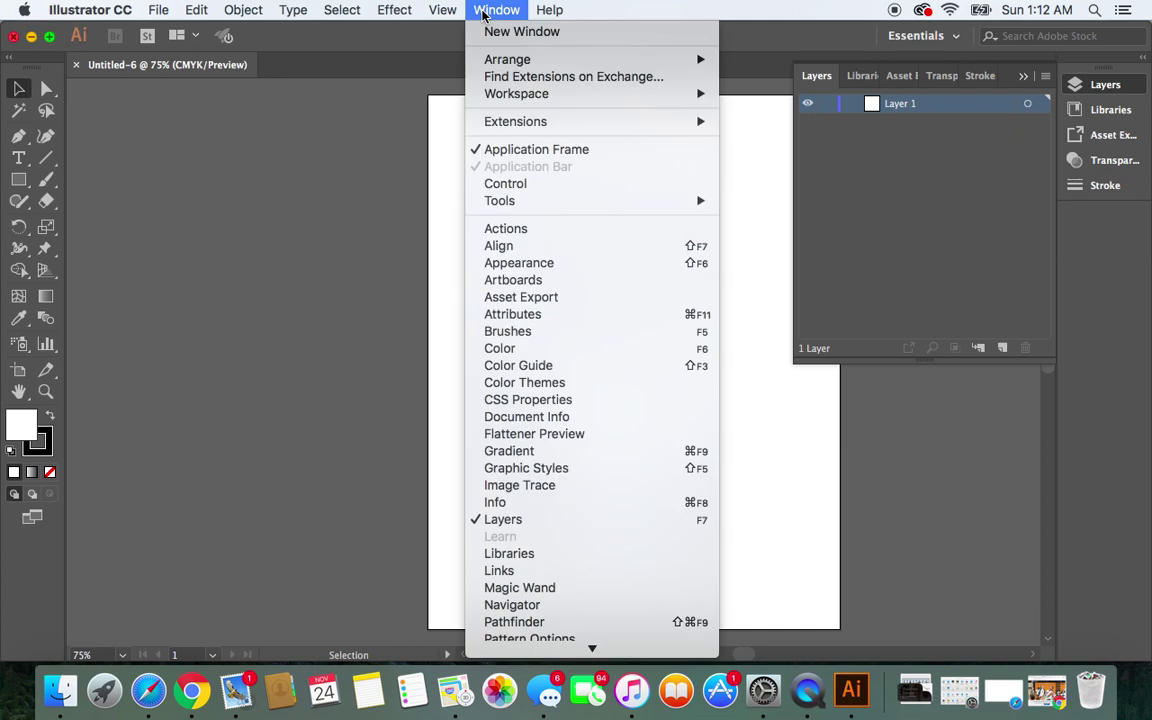
click(496, 280)
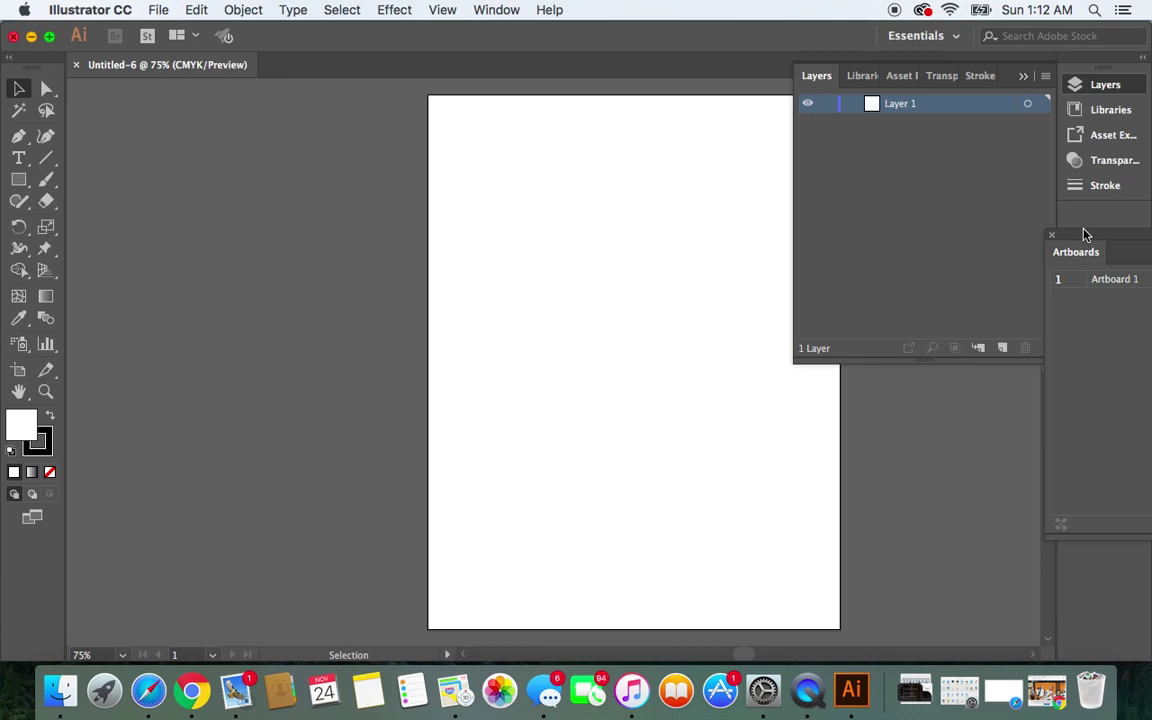
drag(1085, 236, 831, 198)
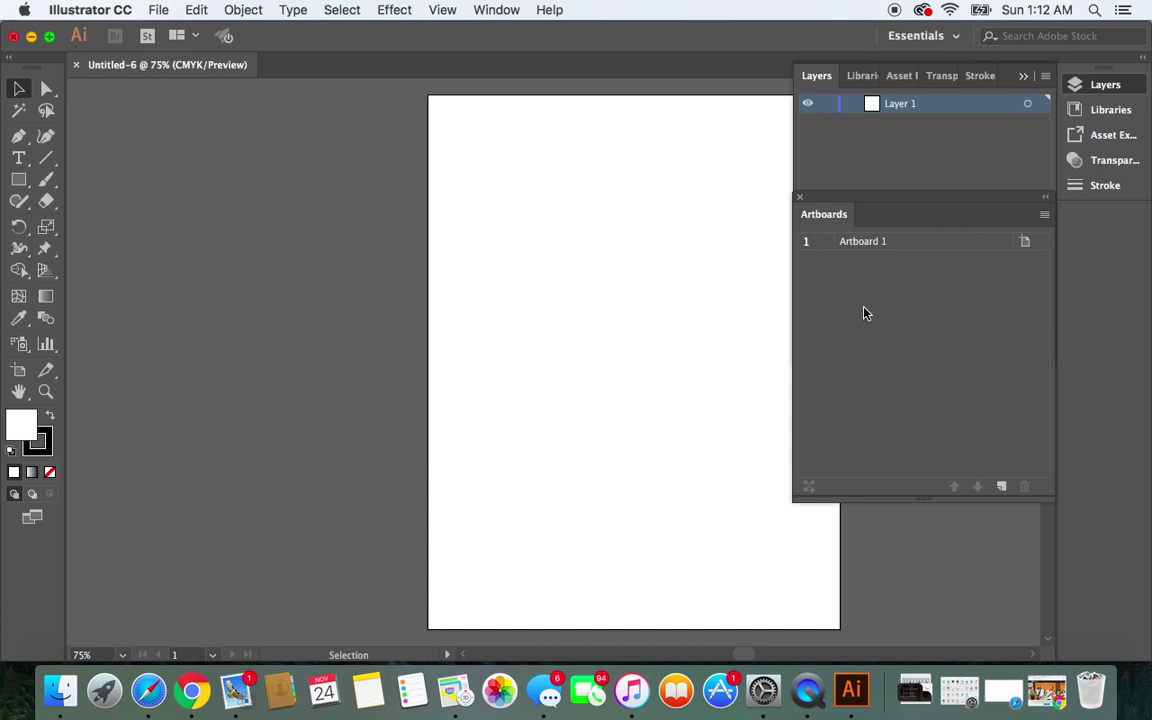
double_click(820, 245)
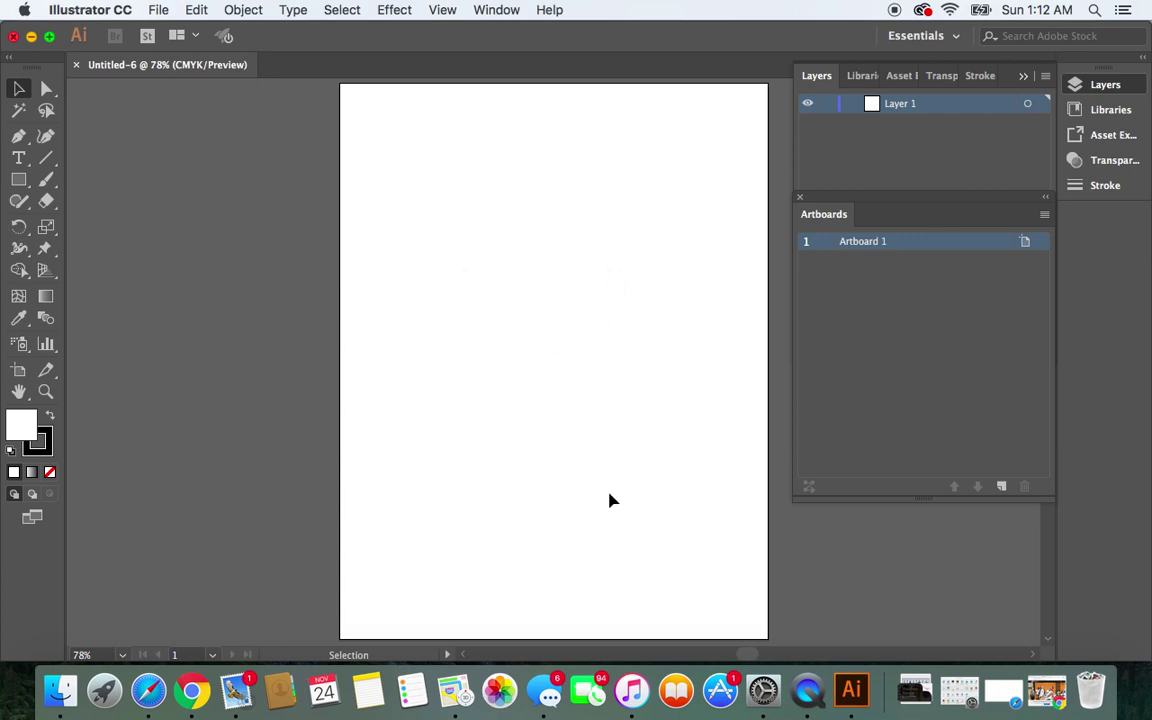
Close the Artboards panel and show it again
click(196, 10)
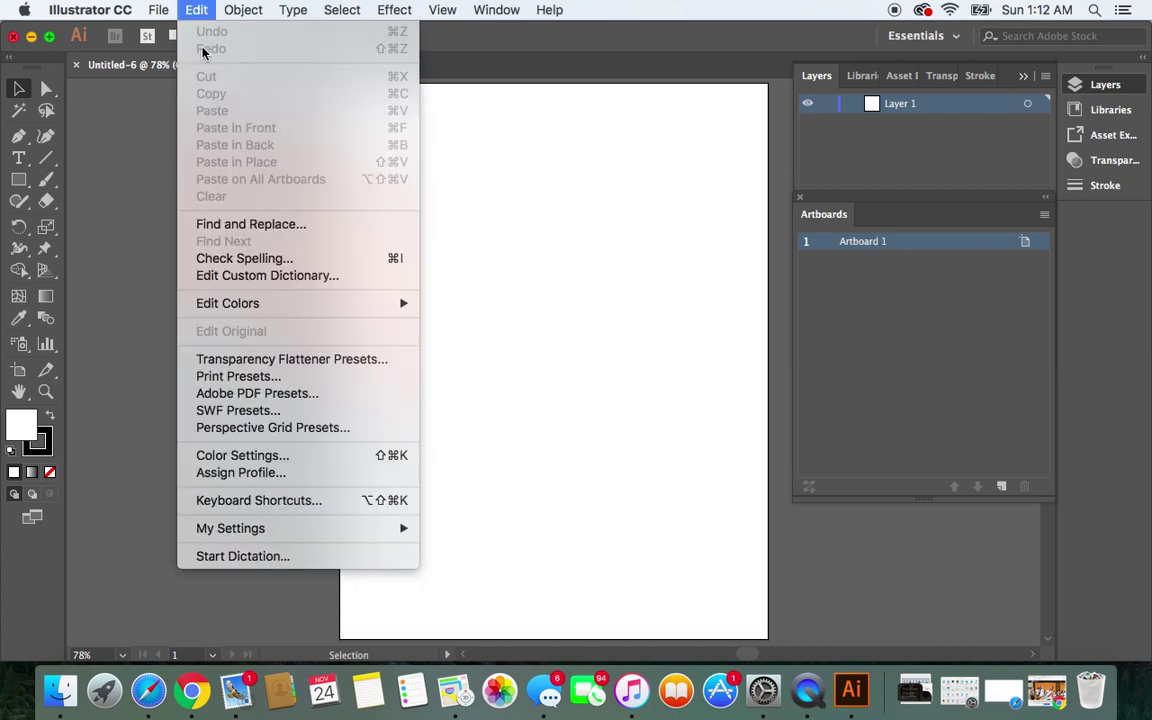
click(605, 52)
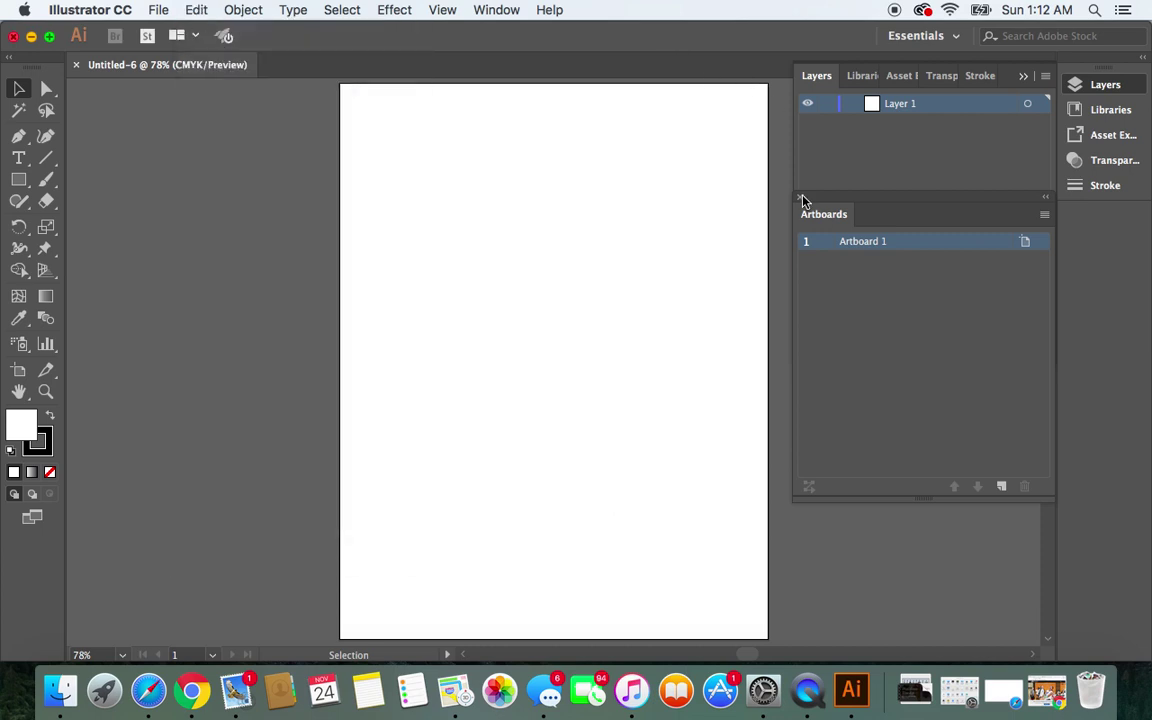
click(800, 197)
click(497, 10)
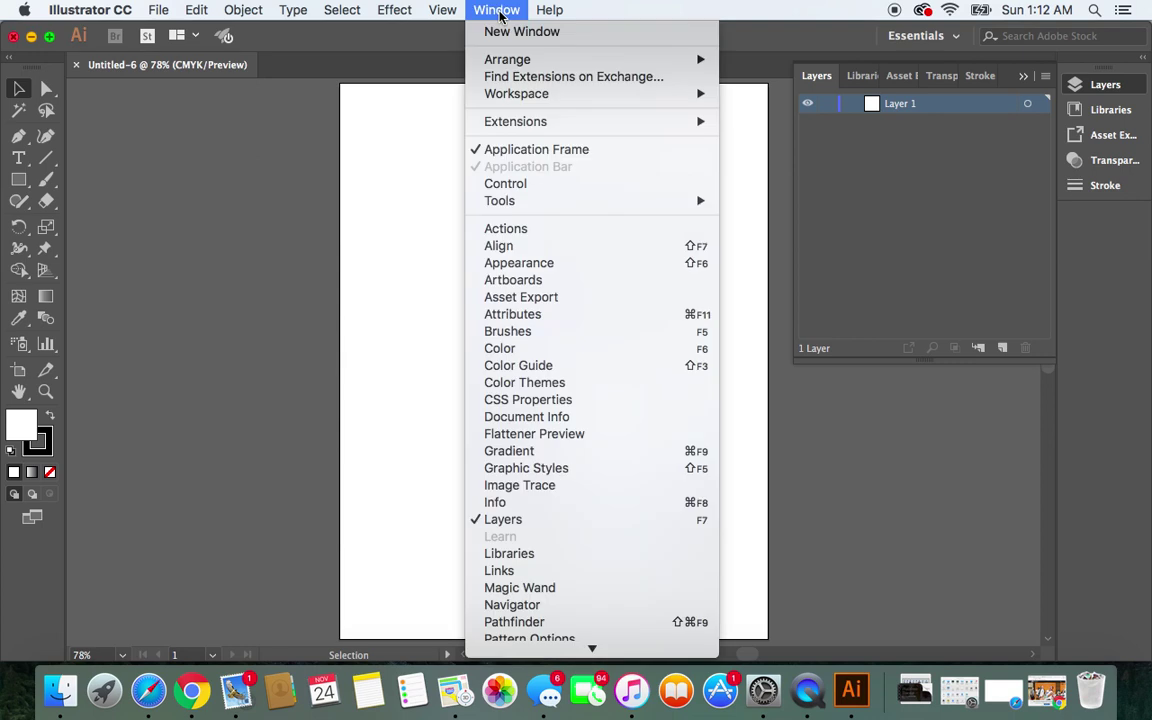
click(557, 284)
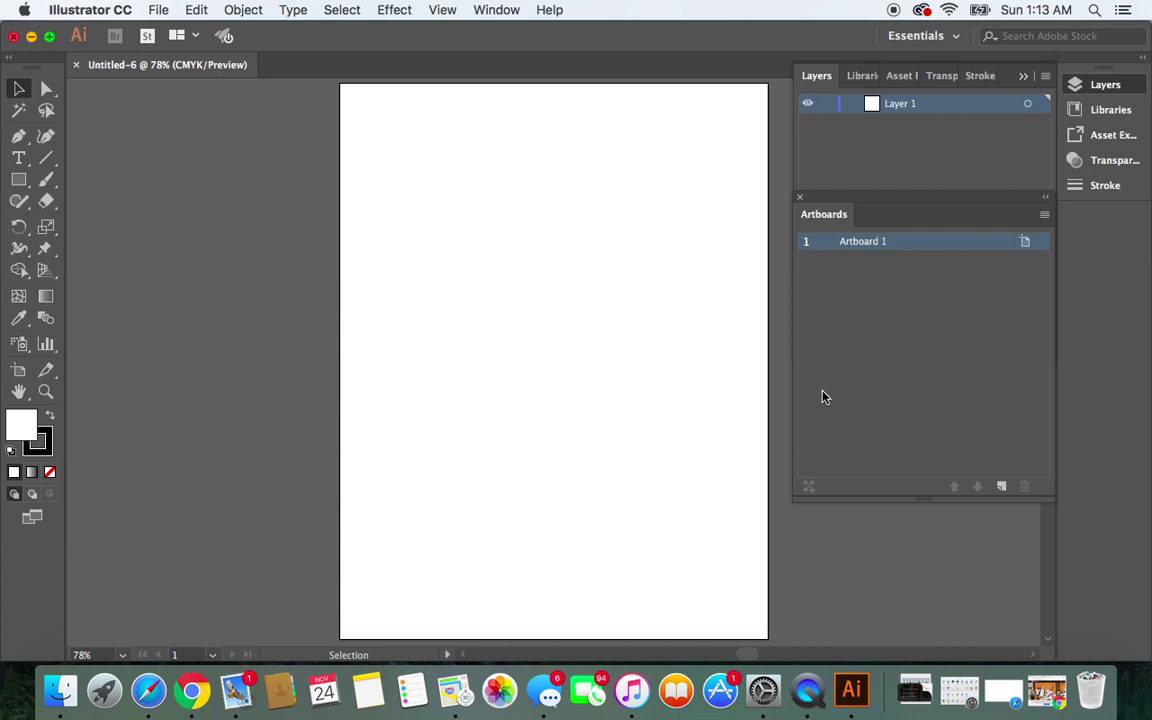
Place flat person_0001.jpg from the Desktop on the artboard as a template and deselect it
click(157, 12)
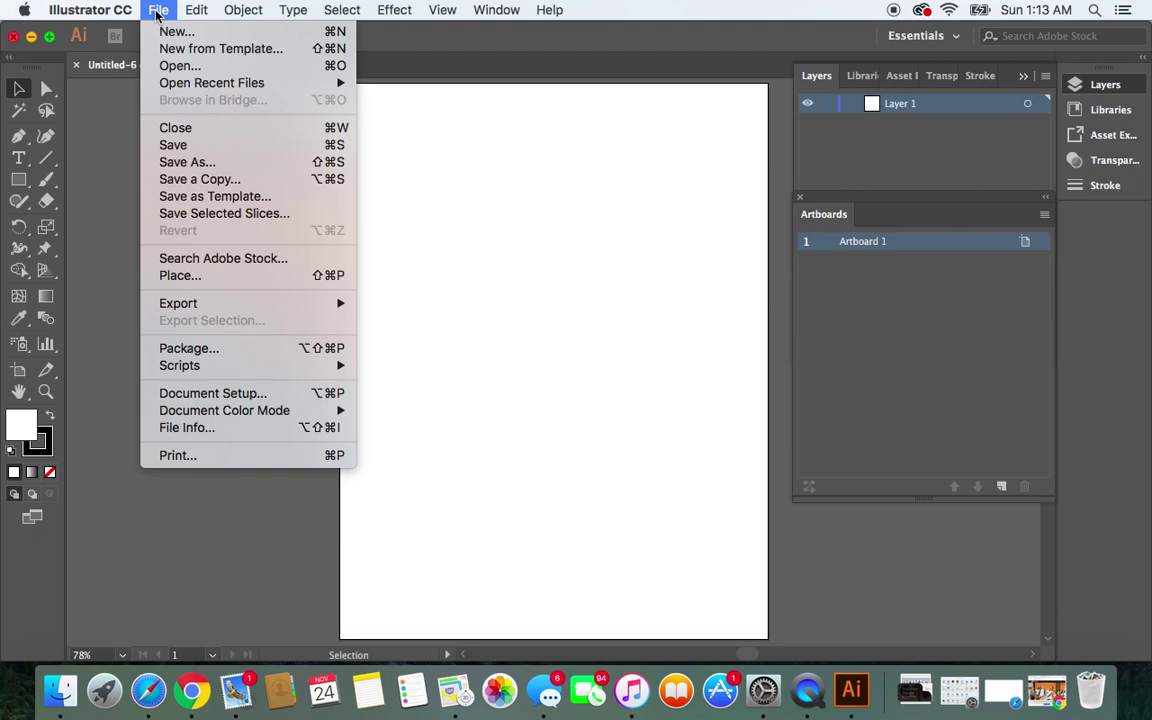
click(240, 283)
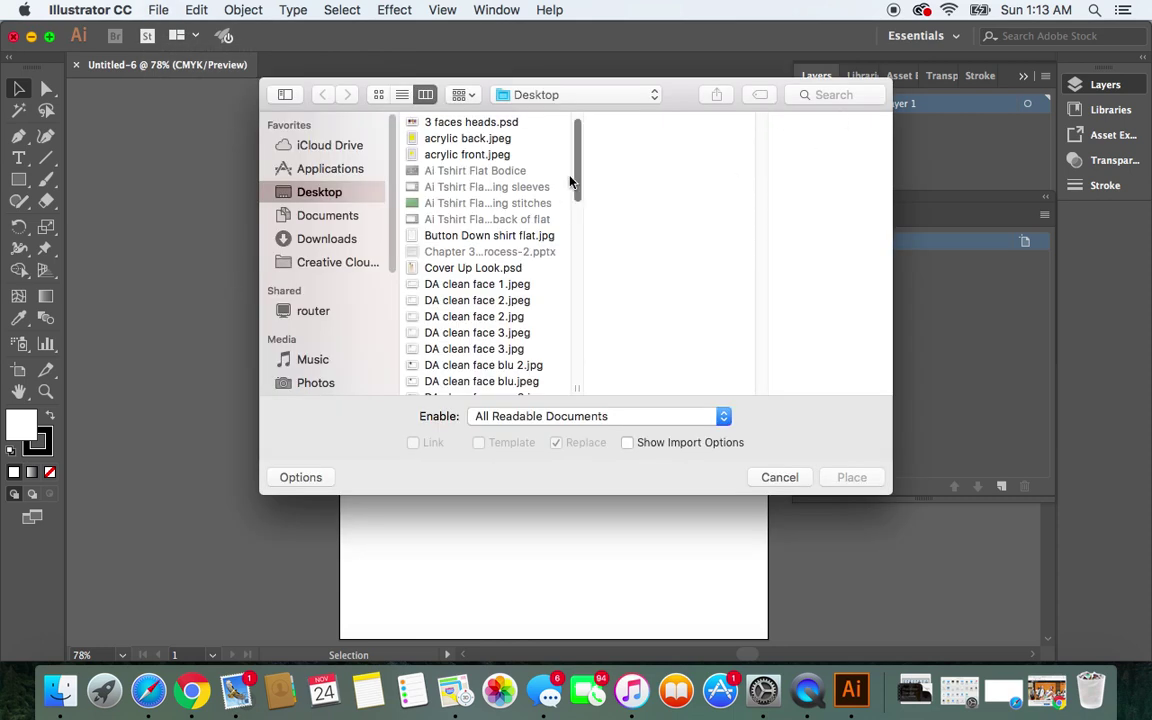
drag(579, 198, 587, 290)
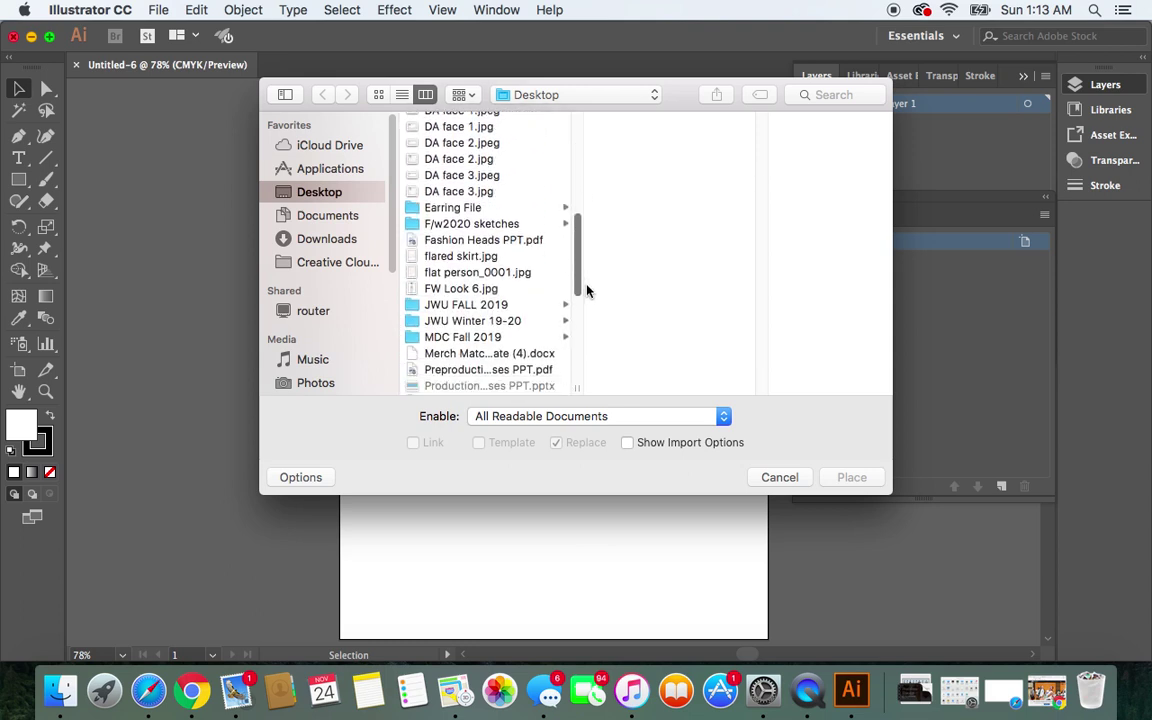
click(463, 272)
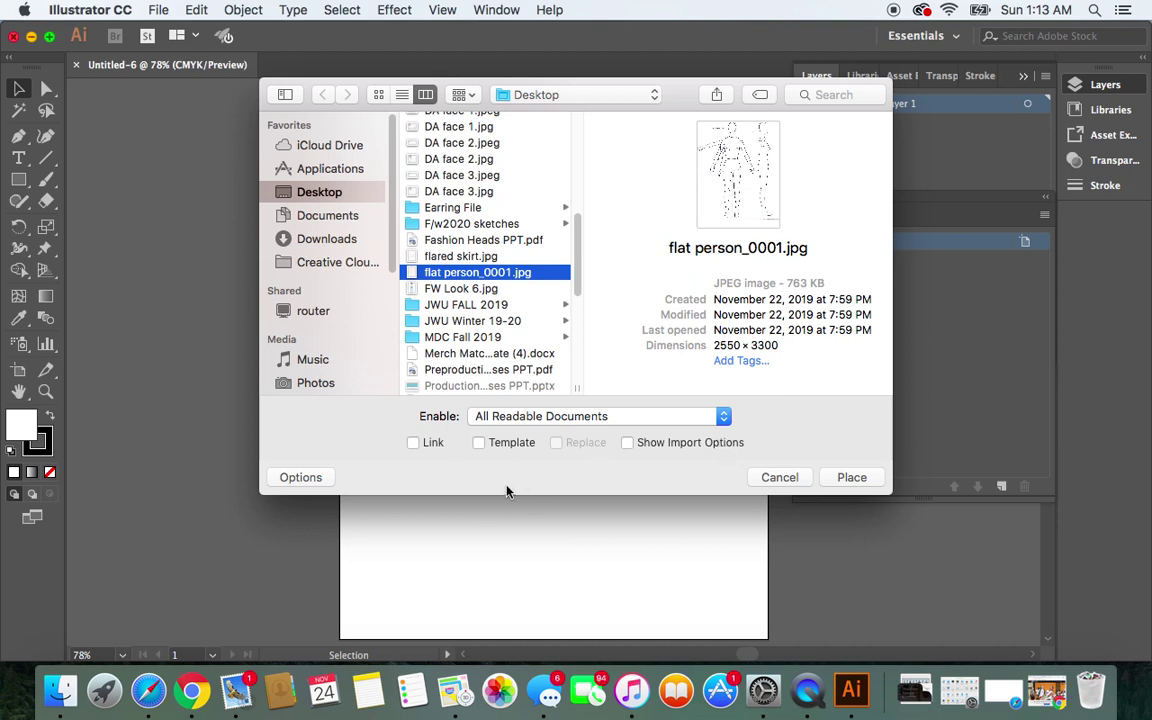
click(299, 478)
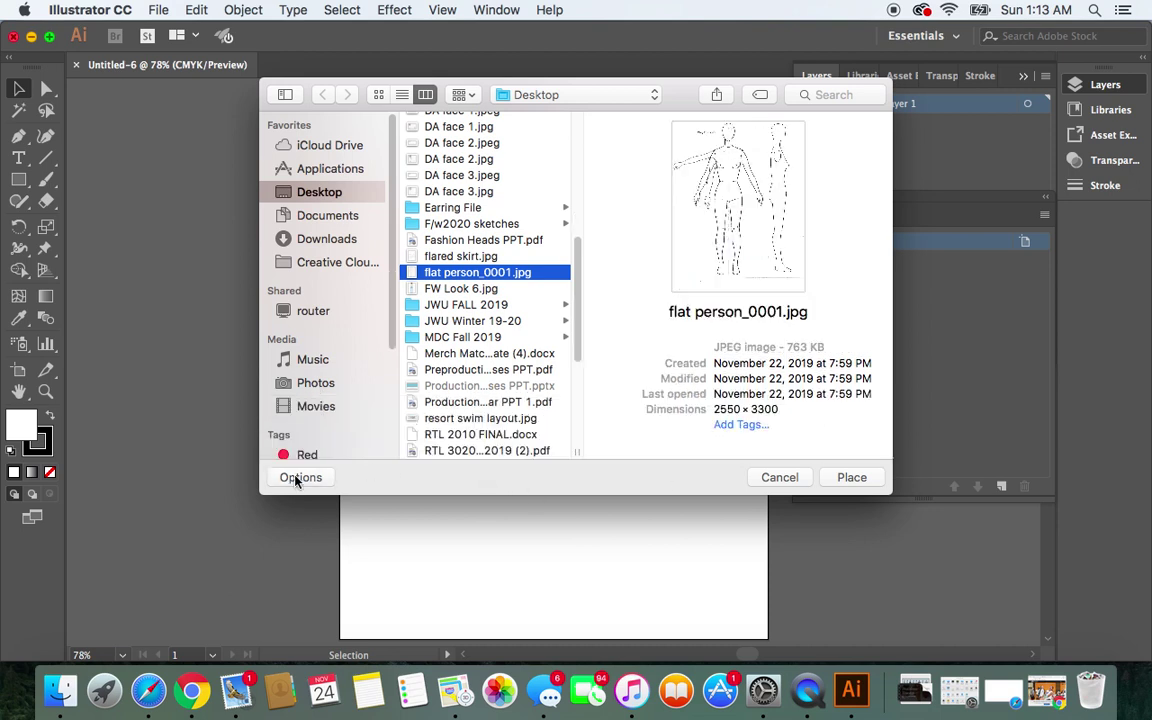
click(299, 478)
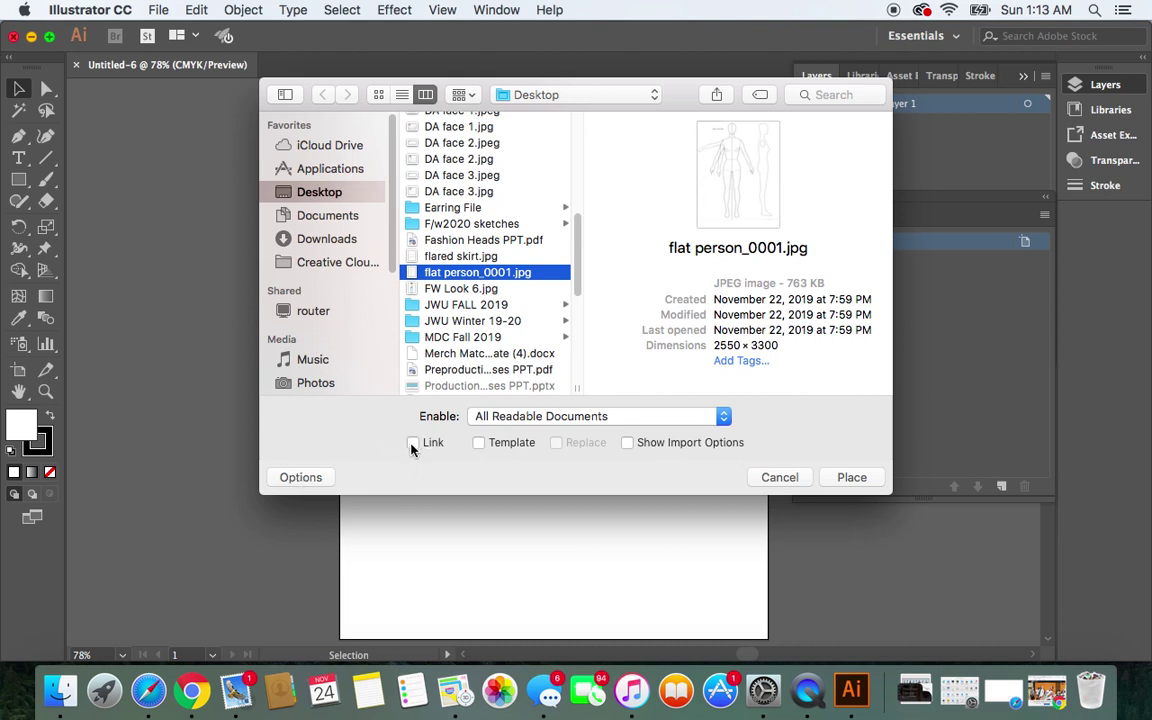
click(479, 443)
click(858, 480)
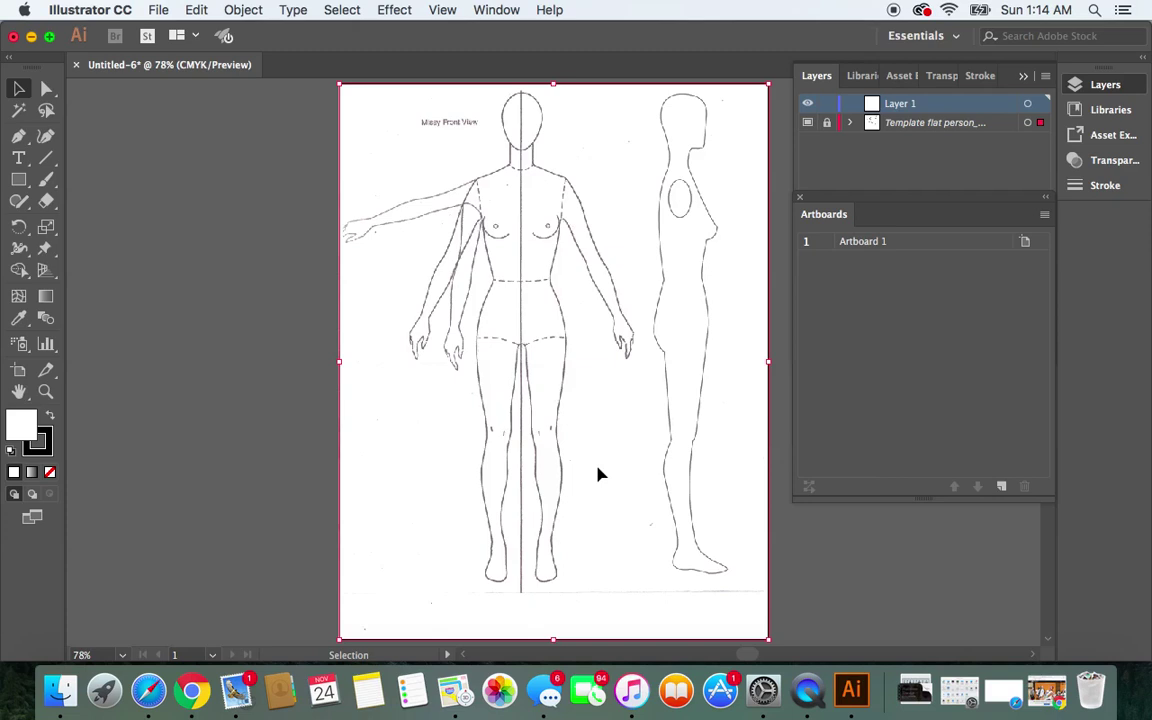
click(325, 366)
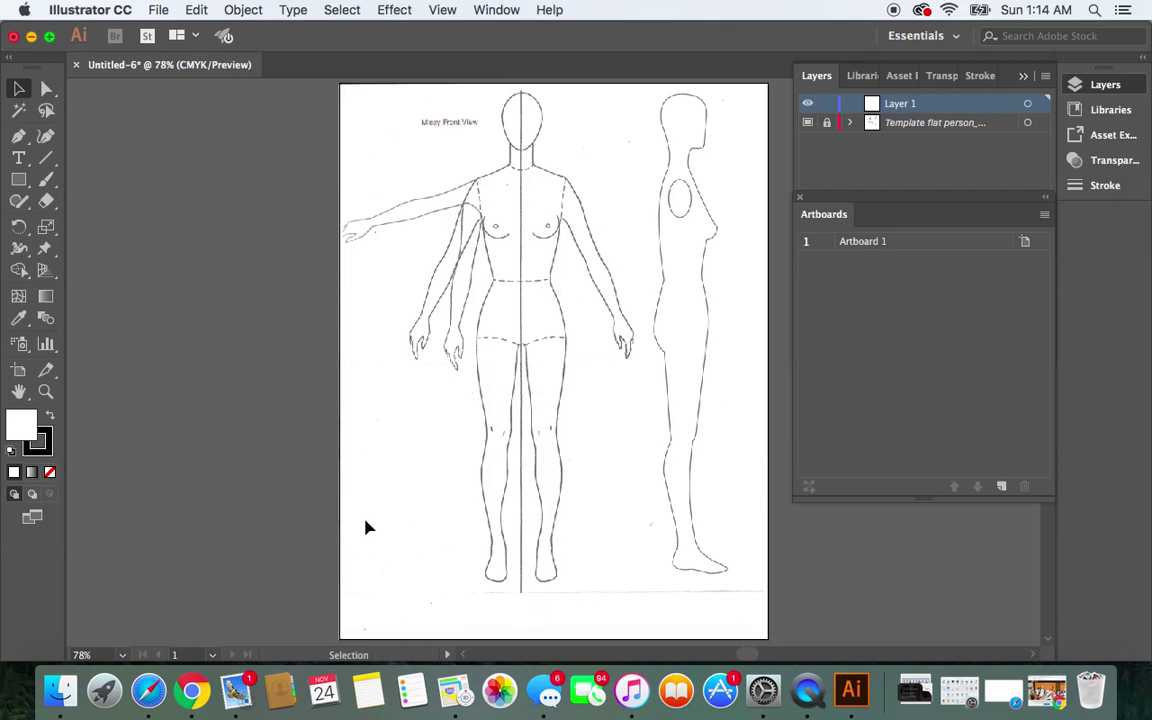
Show the document rulers for working on the front-view figure's head and shoulders
key(super+equal)
key(super+equal)
key(super+equal)
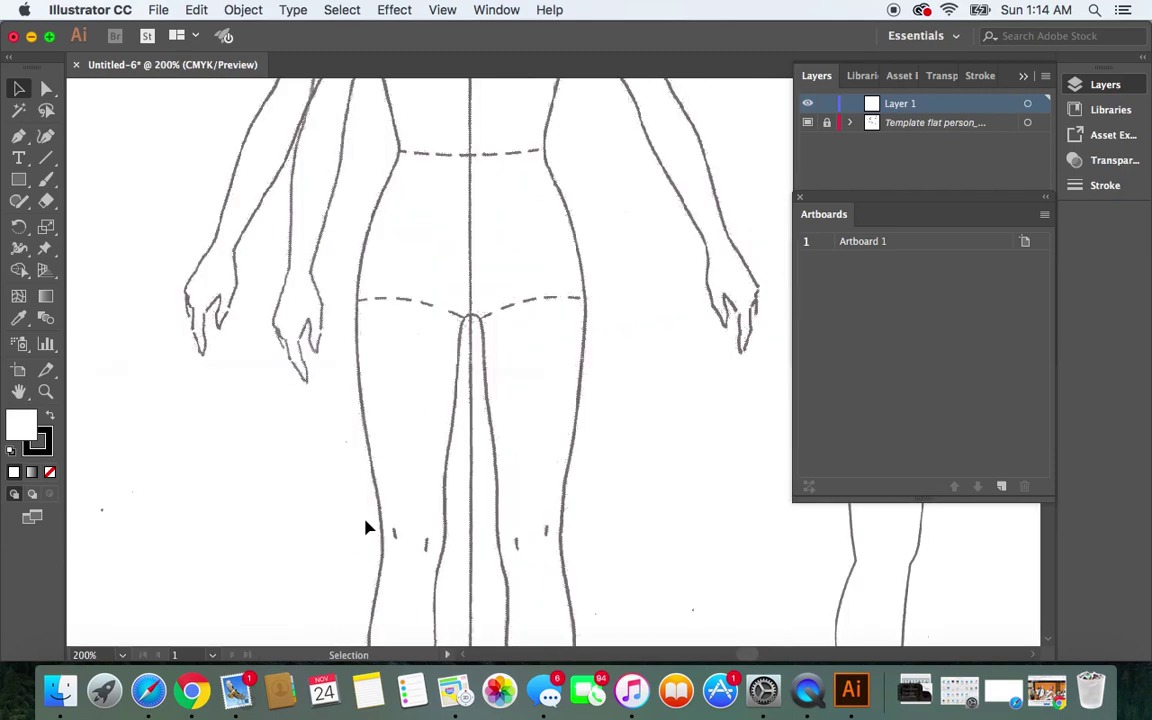
scroll(589, 311, up, 10)
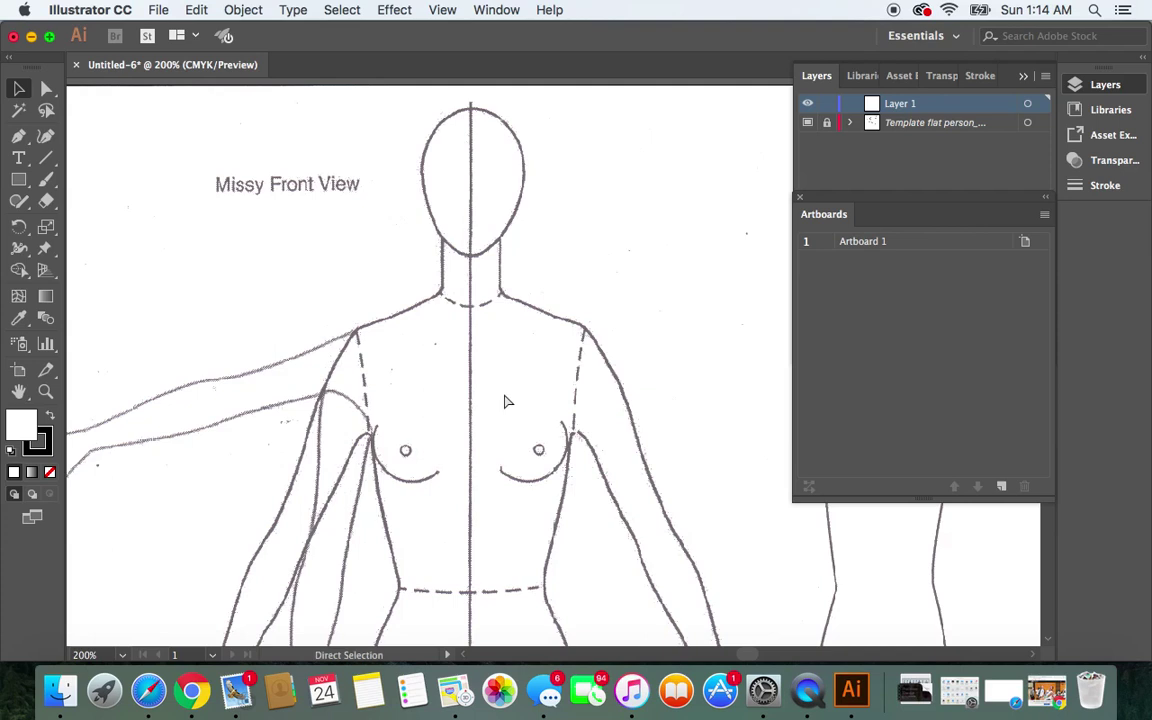
key(super+equal)
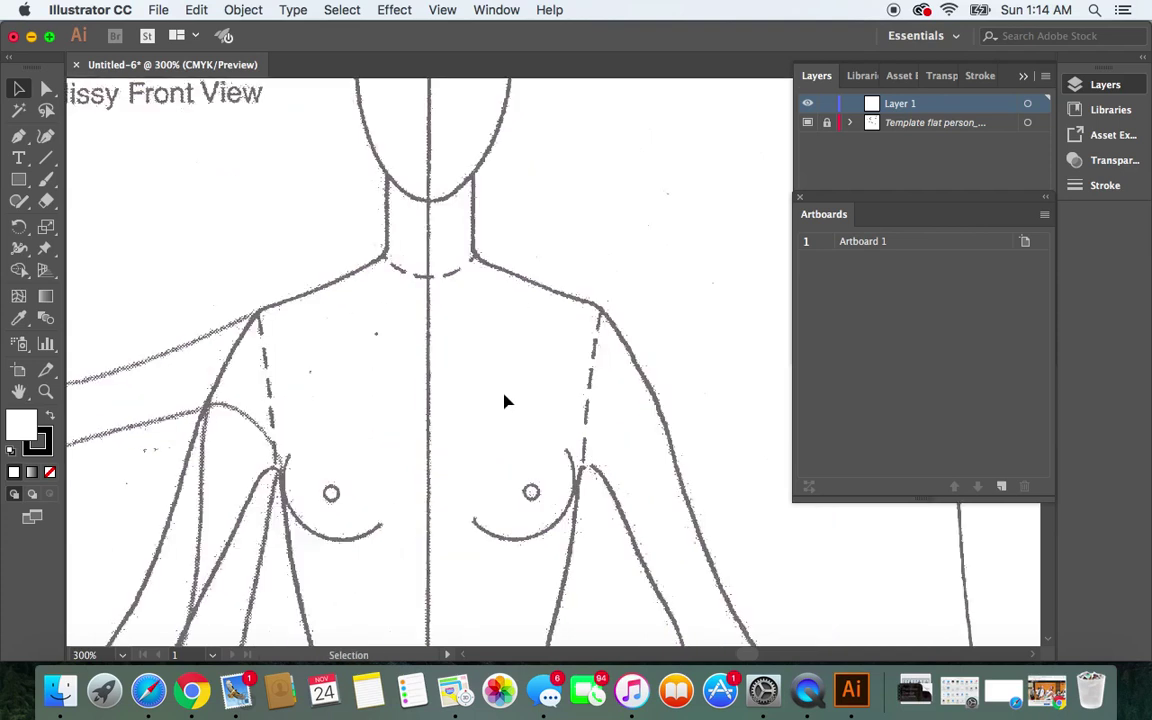
scroll(424, 282, up, 2)
scroll(424, 282, up, 3)
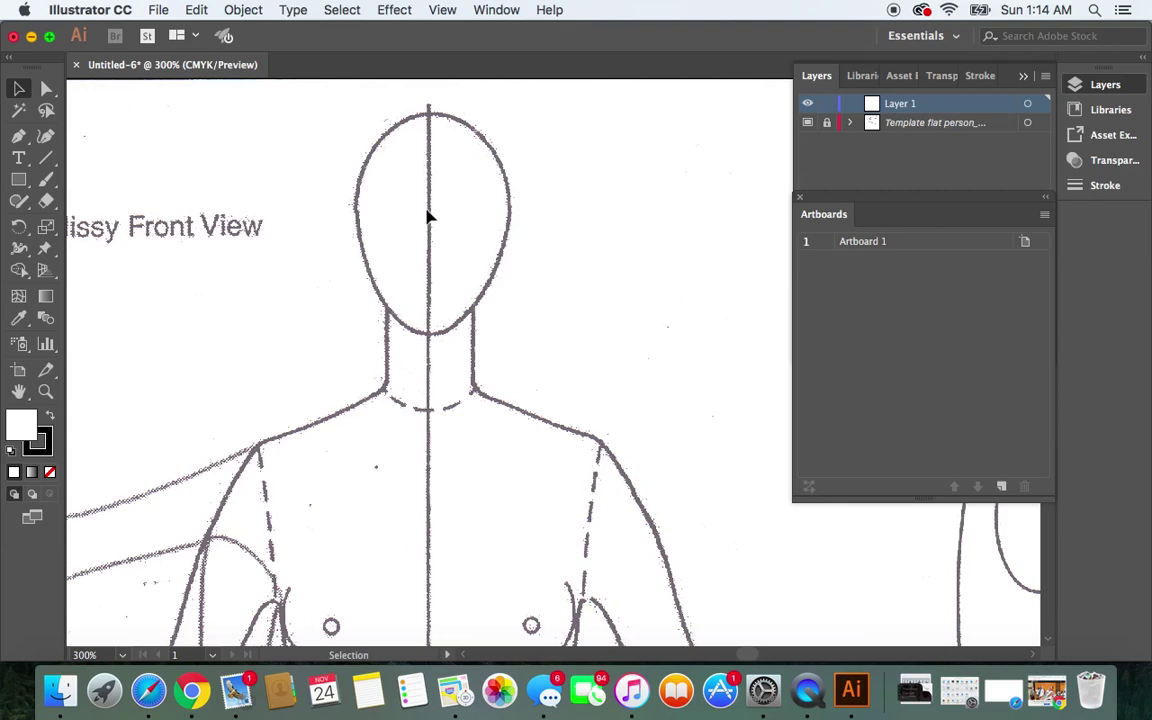
click(440, 11)
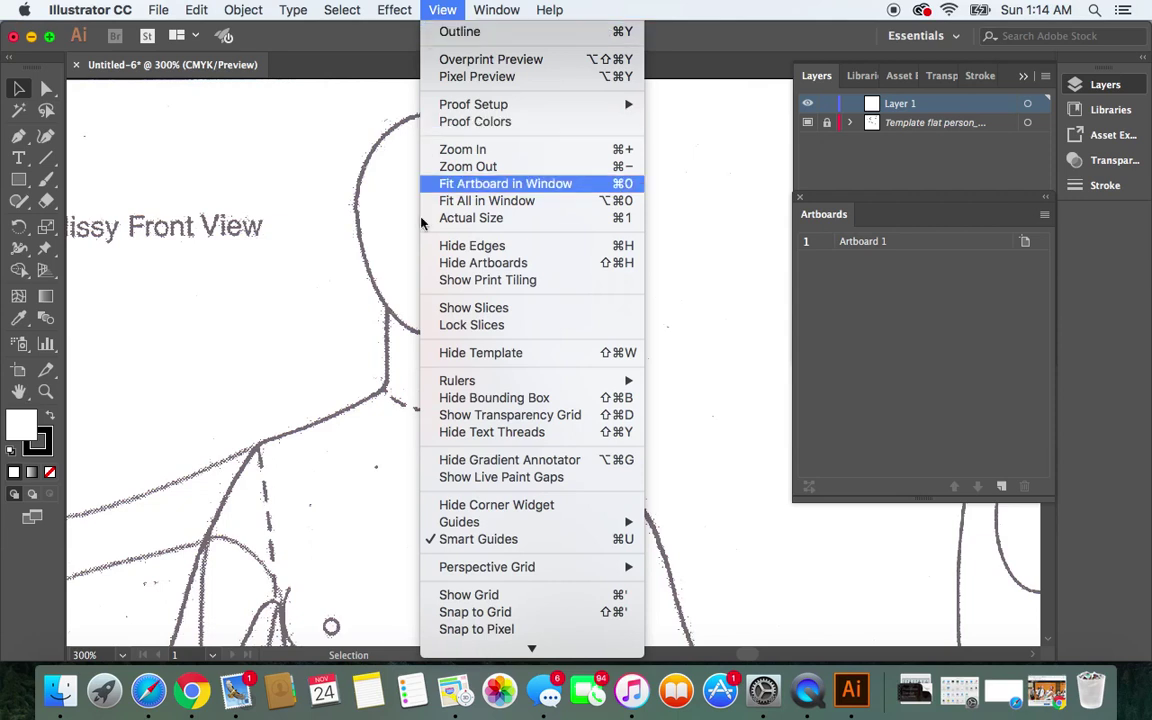
mouse_move(443, 384)
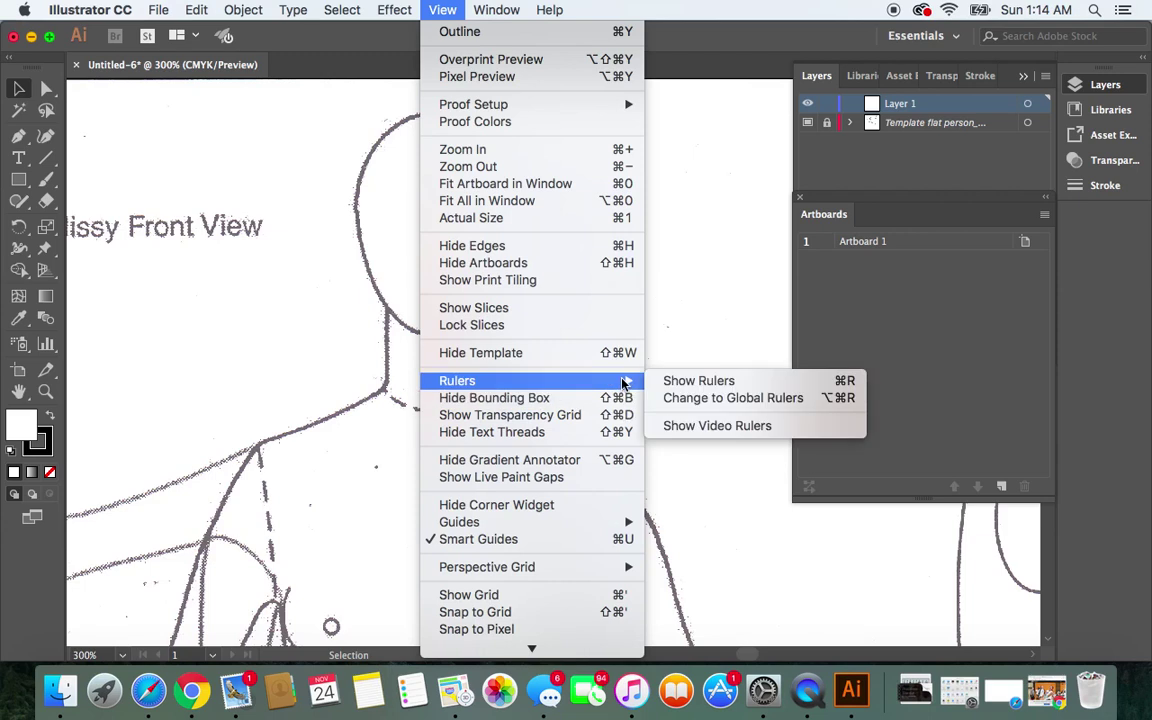
click(681, 386)
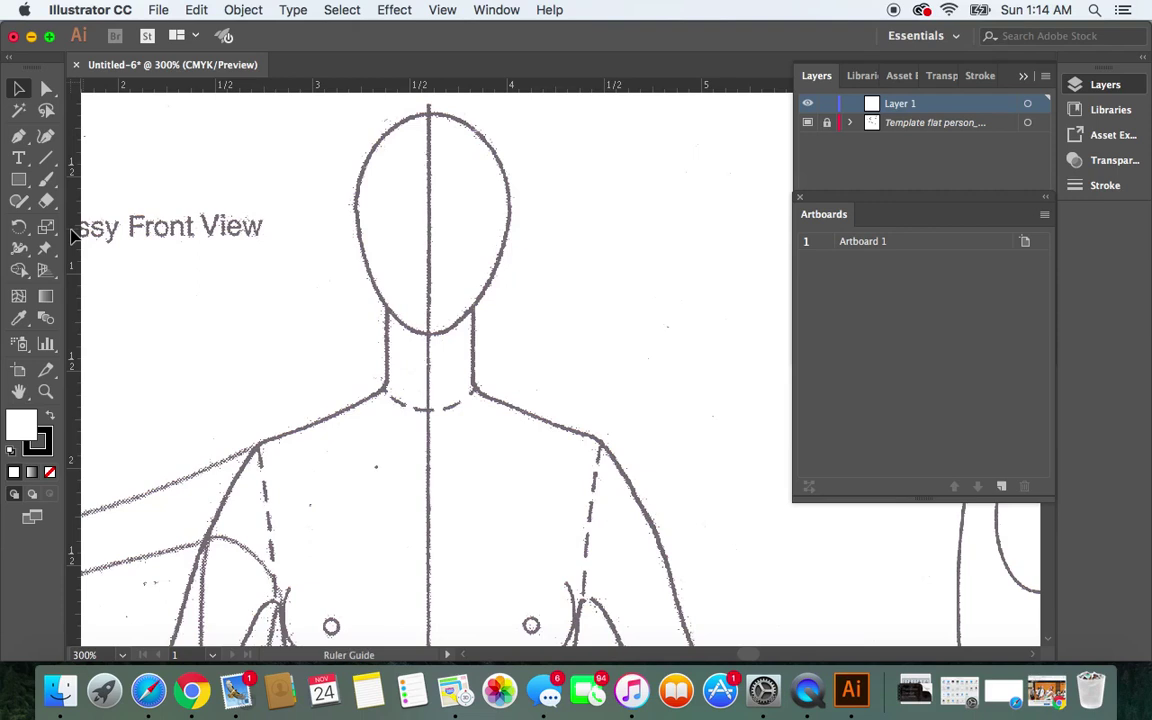
Place a vertical ruler guide along the centre line of the front-view figure
drag(72, 234, 430, 253)
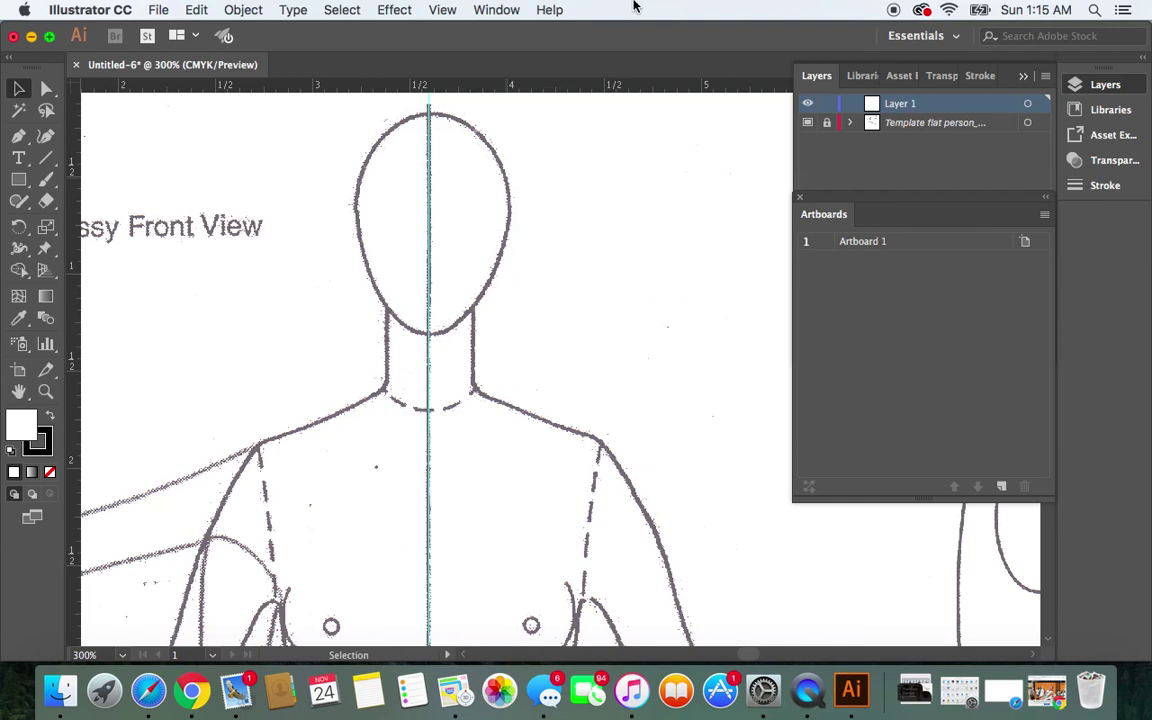
key(super+equal)
key(plus)
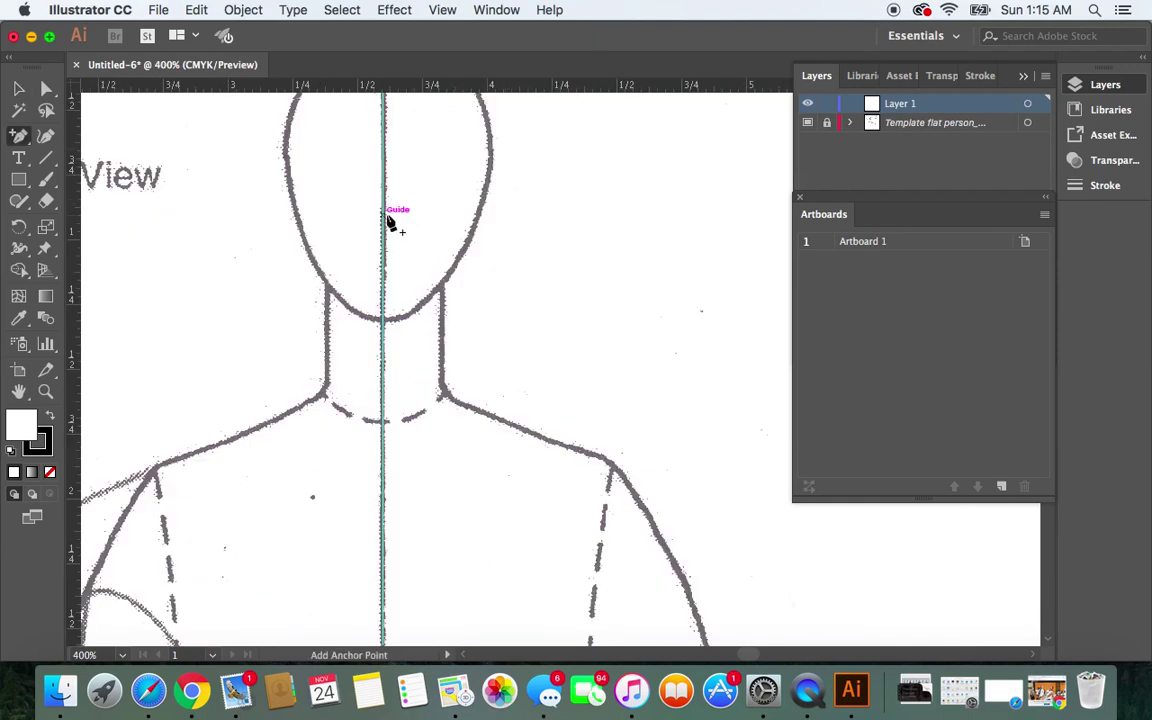
click(18, 88)
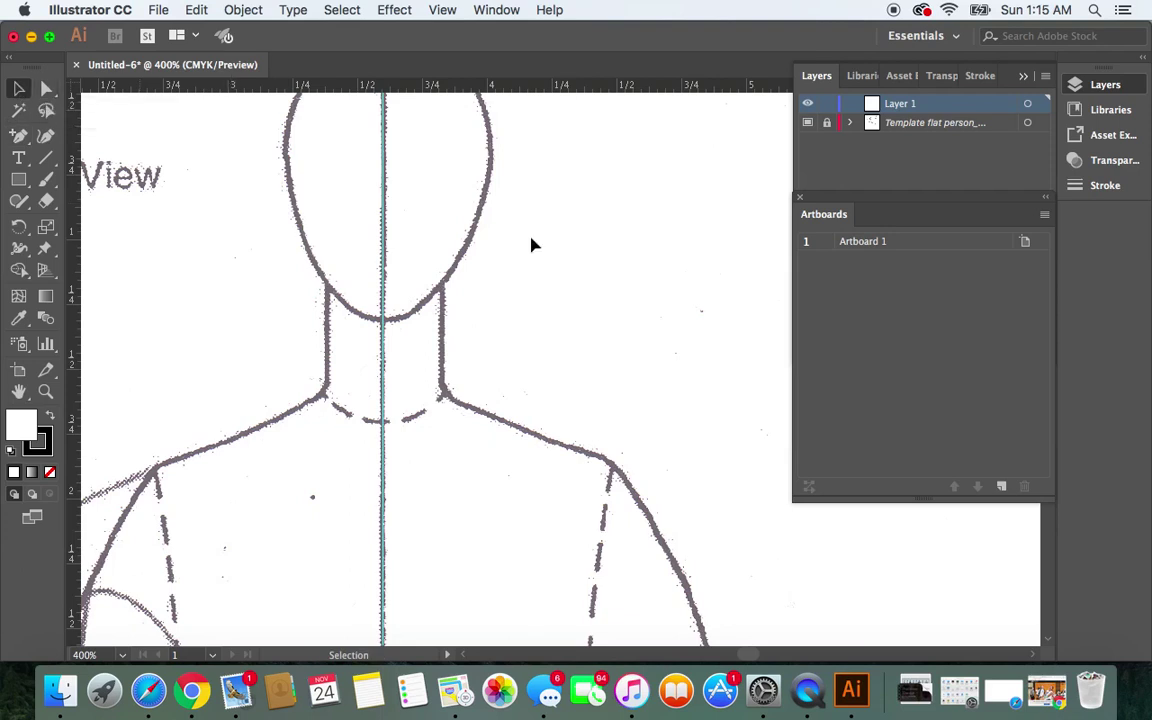
Unlock the guides and lock them again
right_click(384, 270)
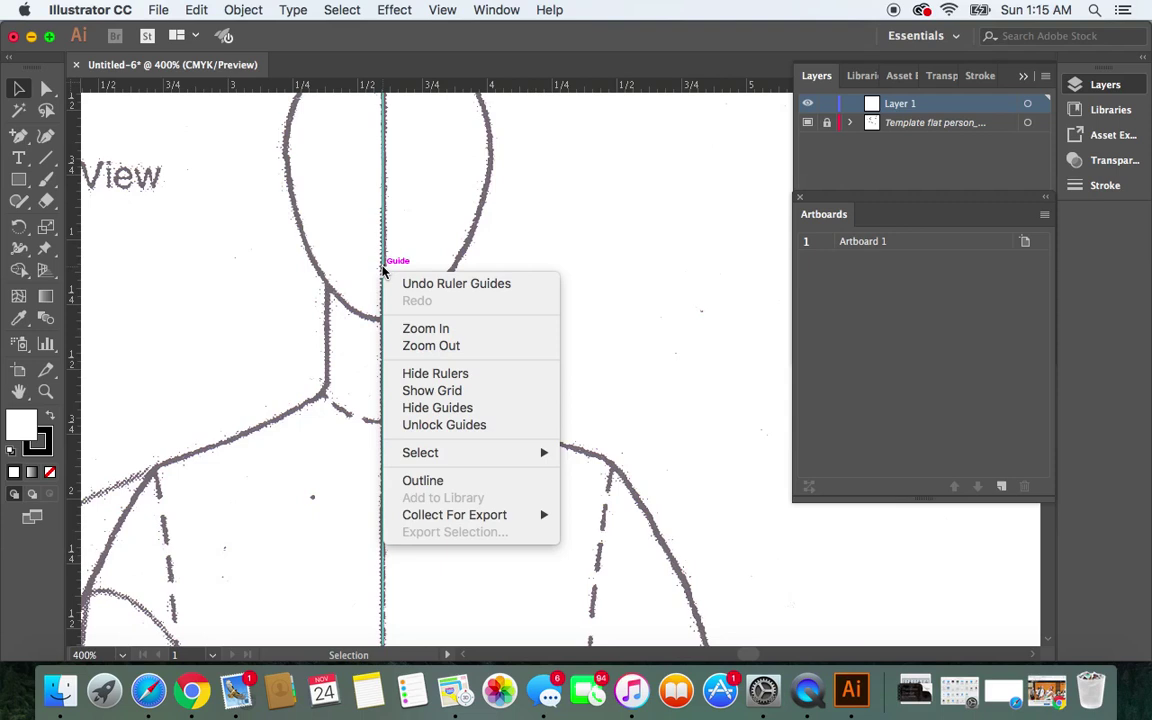
click(445, 426)
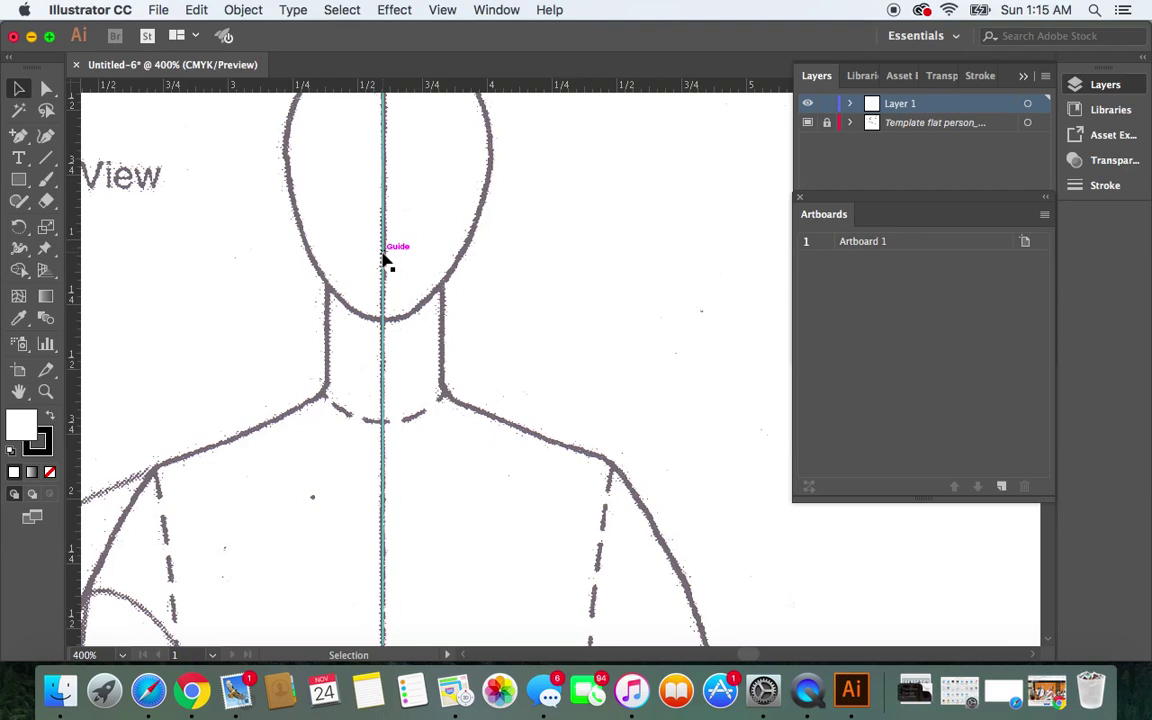
right_click(384, 259)
click(461, 418)
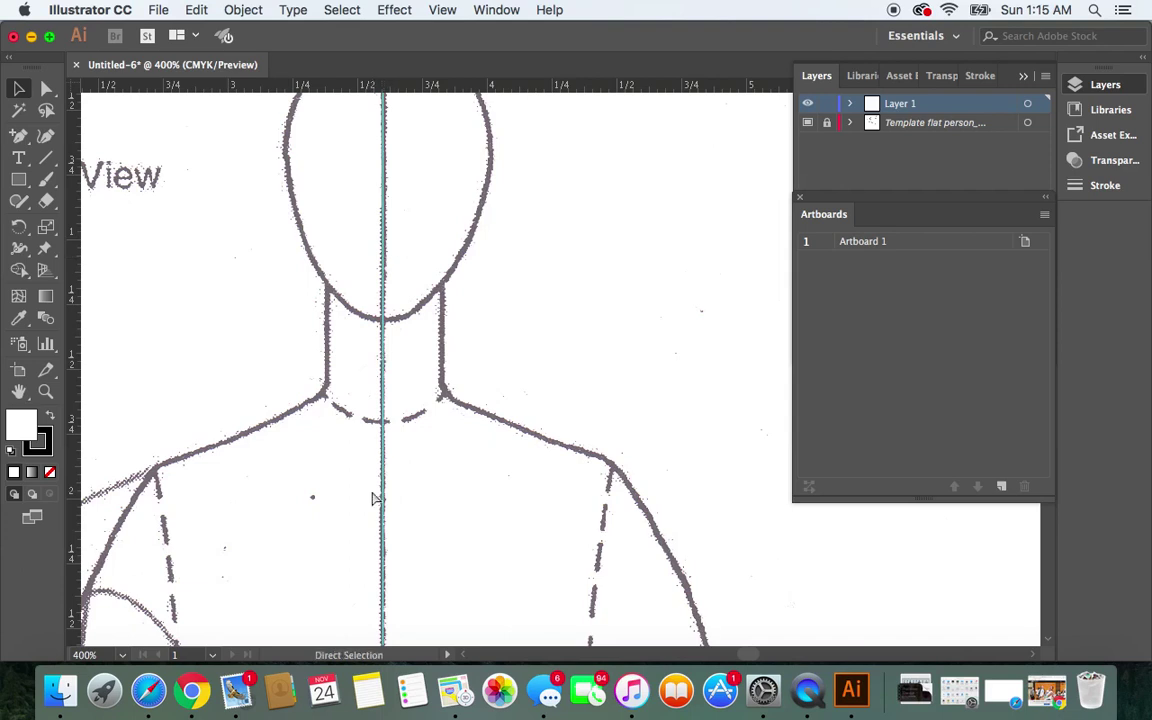
Show the Stroke panel and position the Artboards panel directly below its options
key(super+minus)
key(super+minus)
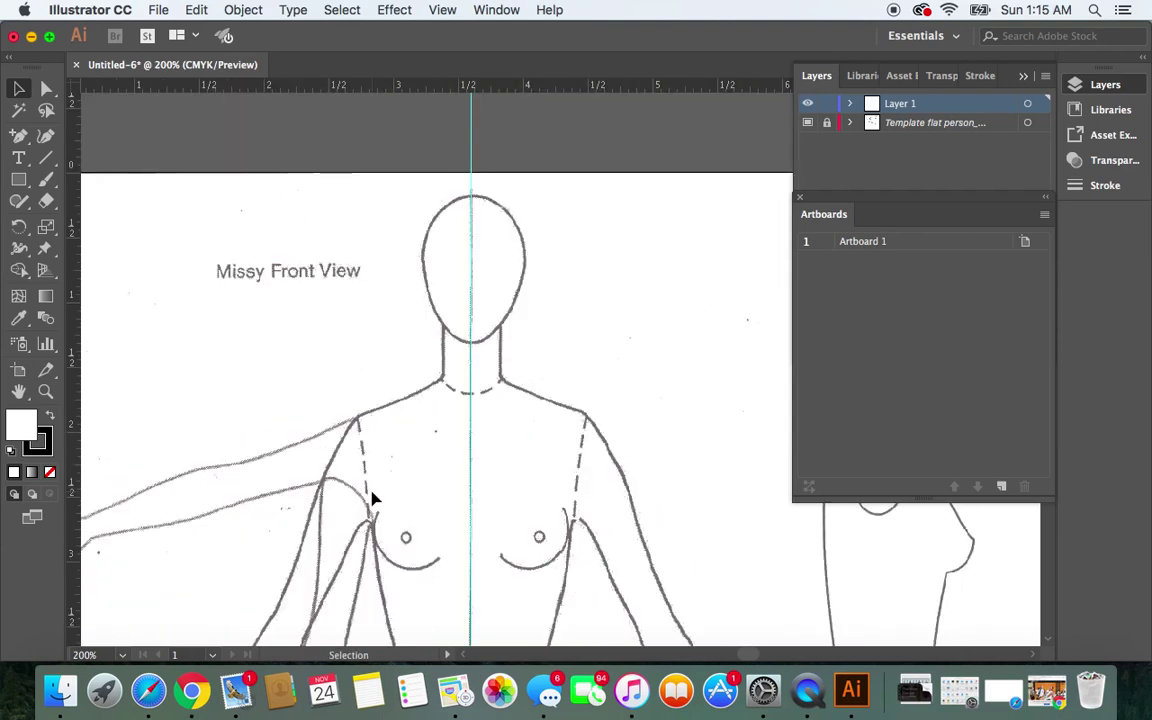
key(super+minus)
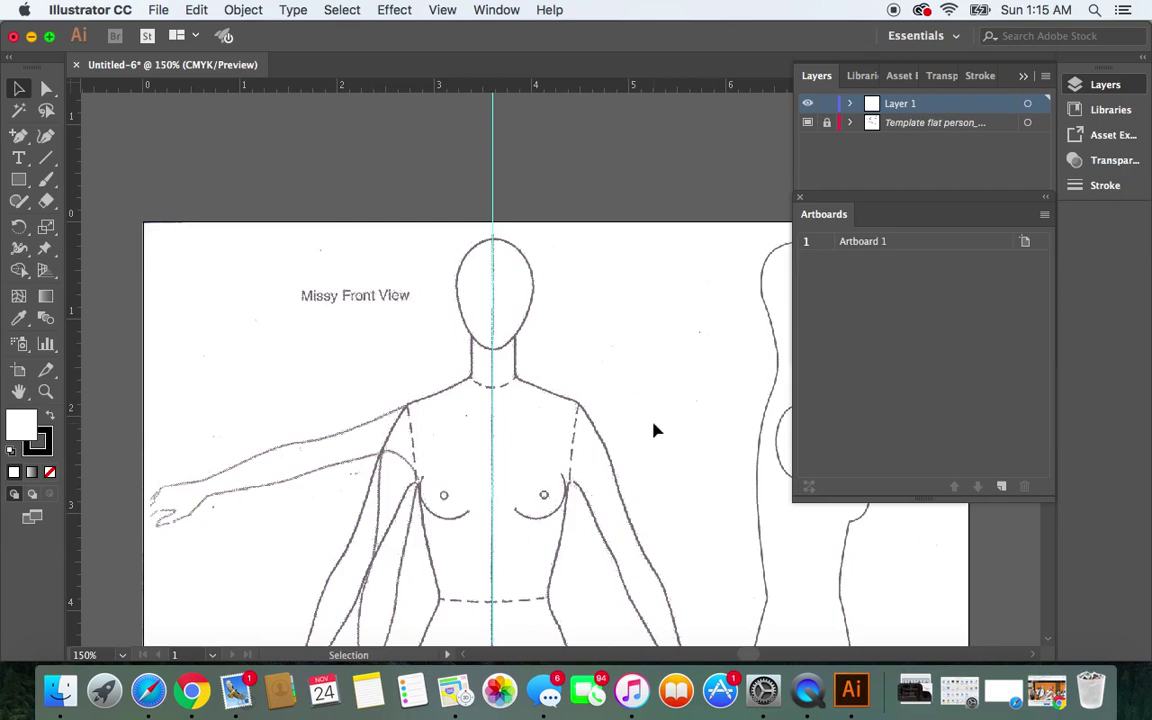
scroll(655, 430, down, 3)
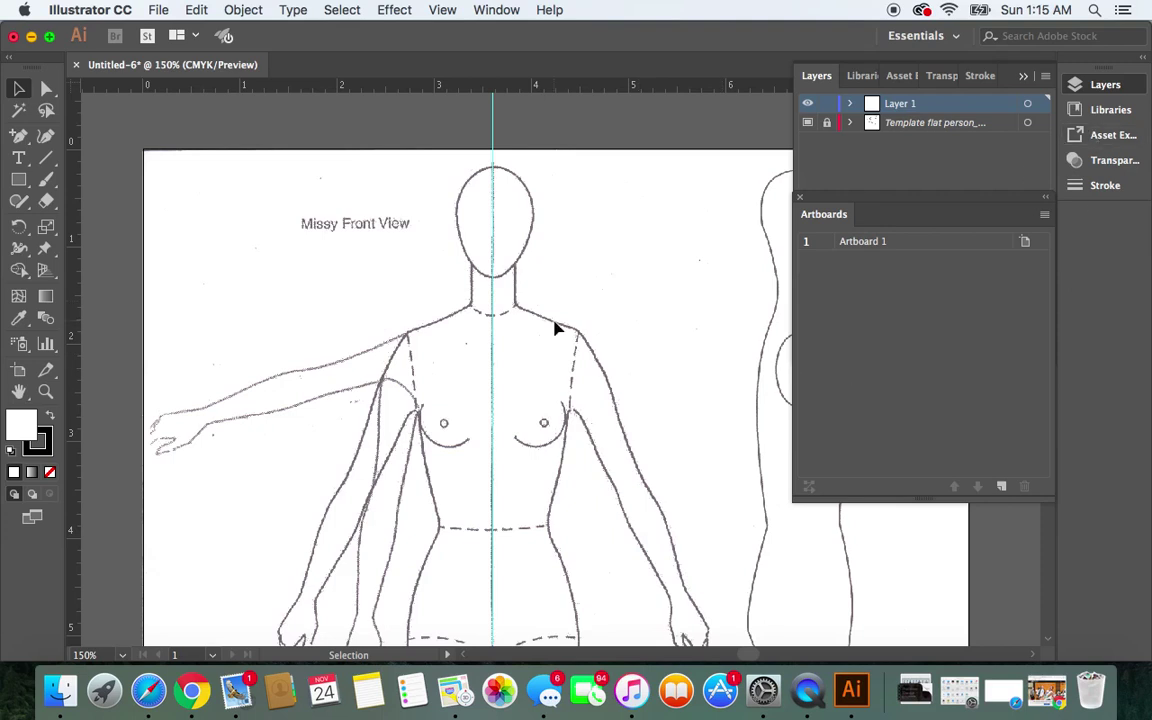
click(482, 11)
scroll(540, 470, down, 8)
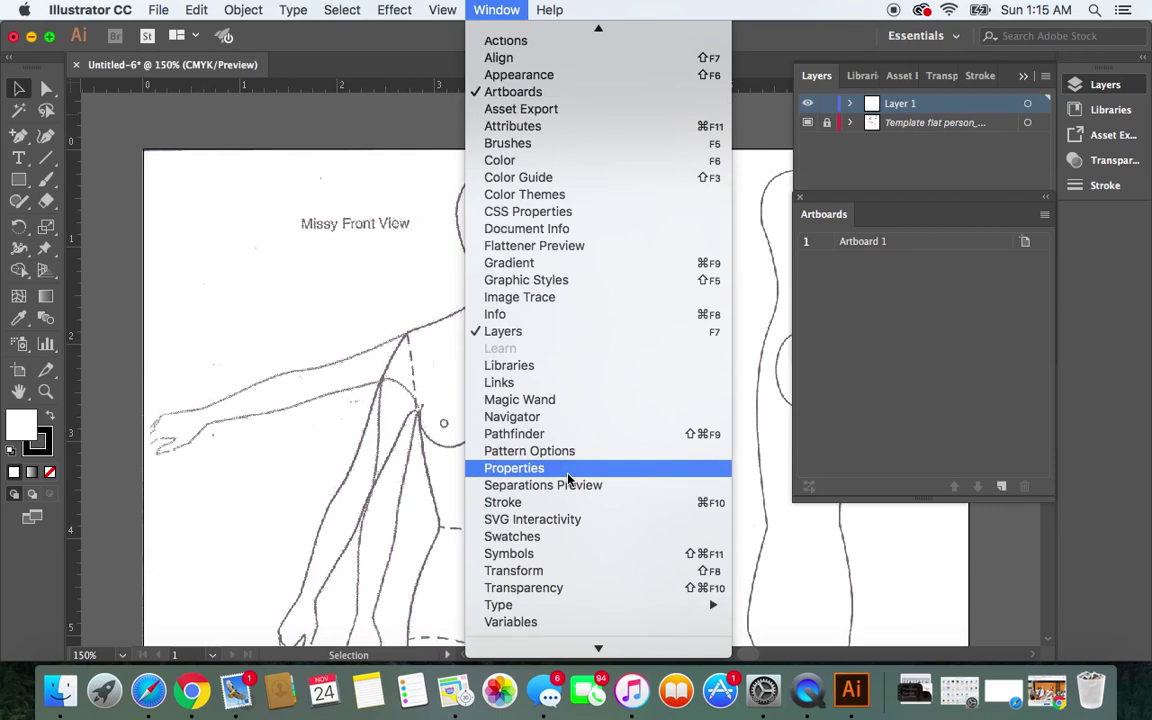
scroll(561, 115, up, 8)
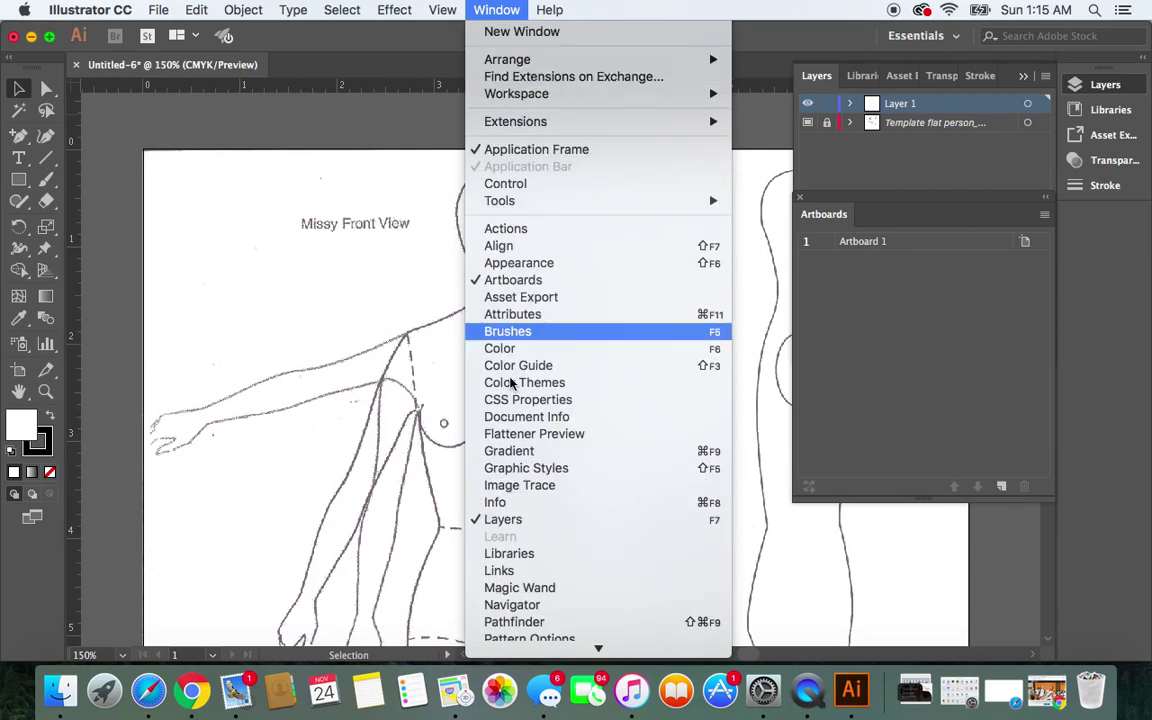
scroll(537, 440, down, 4)
scroll(537, 442, down, 3)
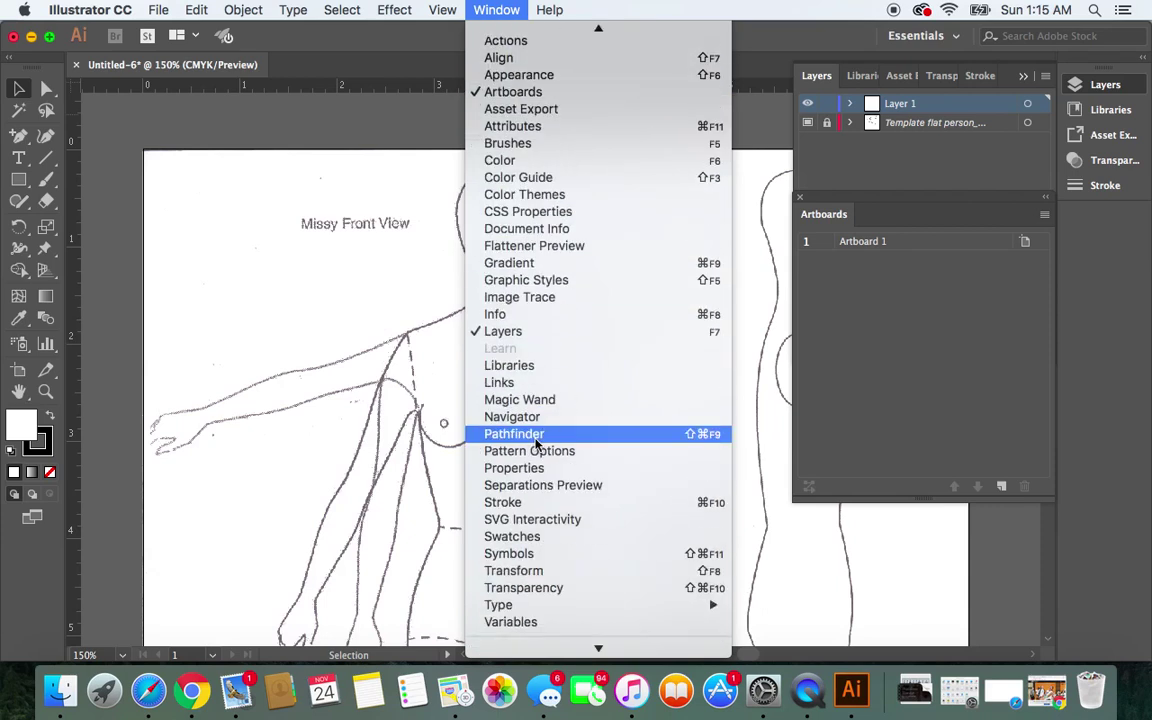
click(523, 503)
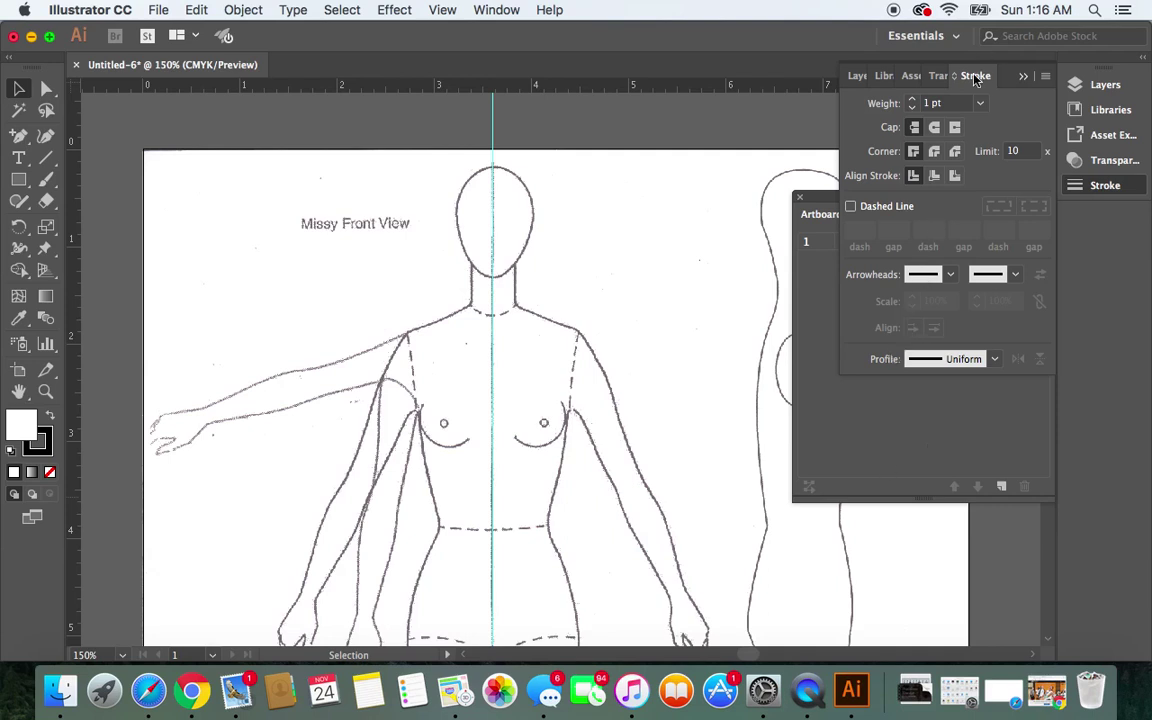
mouse_move(820, 195)
mouse_down()
mouse_move(869, 545)
mouse_move(828, 260)
mouse_move(866, 383)
mouse_up()
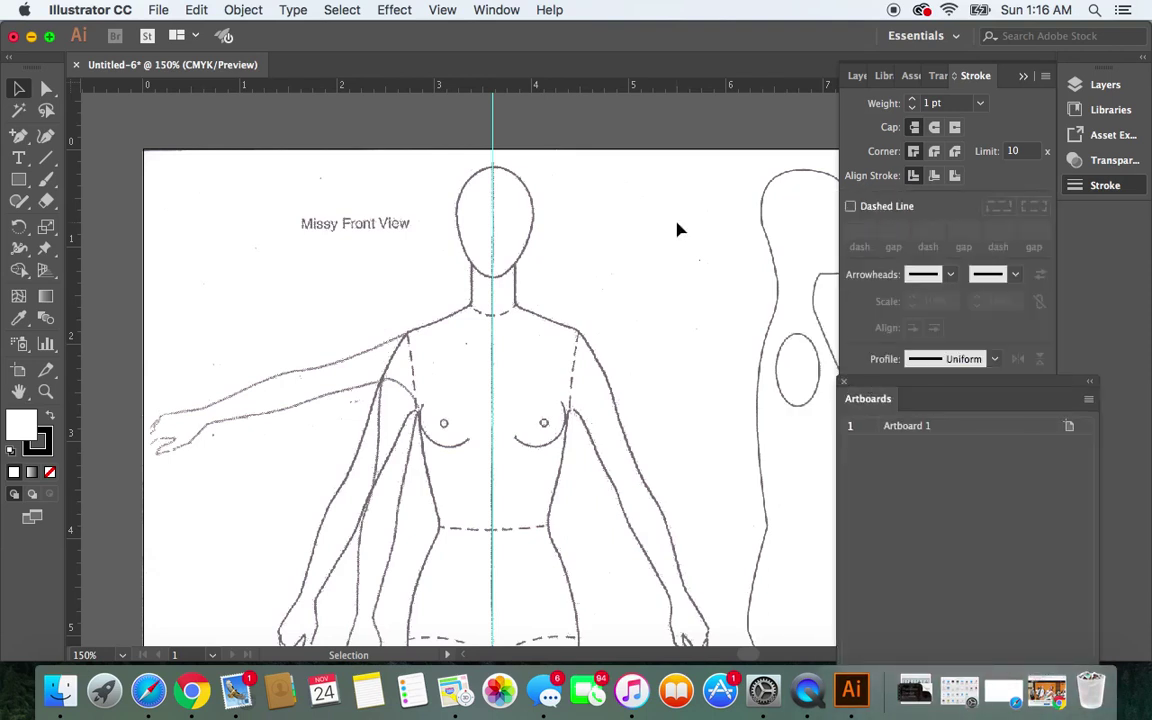
Show the Graphic Styles panel and delete every style except [Default]
click(492, 12)
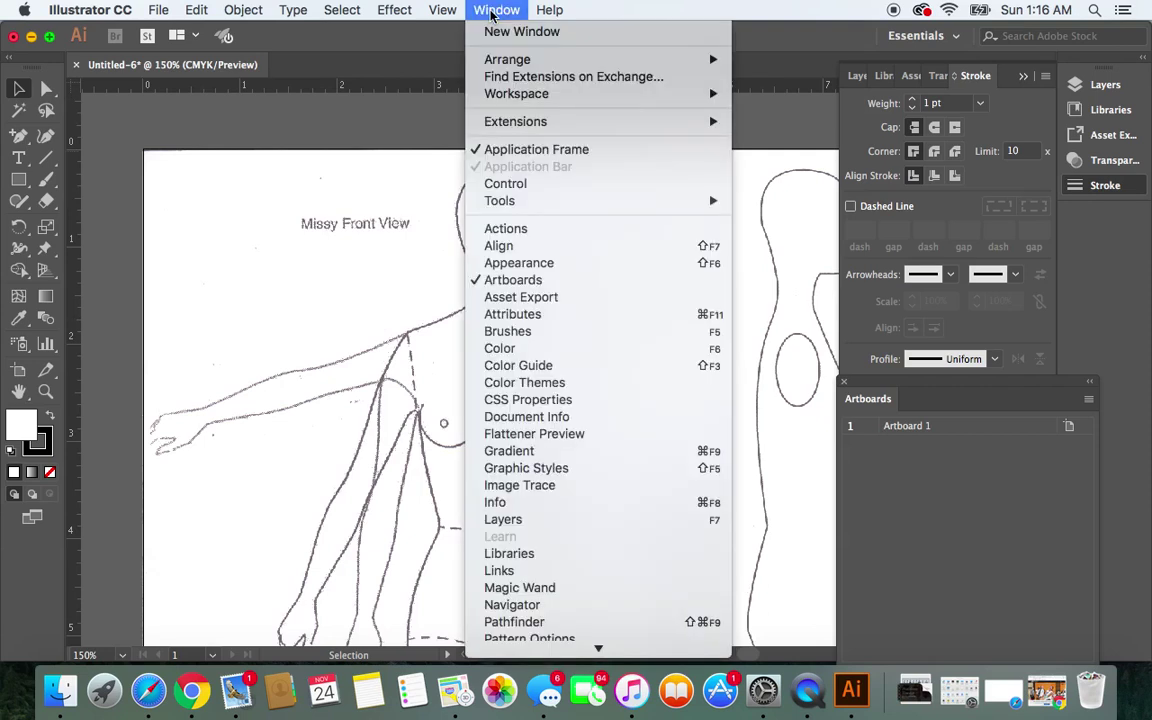
click(548, 470)
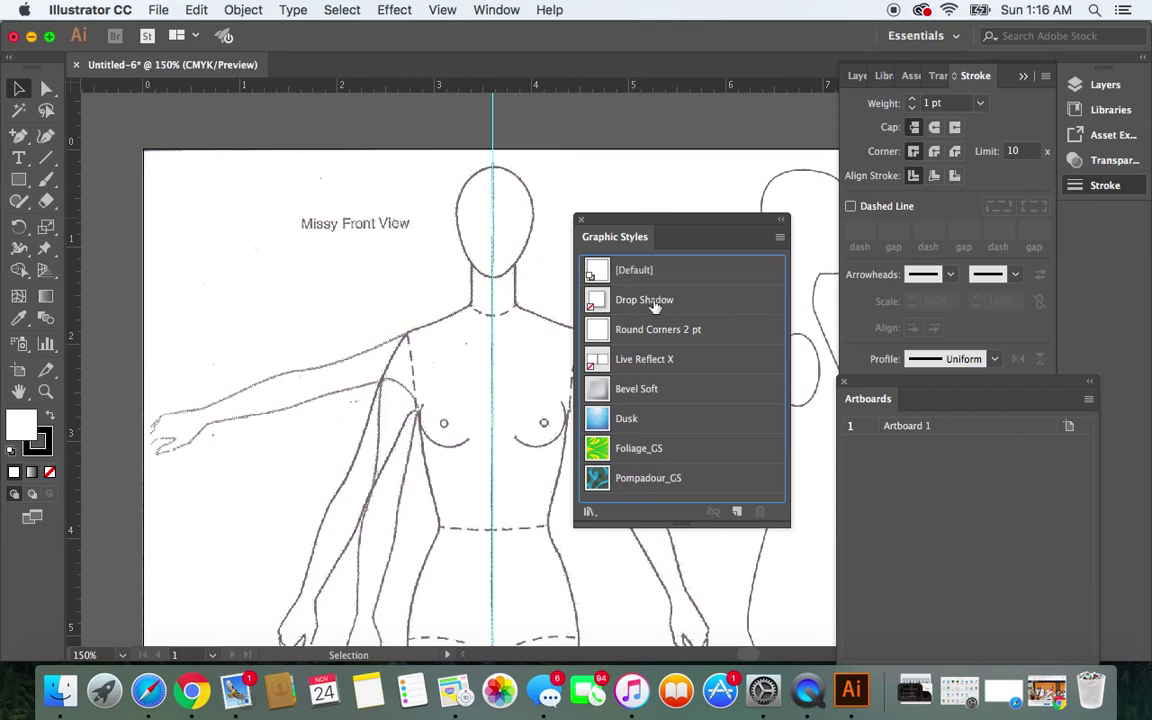
drag(658, 307, 686, 463)
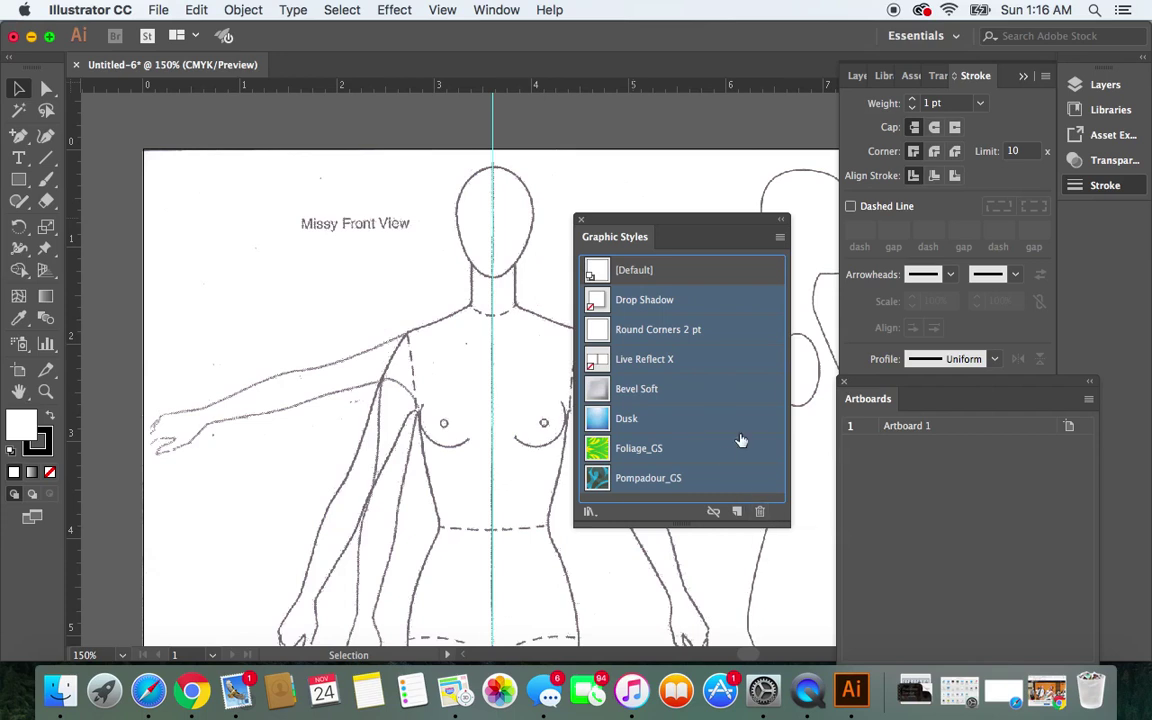
click(760, 512)
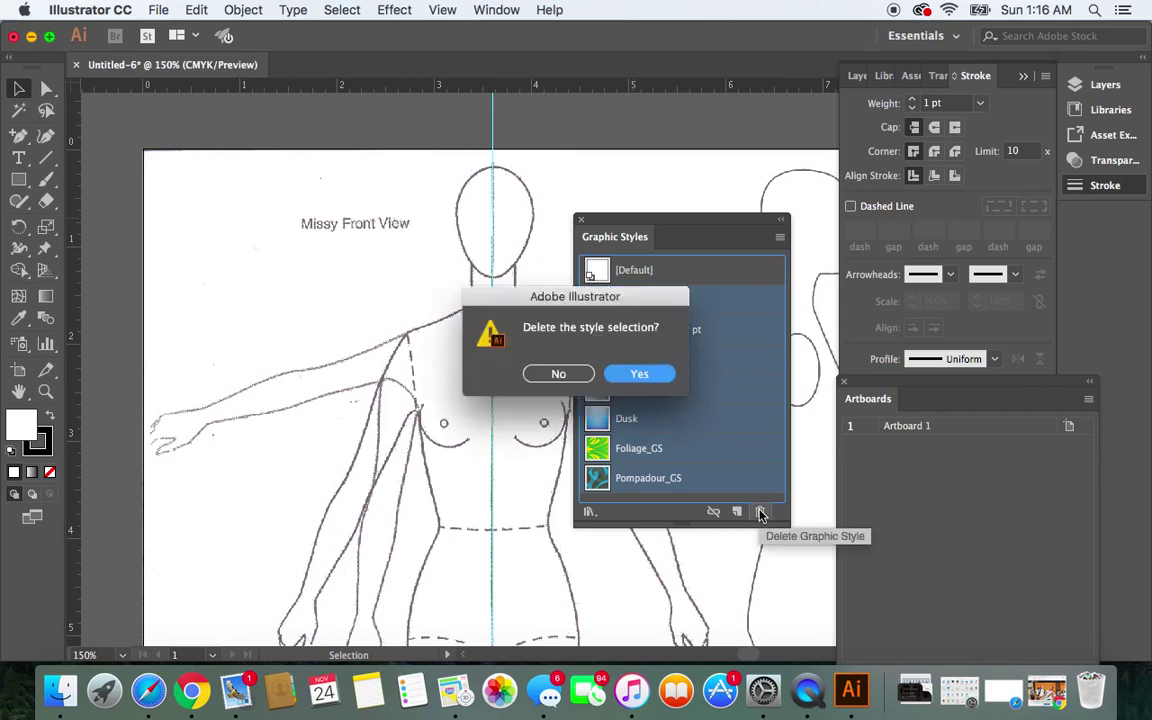
click(640, 375)
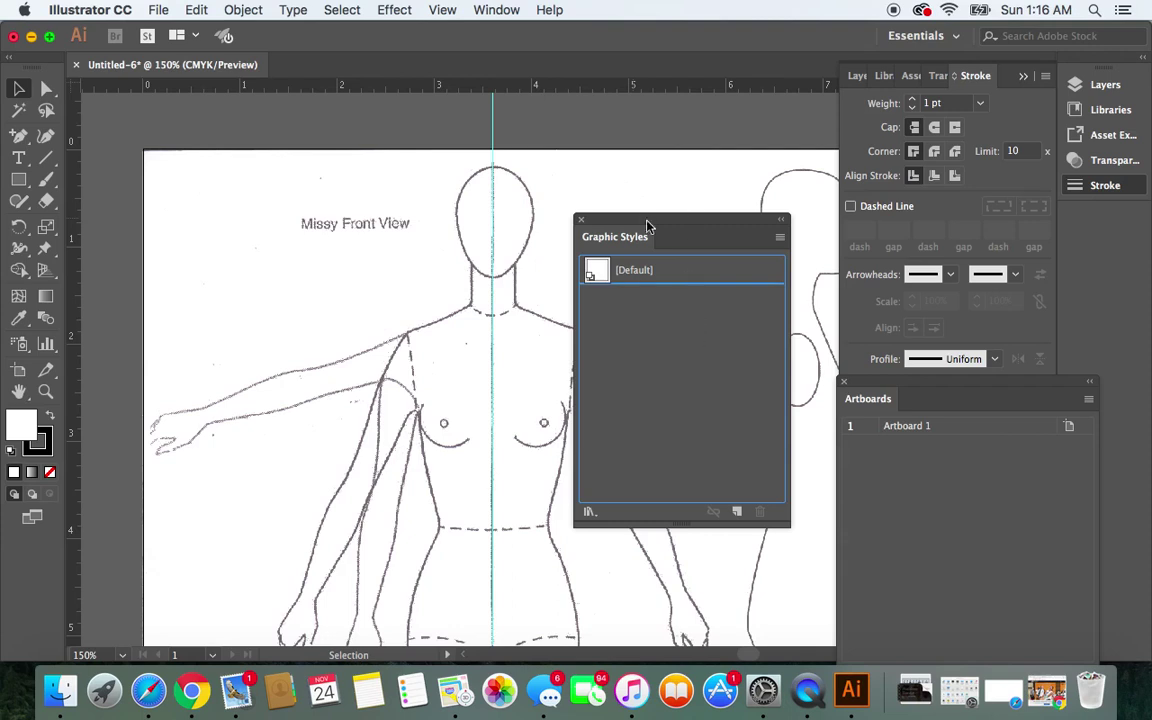
drag(658, 221, 820, 404)
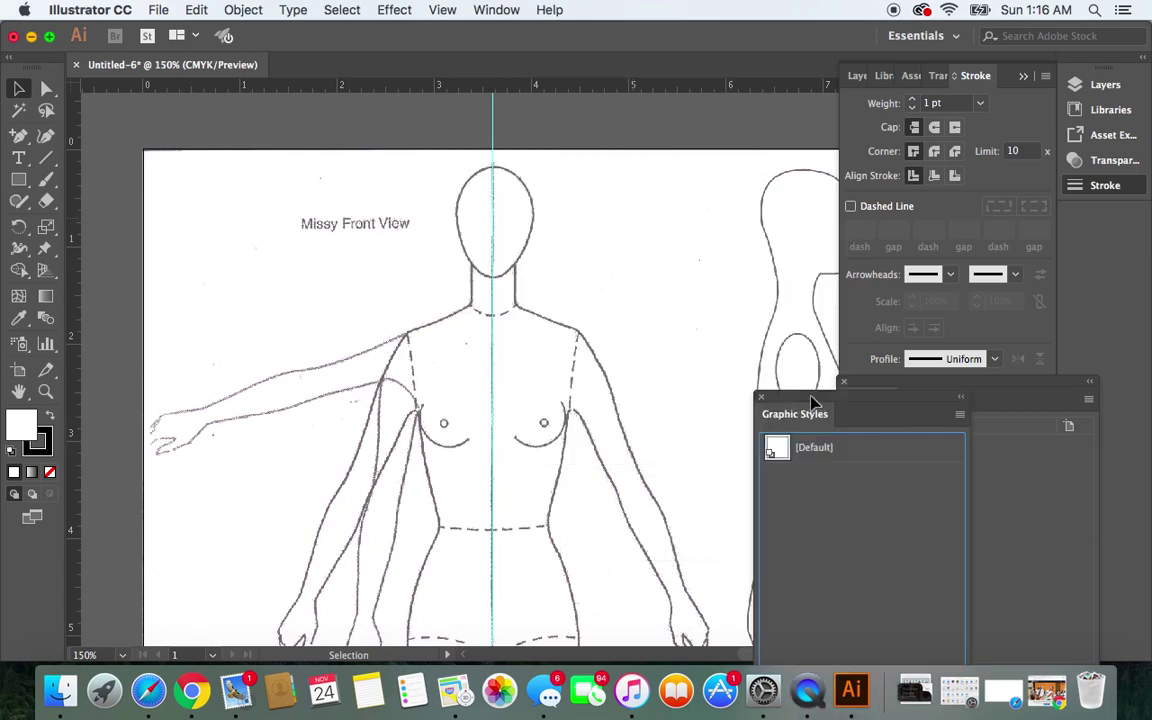
Hide the template layer and move the Graphic Styles panel over the artboard, clear of the Artboards panel
click(857, 77)
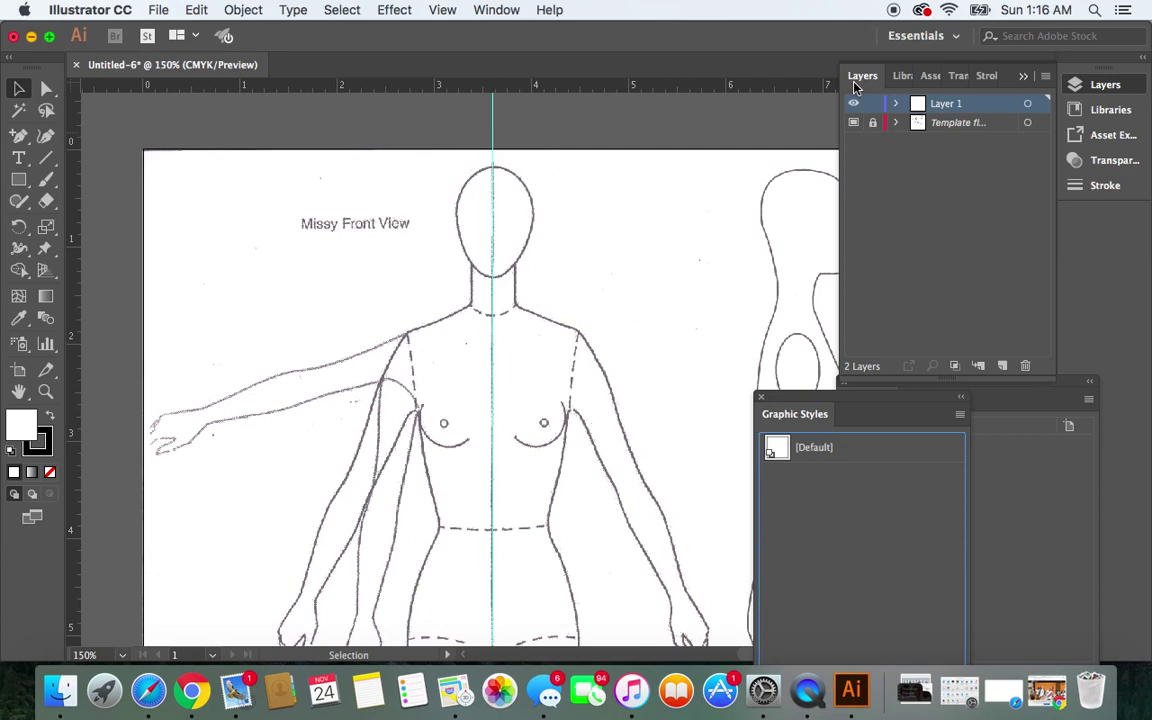
click(853, 123)
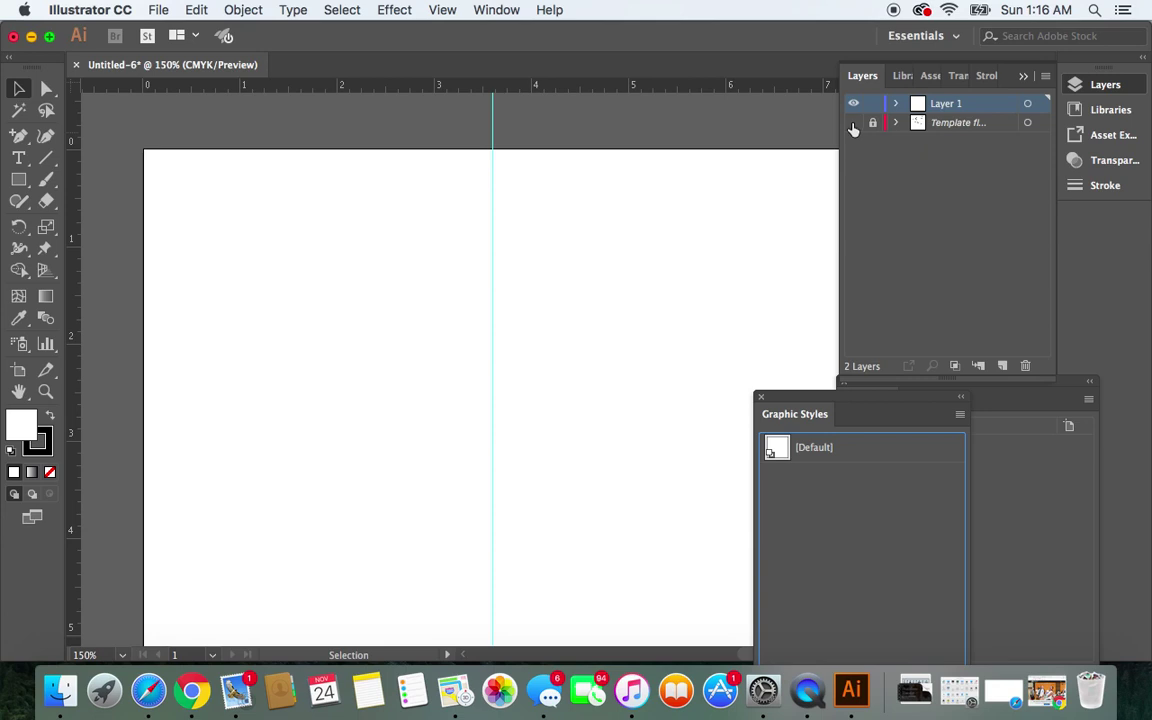
drag(810, 393, 620, 218)
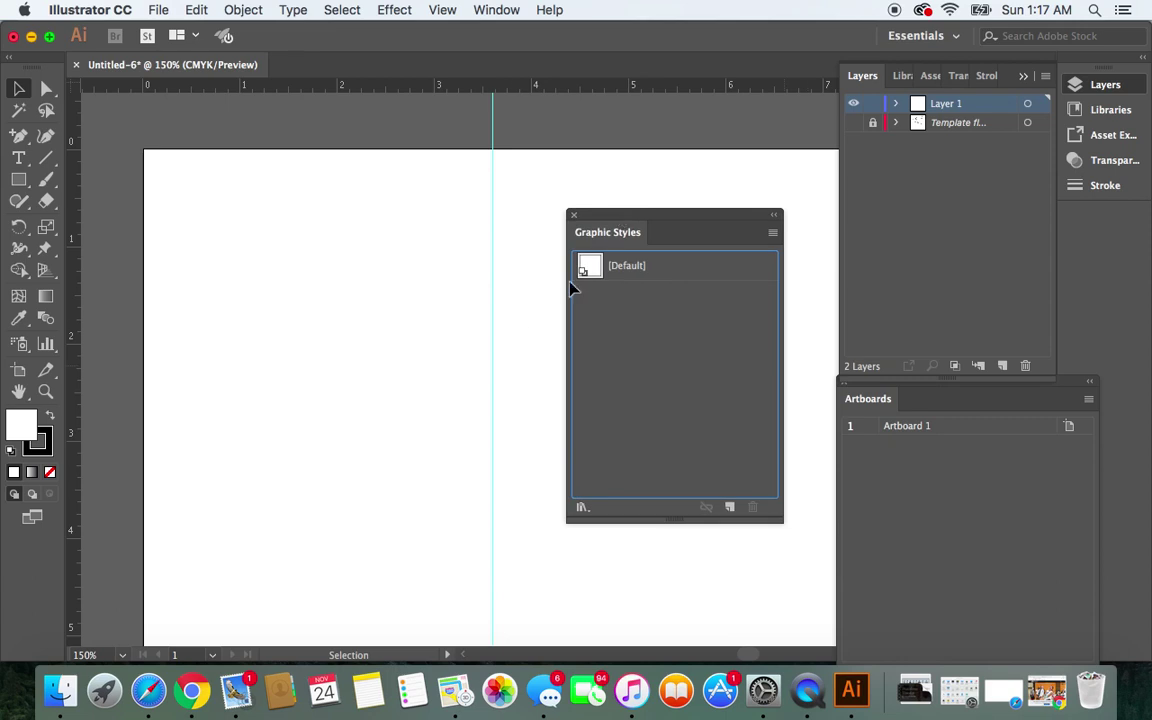
Draw a square about 1.6 in wide to the left of the centre guide and remove its fill
click(19, 183)
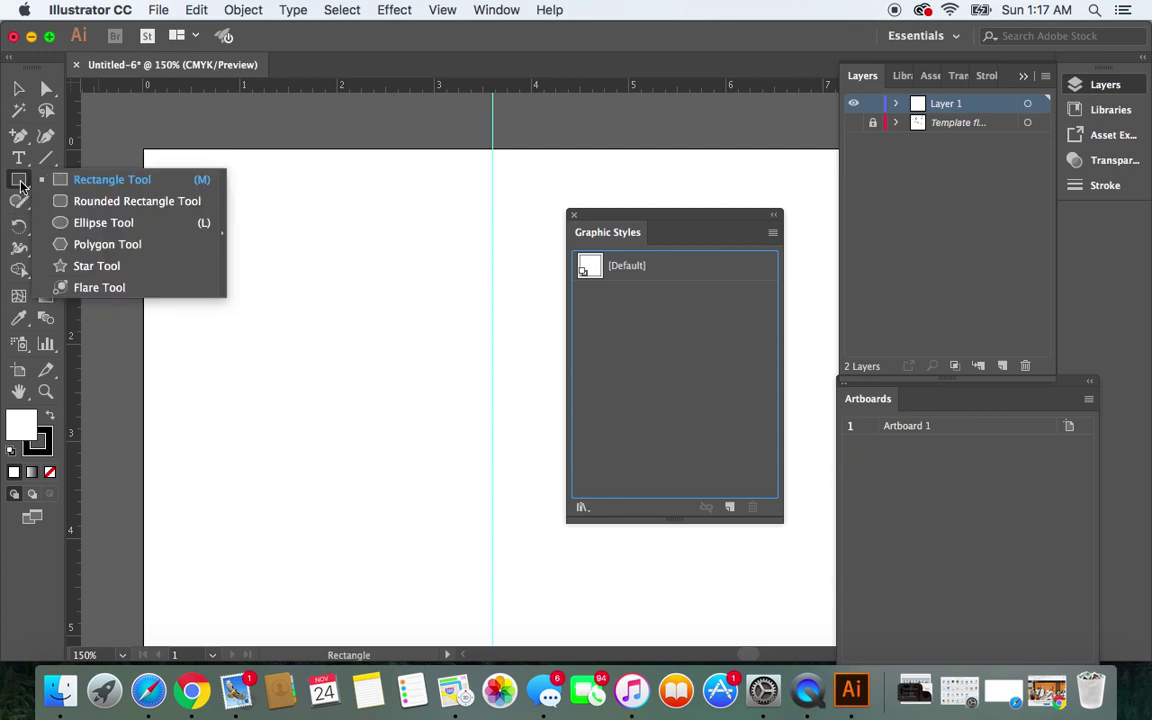
click(112, 180)
drag(229, 243, 390, 401)
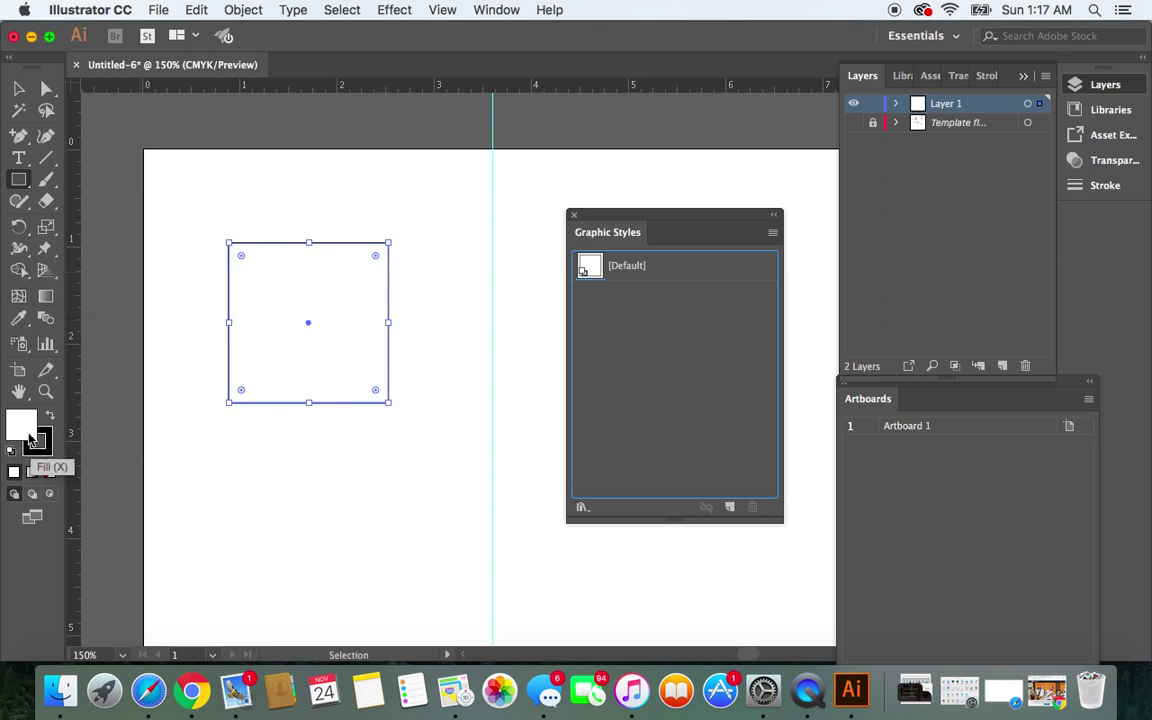
click(50, 471)
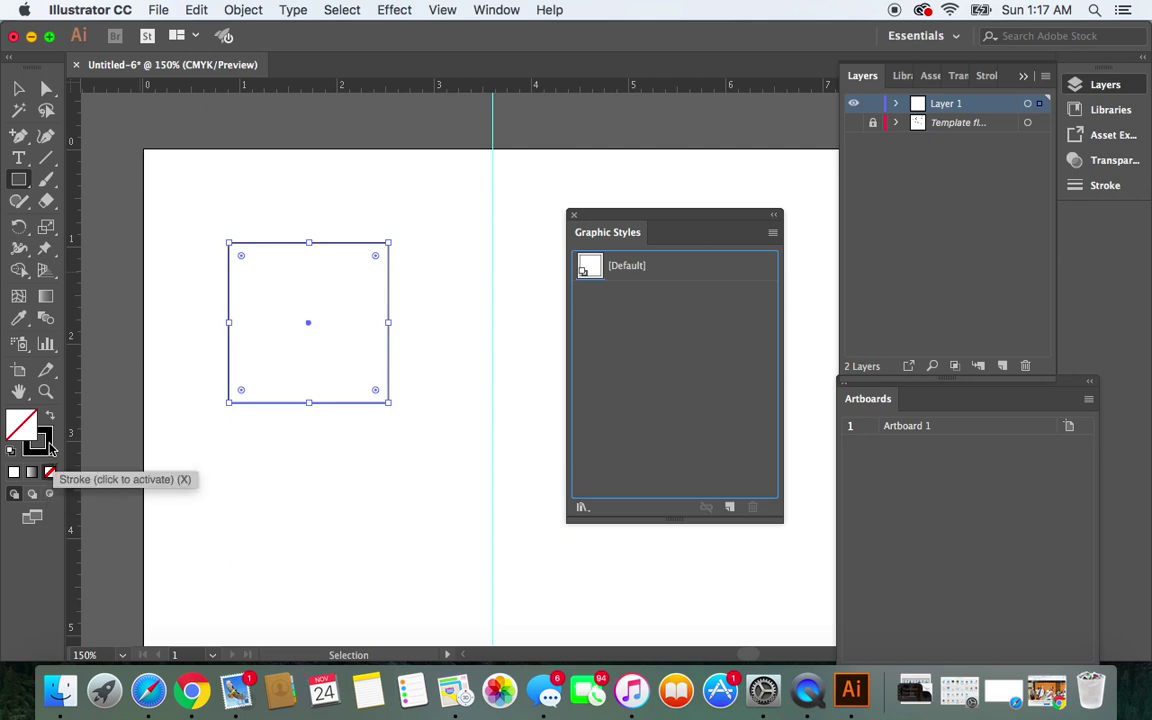
Give the square's black stroke a round cap and a round join, and deselect it
click(52, 446)
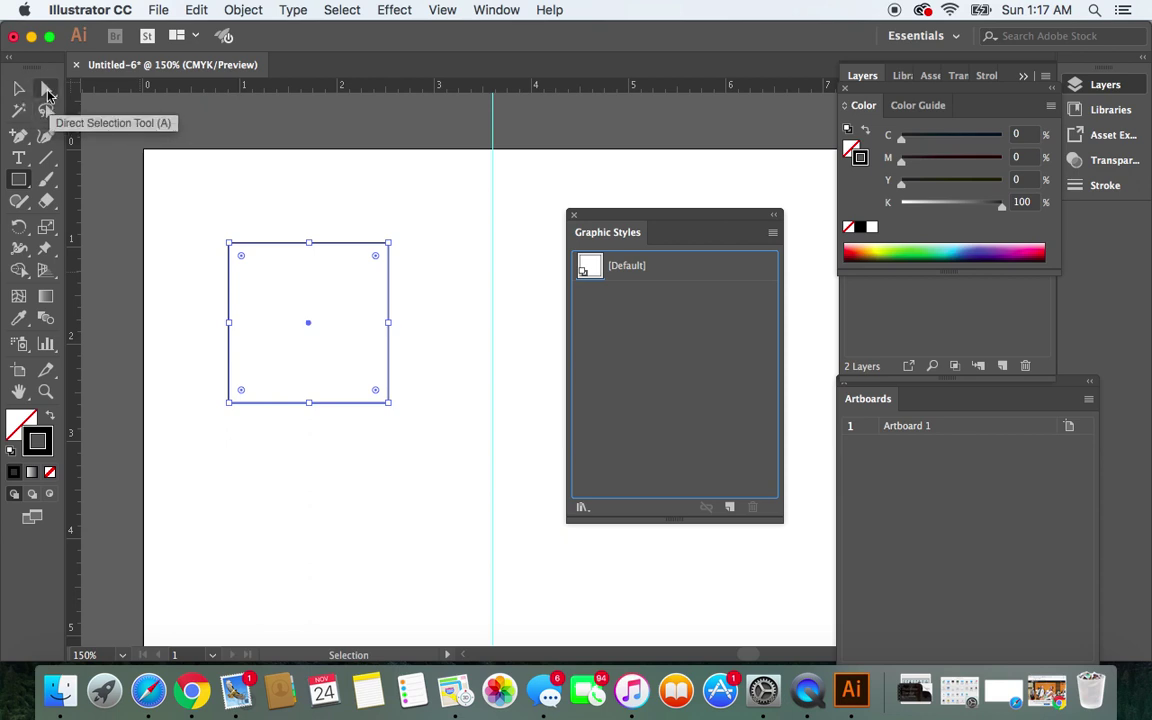
click(47, 94)
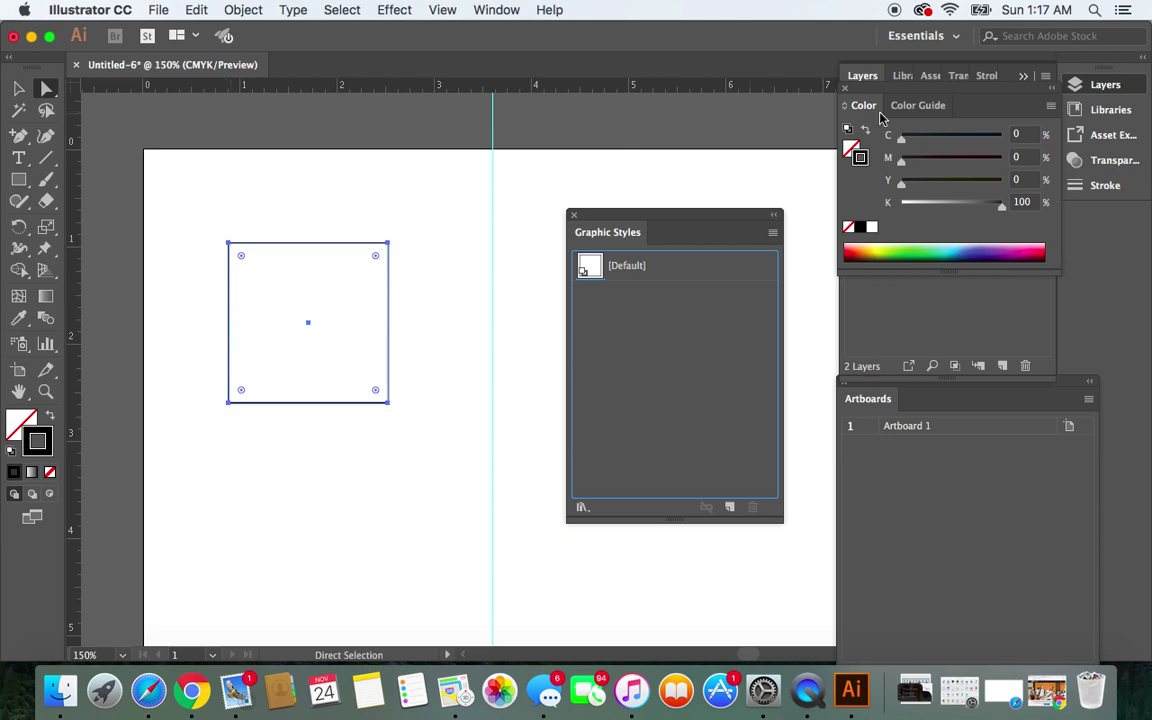
click(986, 77)
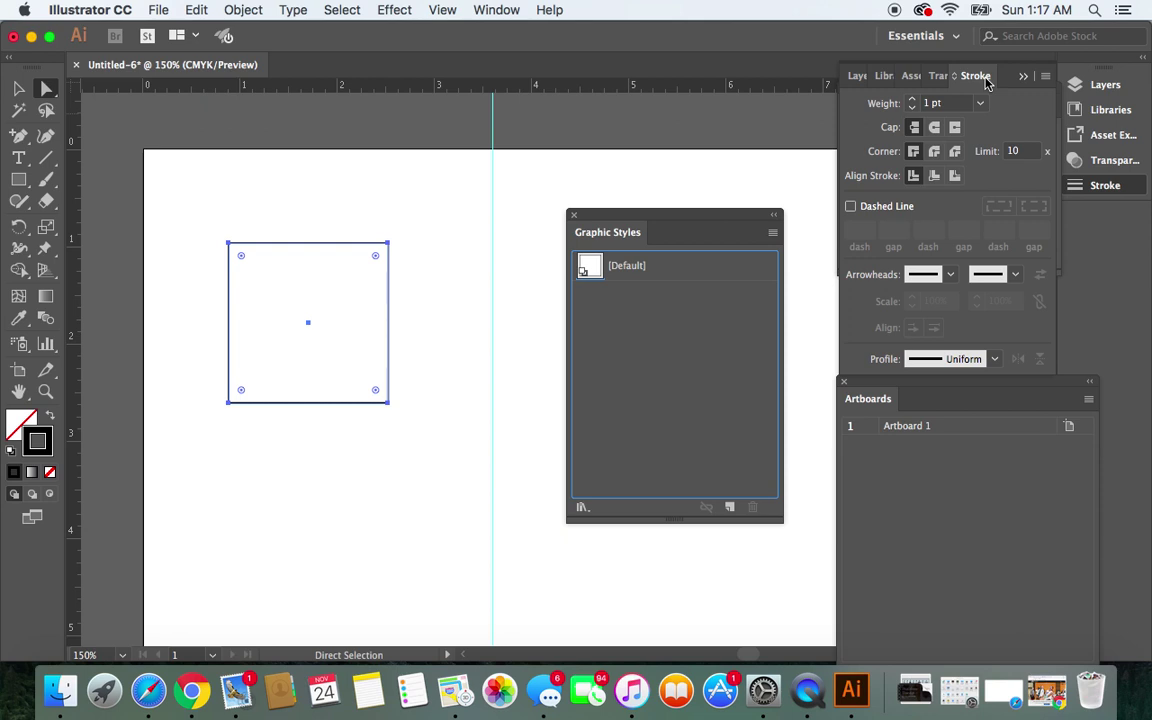
click(935, 130)
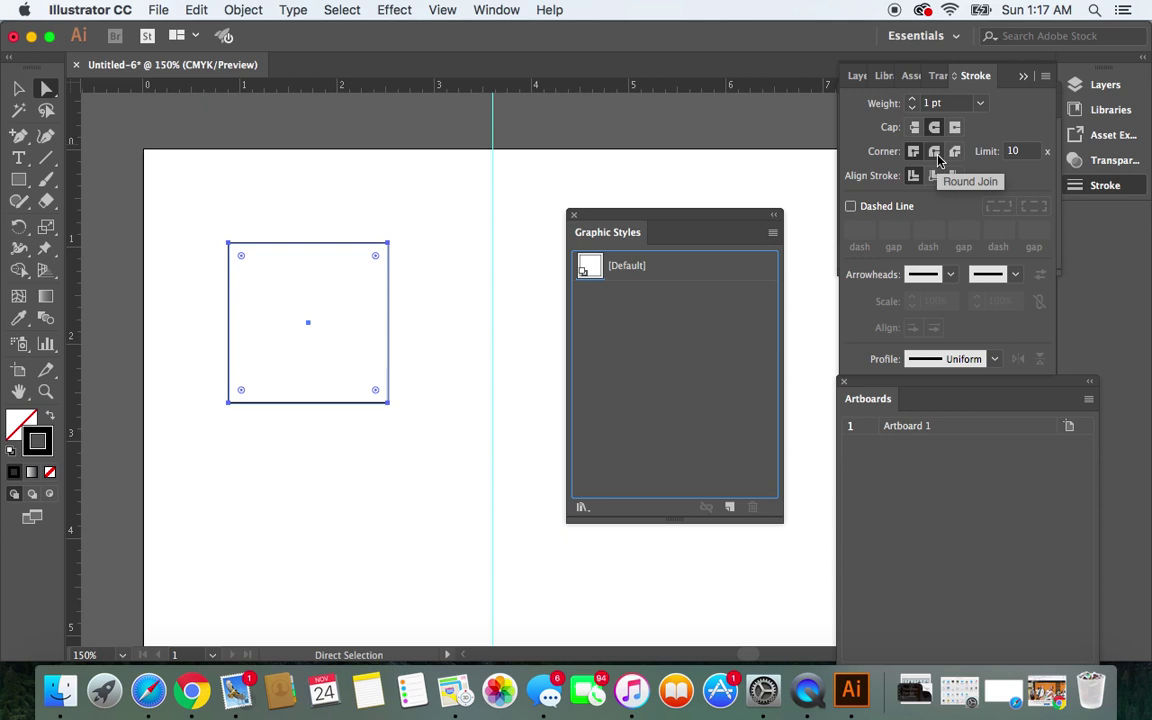
click(936, 152)
click(20, 89)
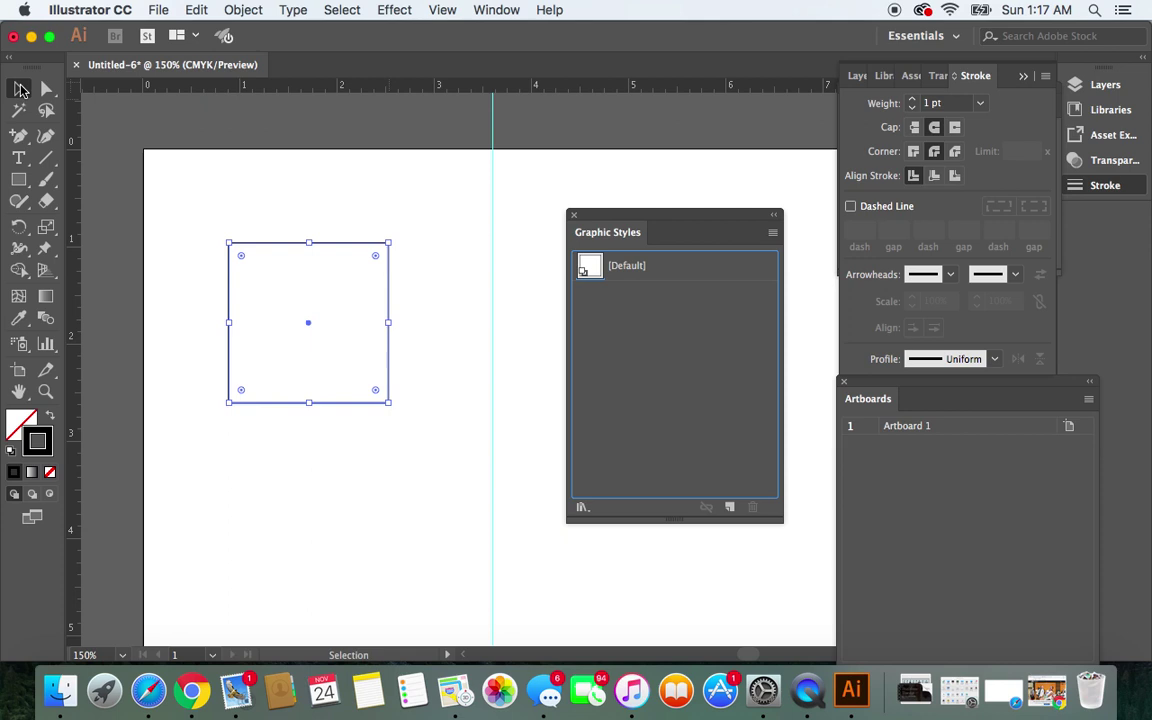
click(178, 222)
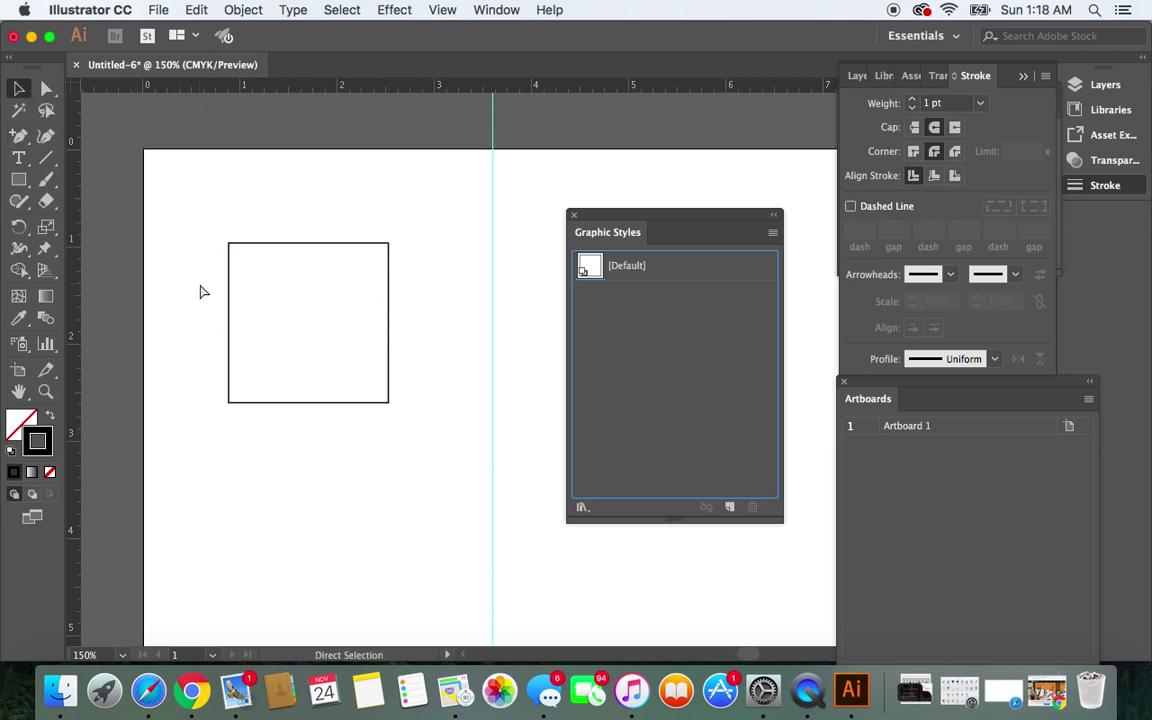
Examine the square's stroke corners at 400% zoom
key(super+equal)
key(super+equal)
key(super+equal)
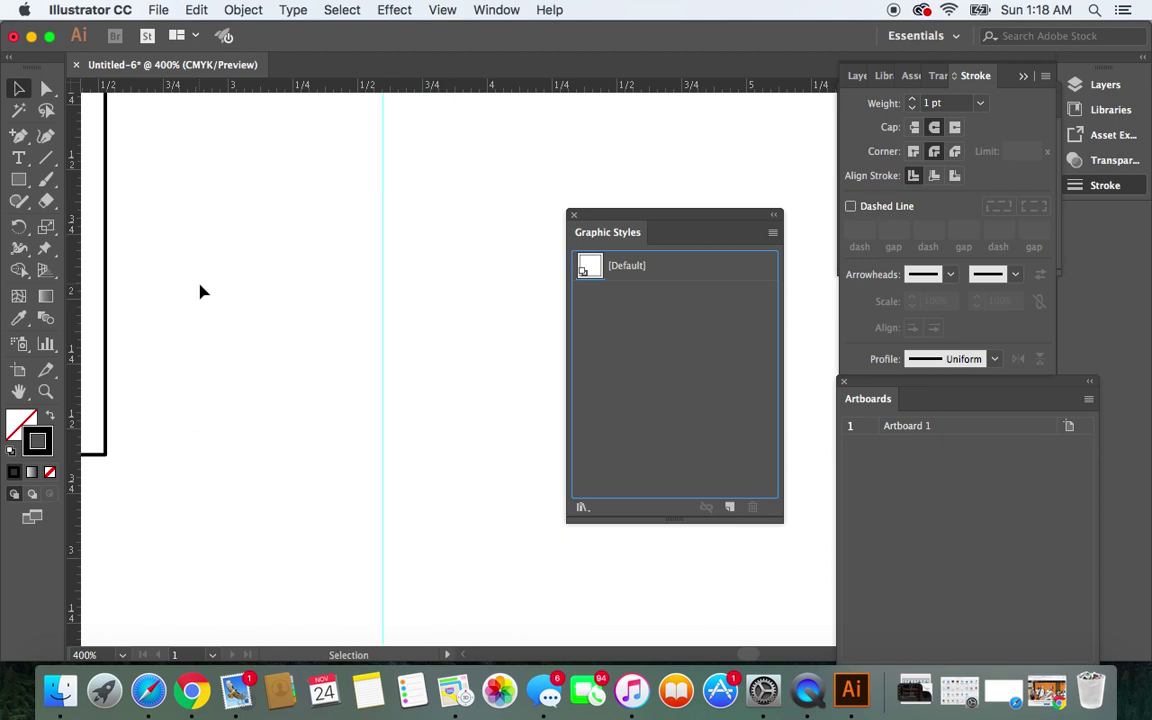
drag(748, 655, 743, 657)
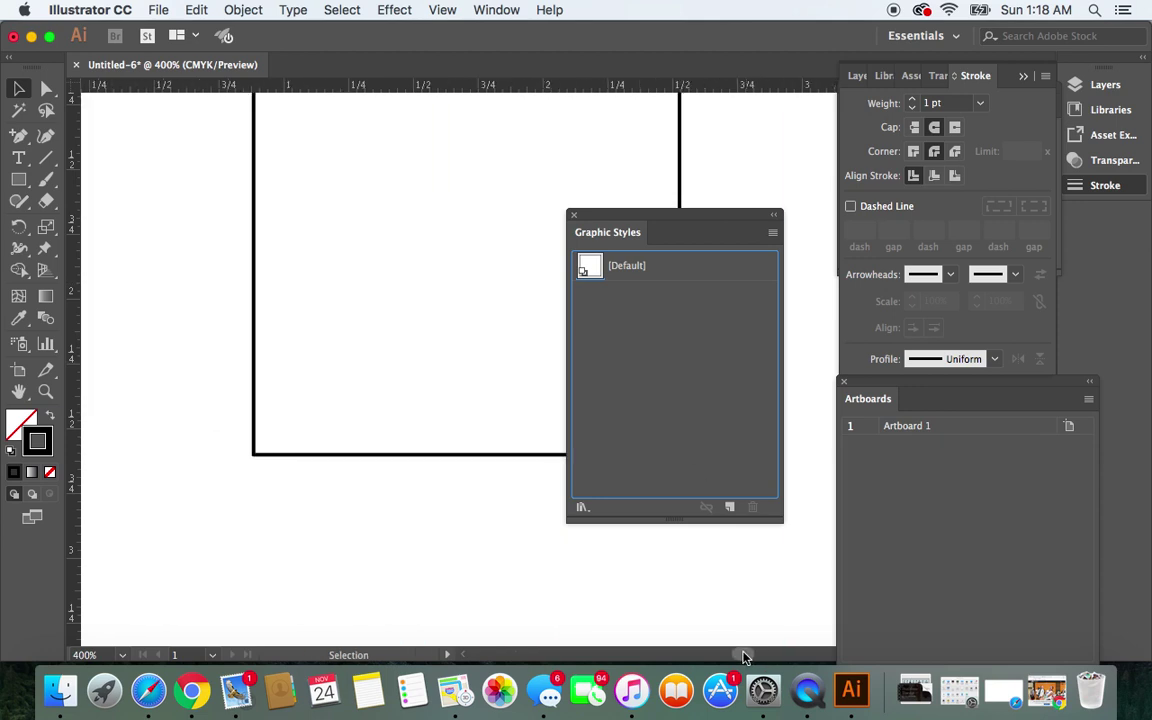
scroll(460, 362, up, 3)
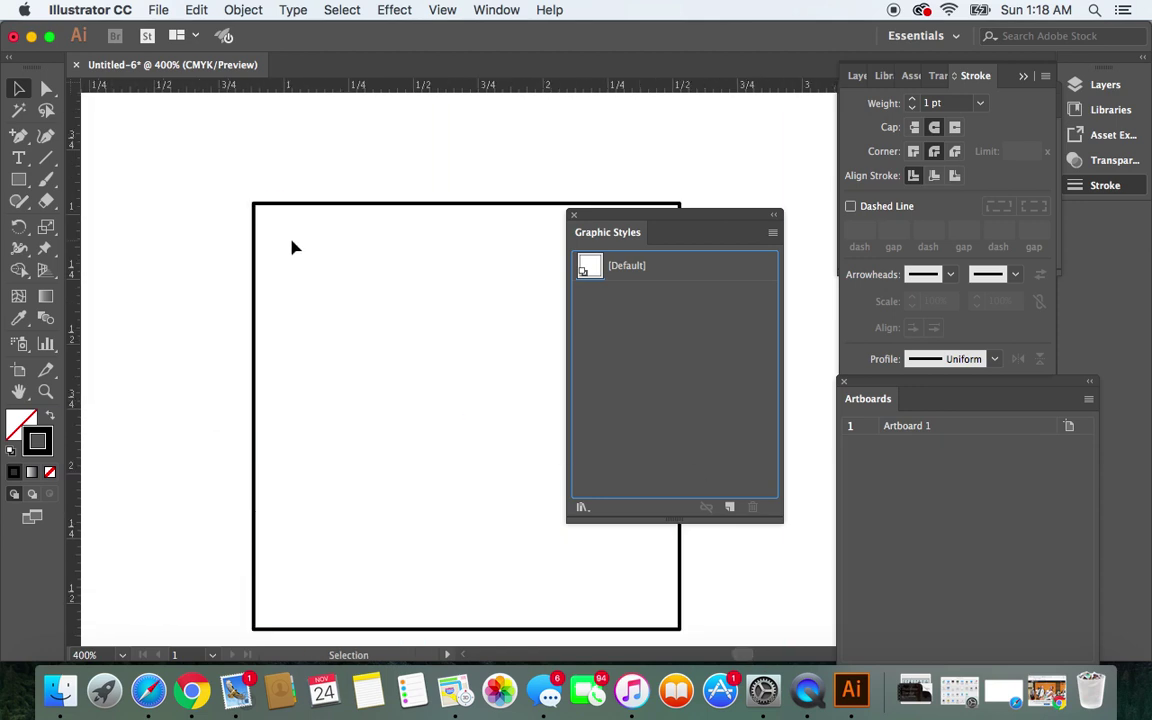
Examine the rounded upper-left corner of the square's stroke at 1200% zoom
click(257, 279)
key(super+equal)
key(super+equal)
key(super+equal)
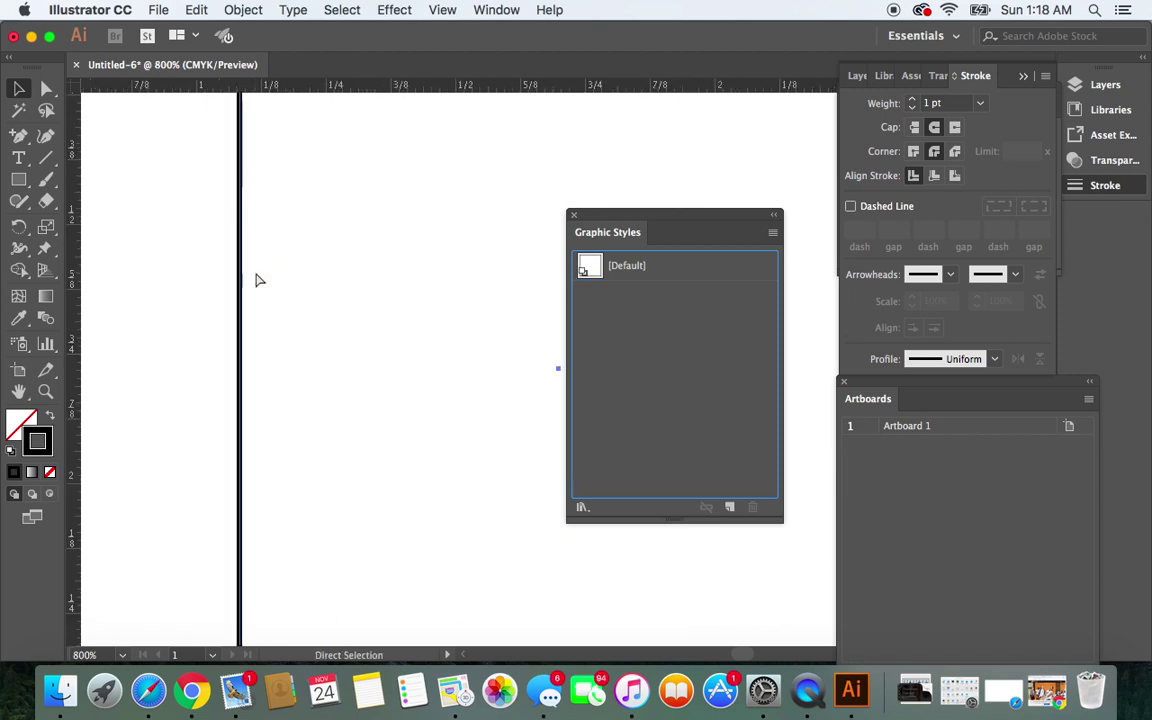
click(735, 657)
scroll(665, 594, right, 6)
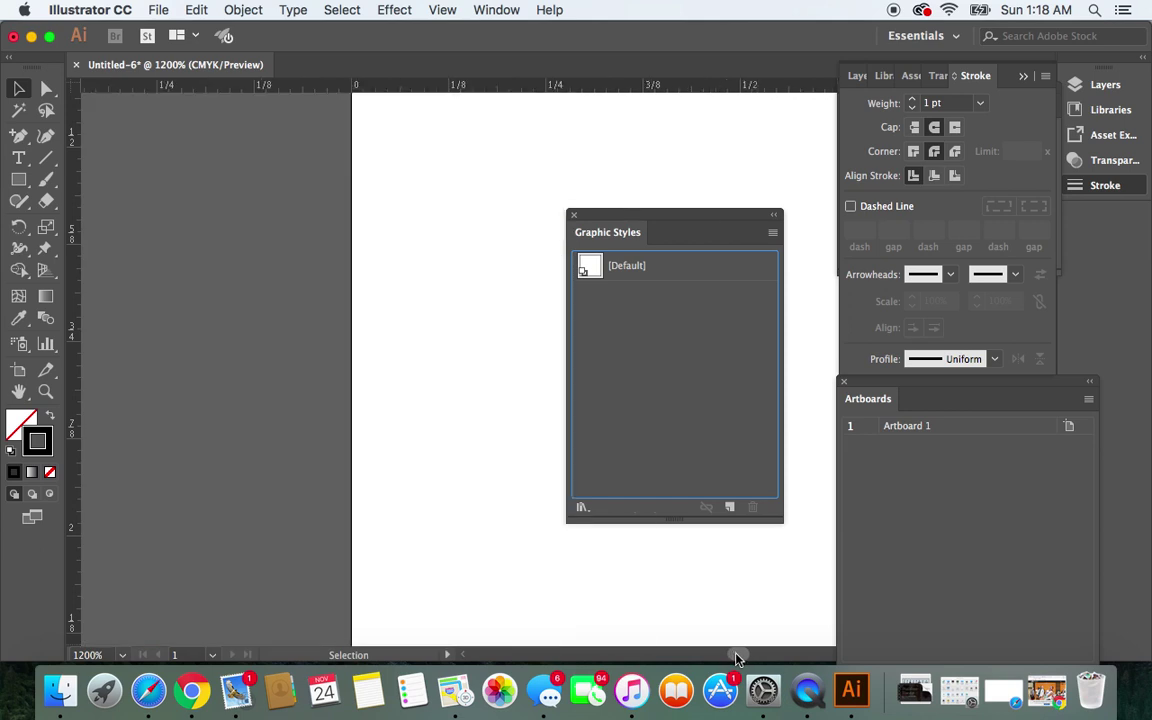
scroll(434, 319, up, 10)
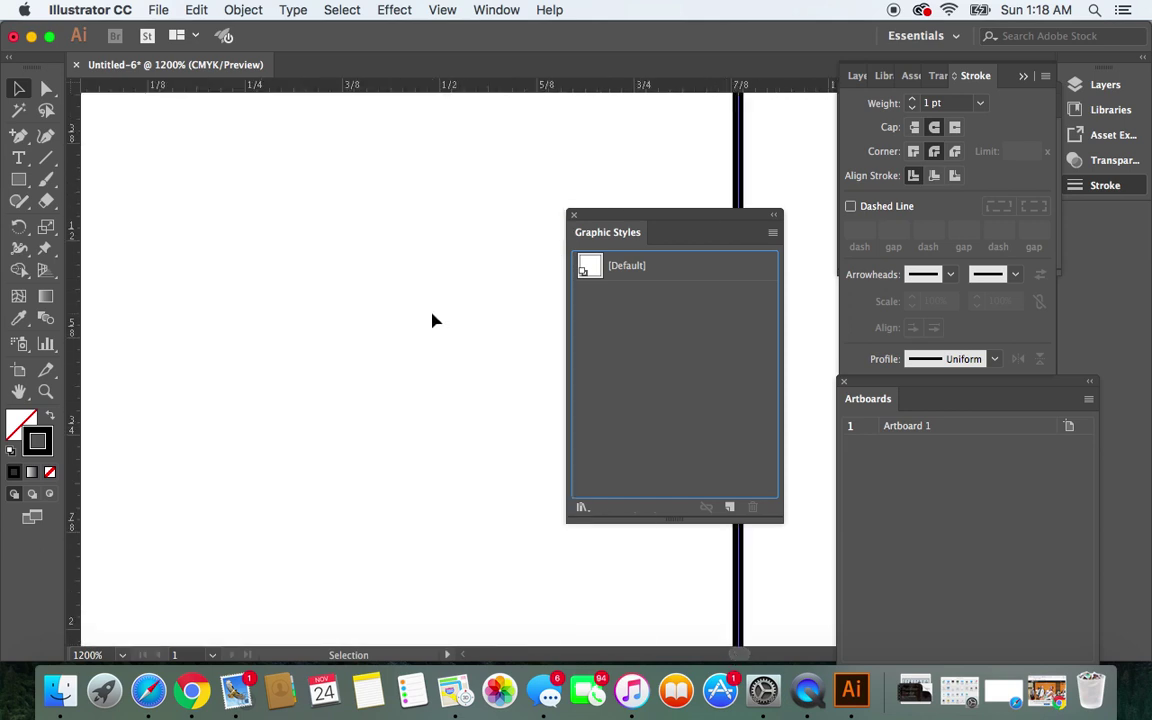
scroll(443, 318, up, 5)
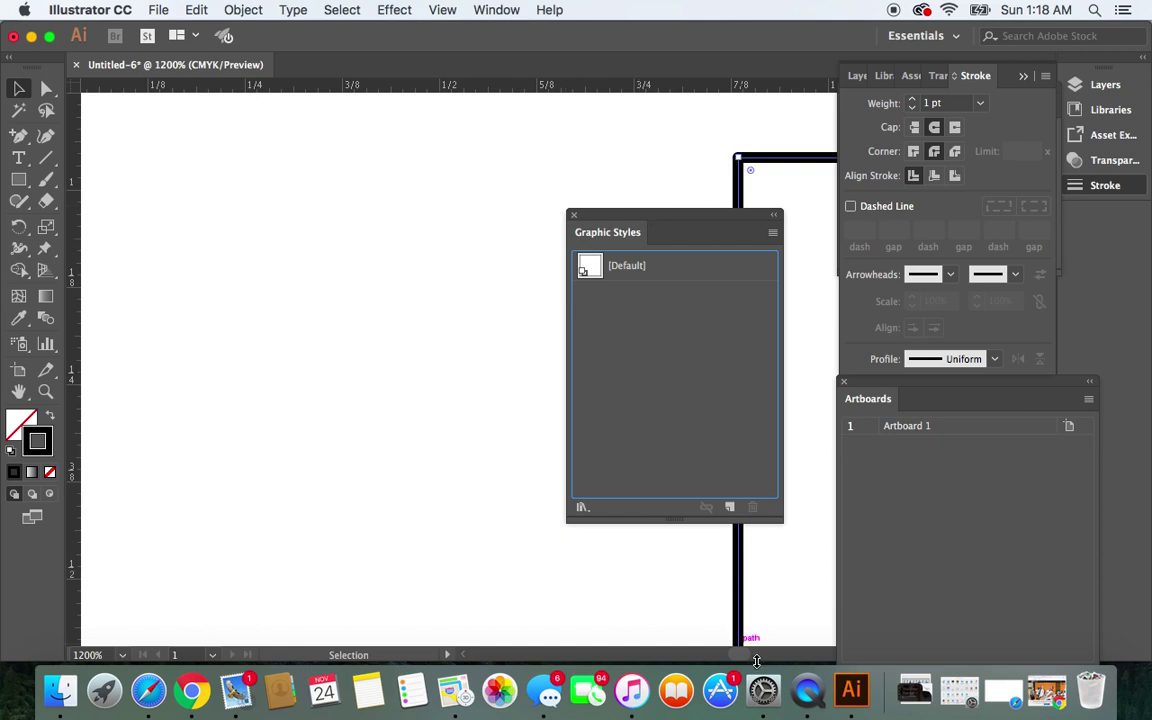
scroll(770, 660, right, 8)
click(157, 168)
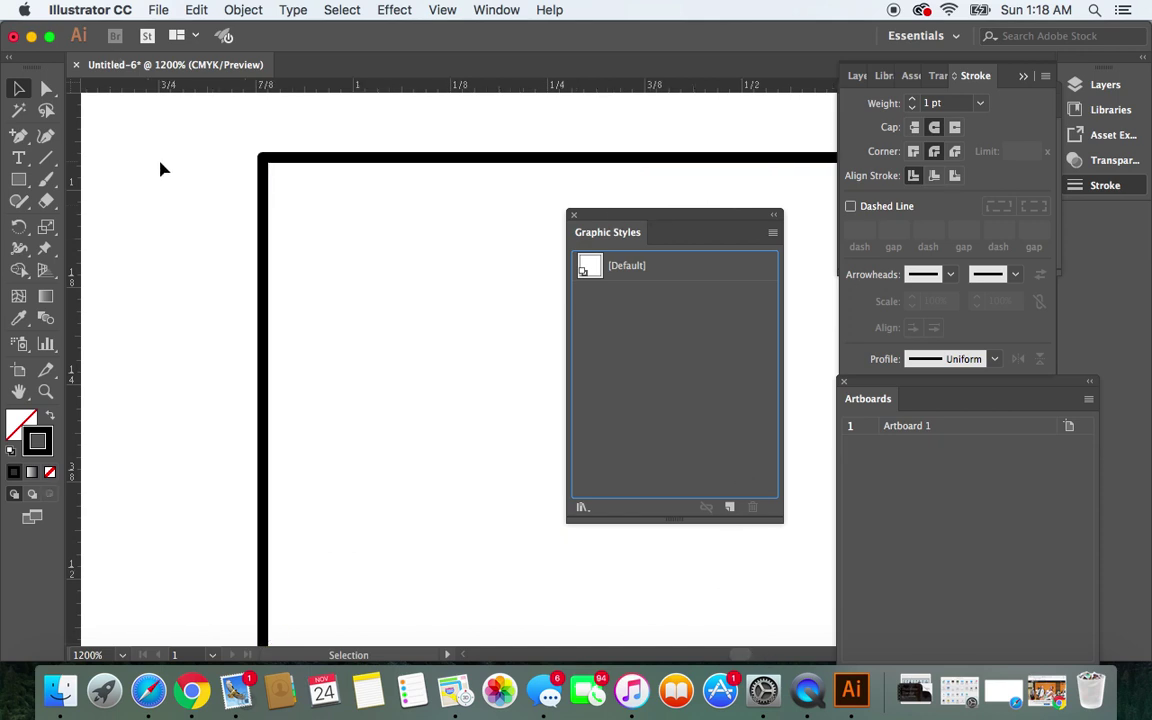
Try a butt cap and a miter join on the square's stroke, then deselect it to compare the corner
click(264, 160)
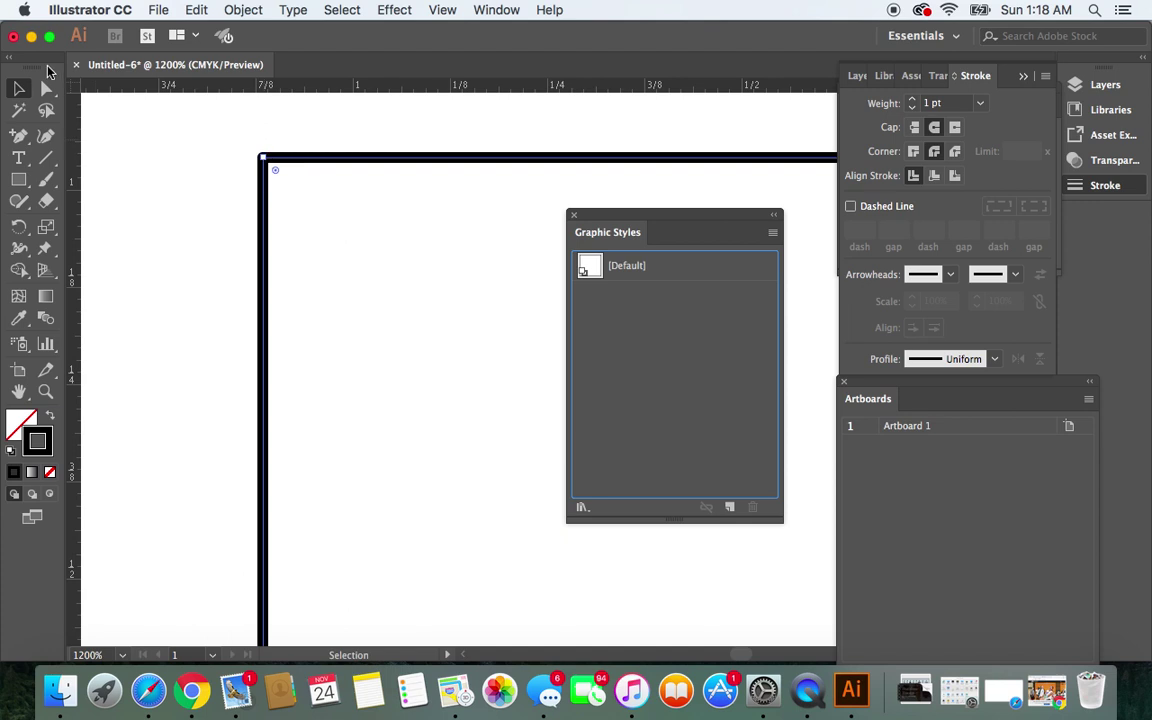
click(47, 89)
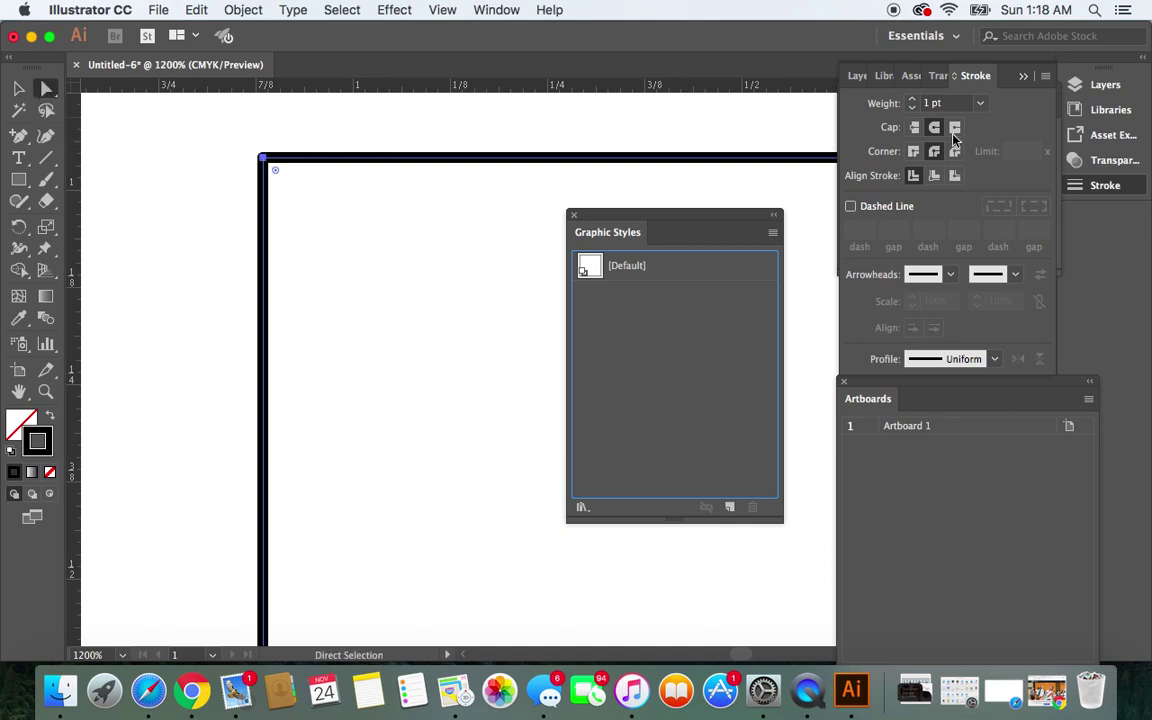
click(913, 151)
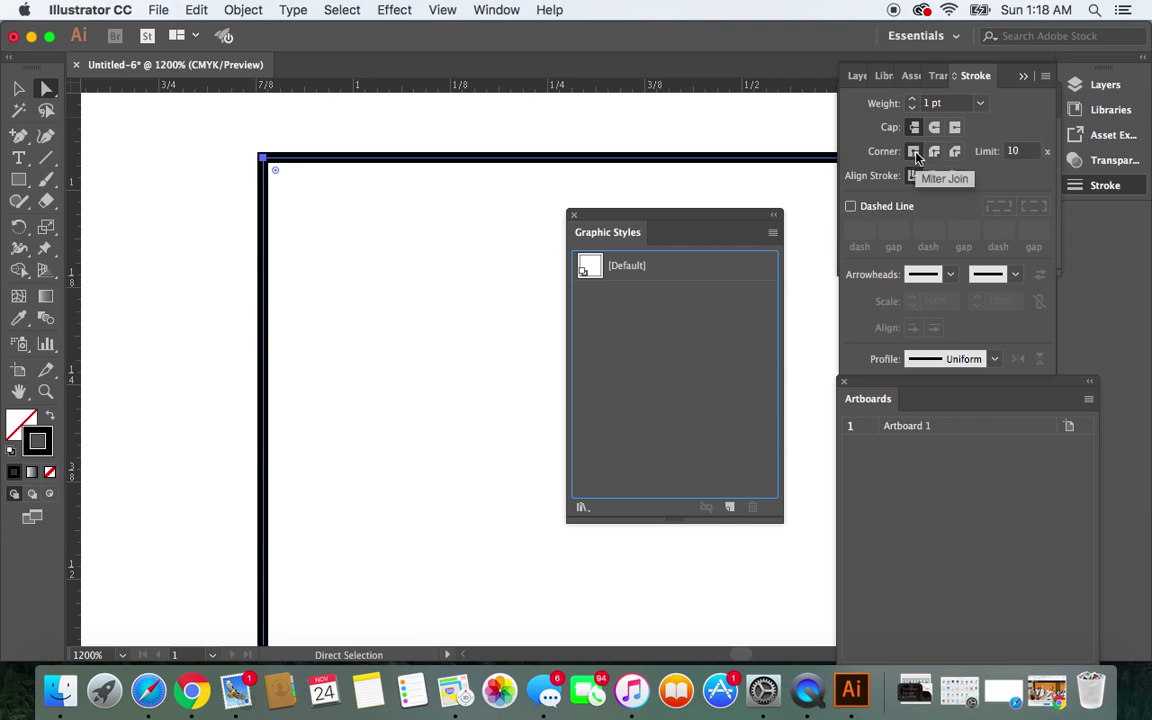
click(110, 158)
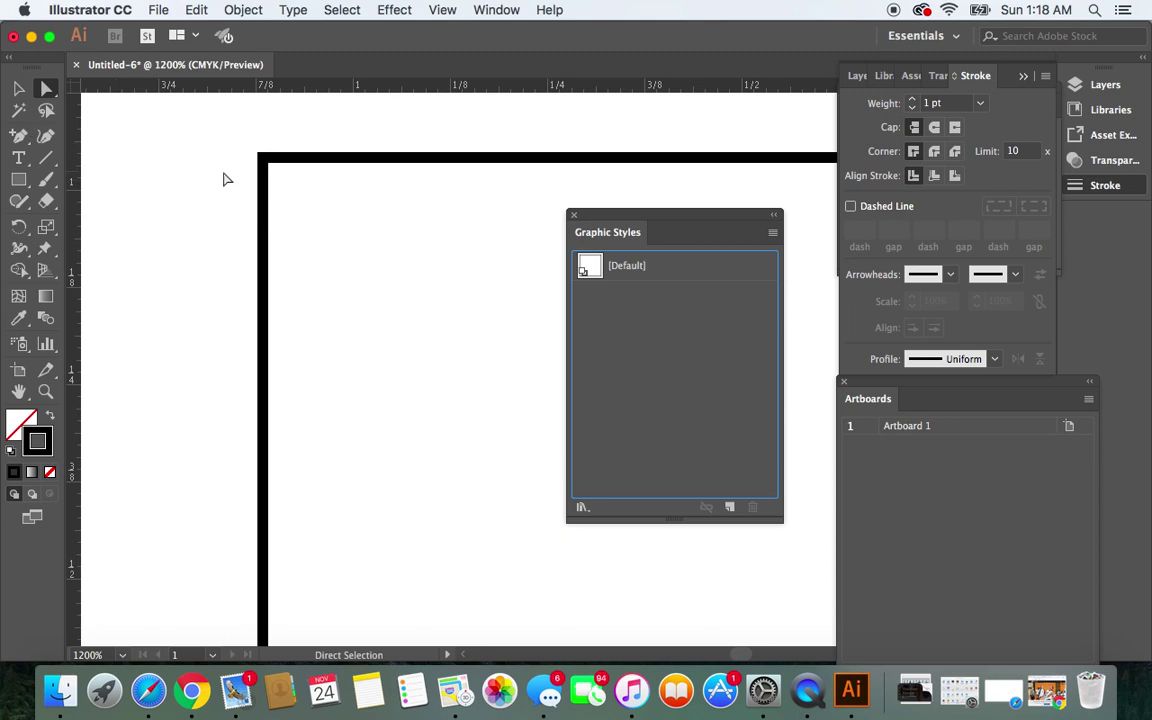
Give the square's stroke a round cap and a round join again
click(263, 164)
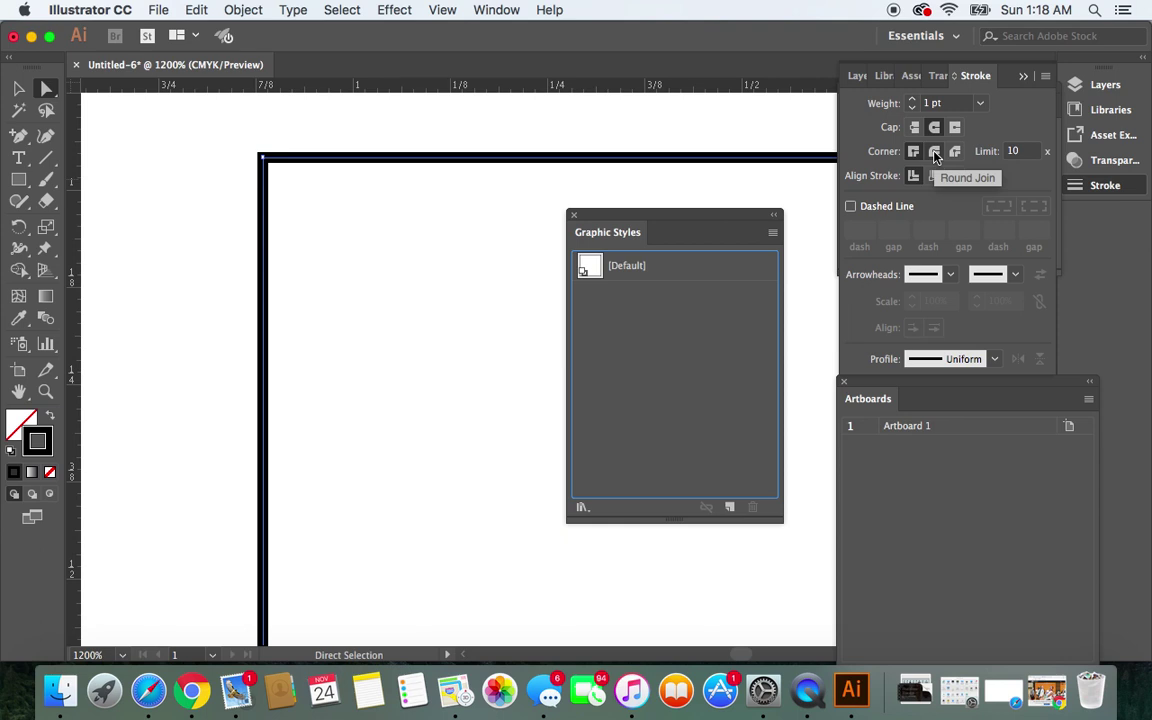
click(935, 152)
click(18, 88)
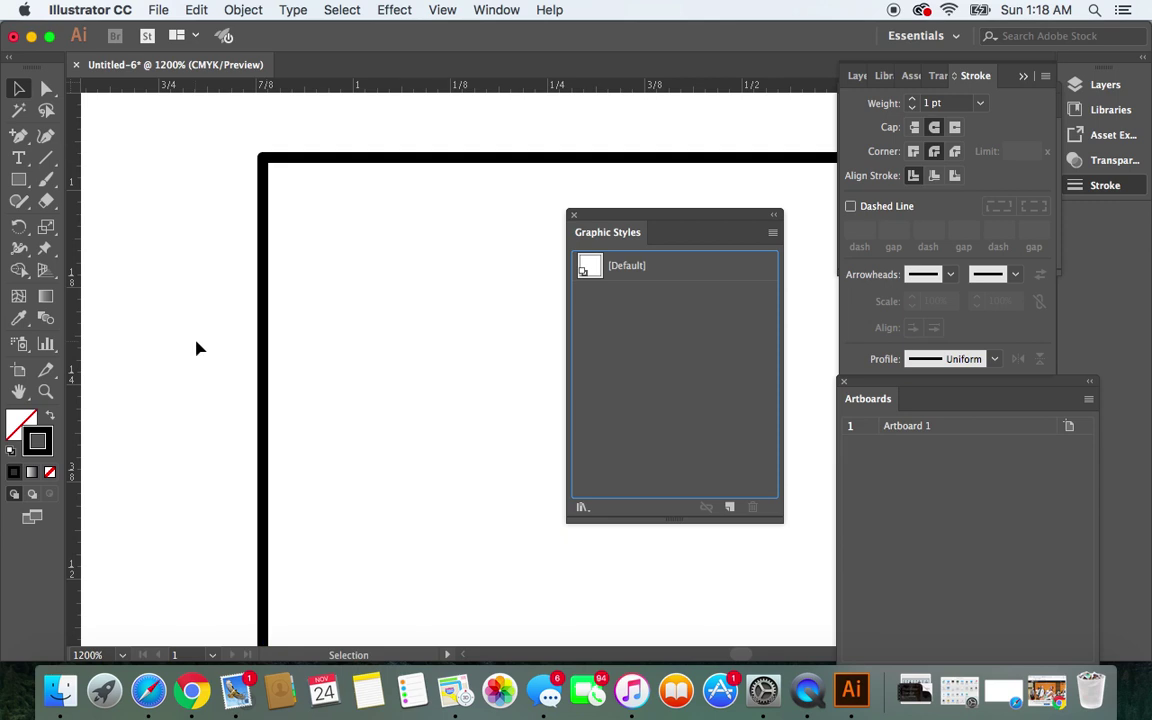
Save the square's appearance as a new graphic style named "Round" and deselect the square
click(46, 88)
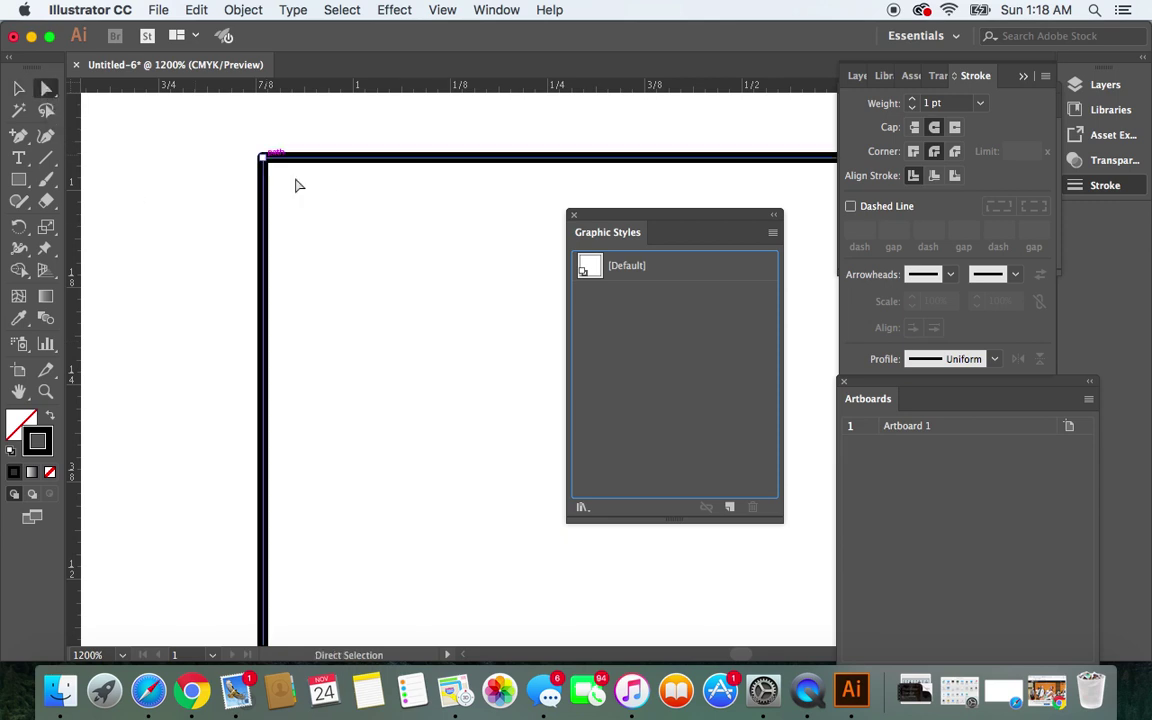
click(266, 228)
click(772, 235)
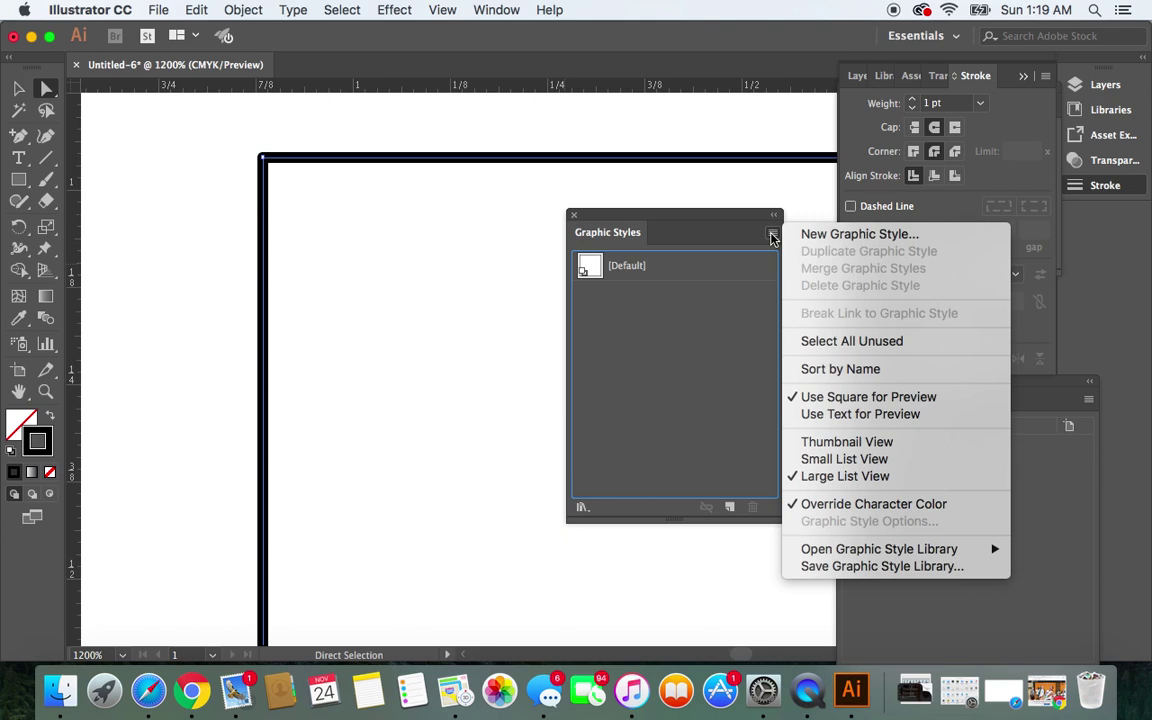
click(838, 235)
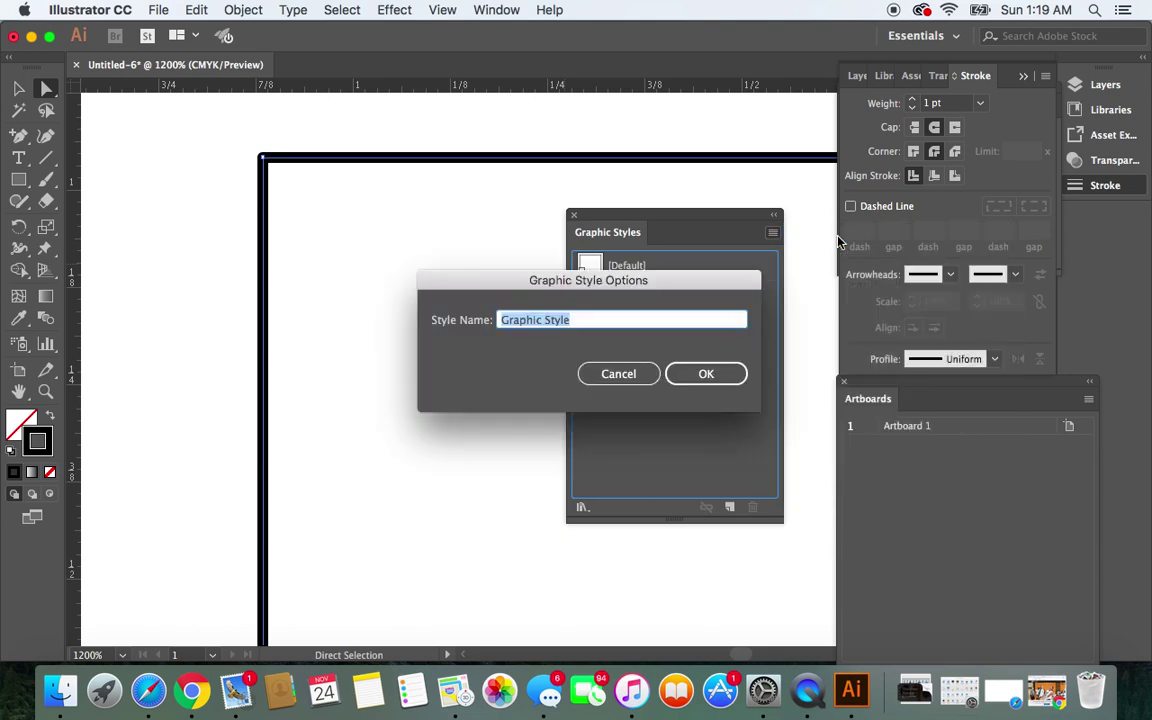
text(Round)
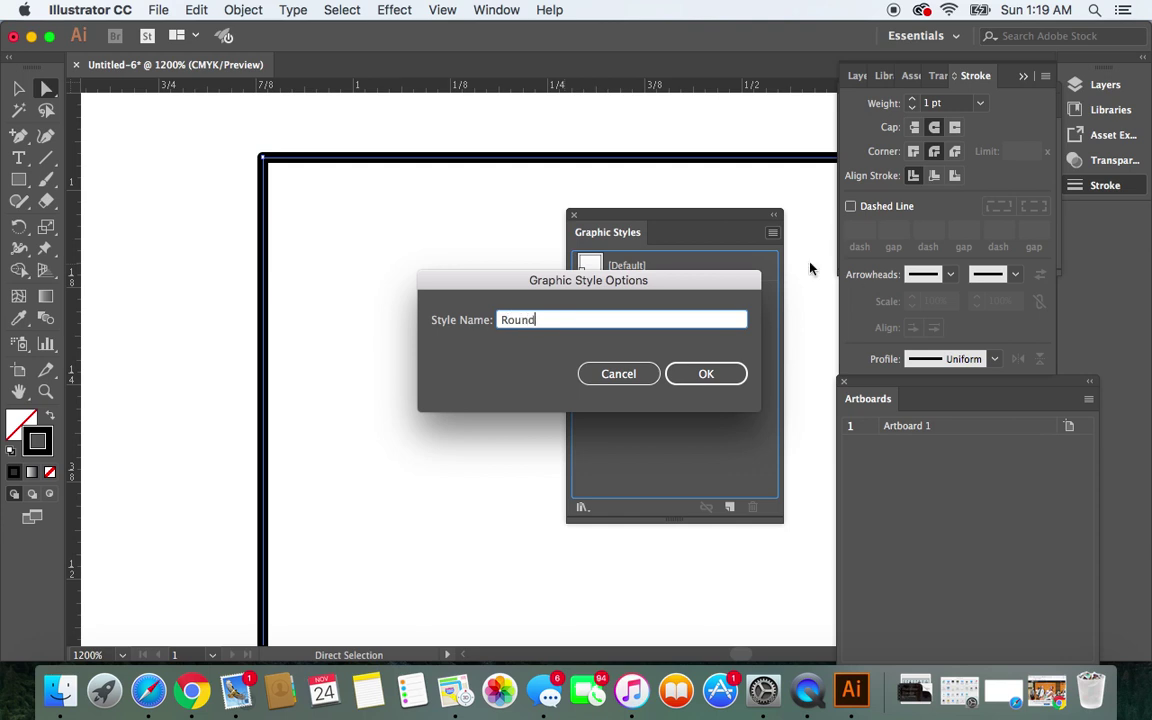
click(735, 375)
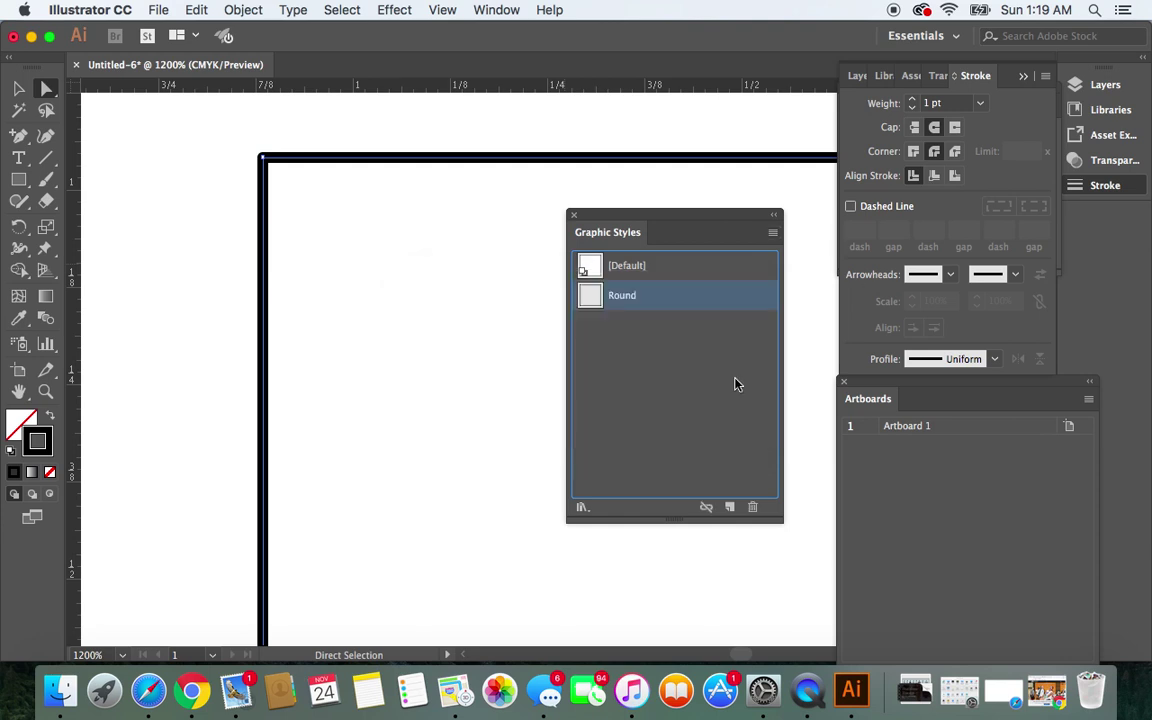
click(18, 88)
click(145, 181)
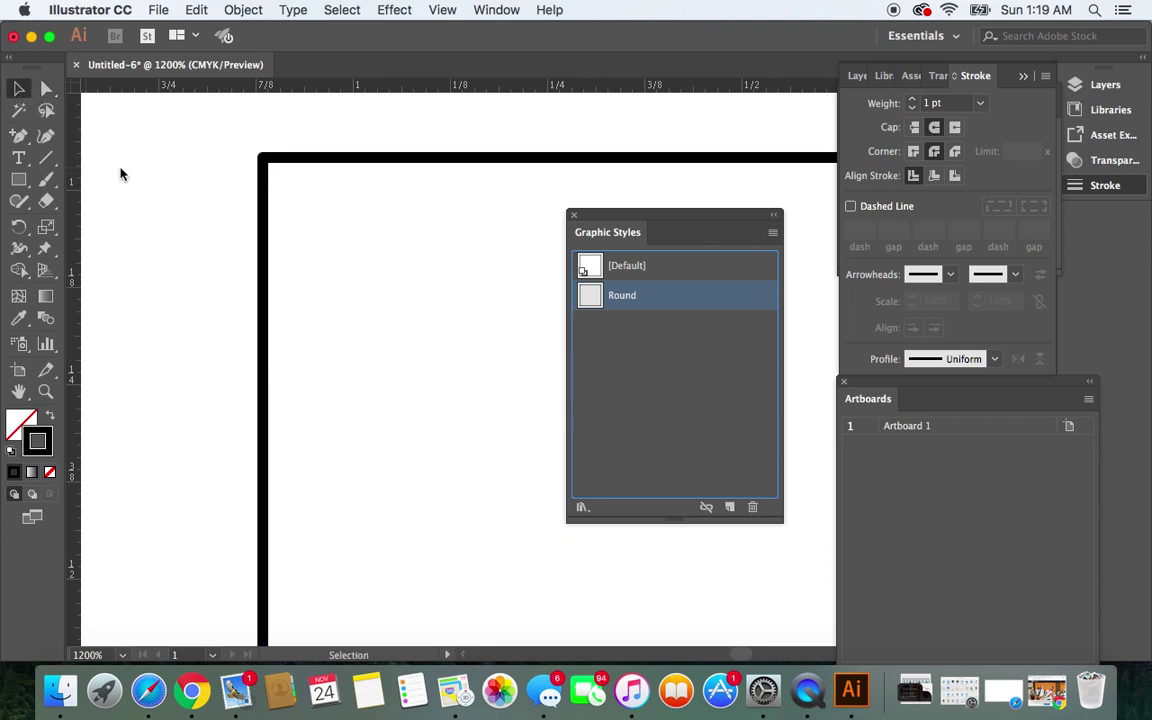
Fill the square with the light gray colour #cccccc, keeping its black stroke
click(47, 93)
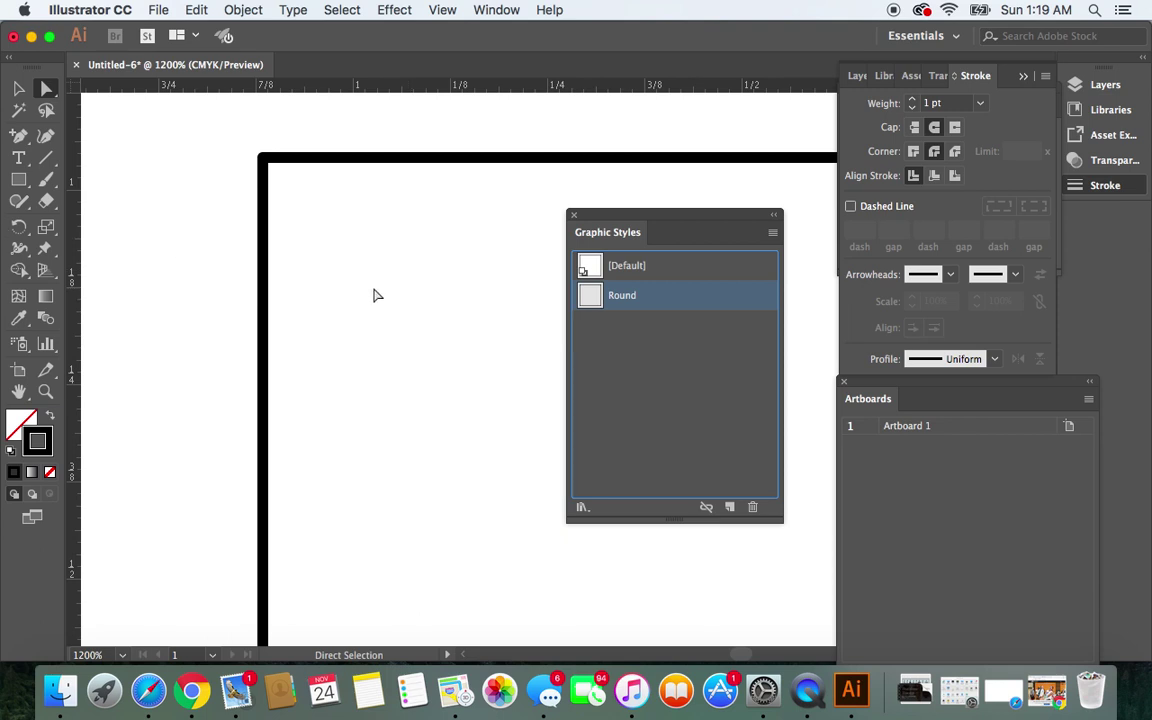
click(267, 233)
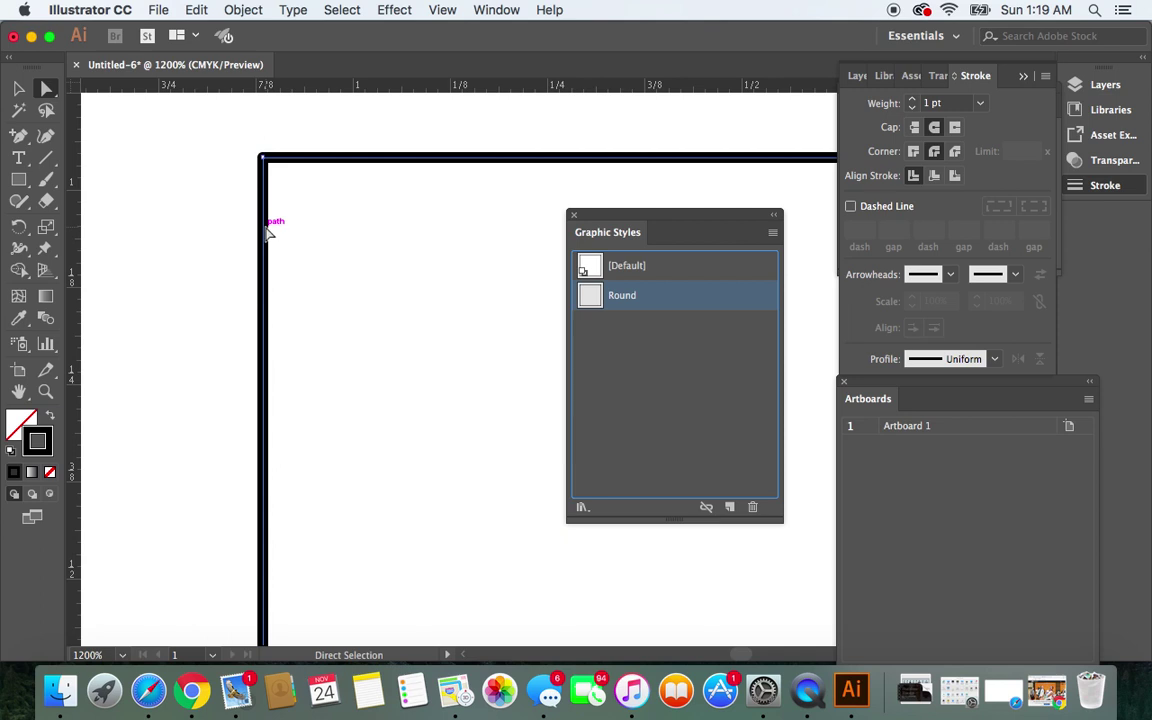
double_click(15, 432)
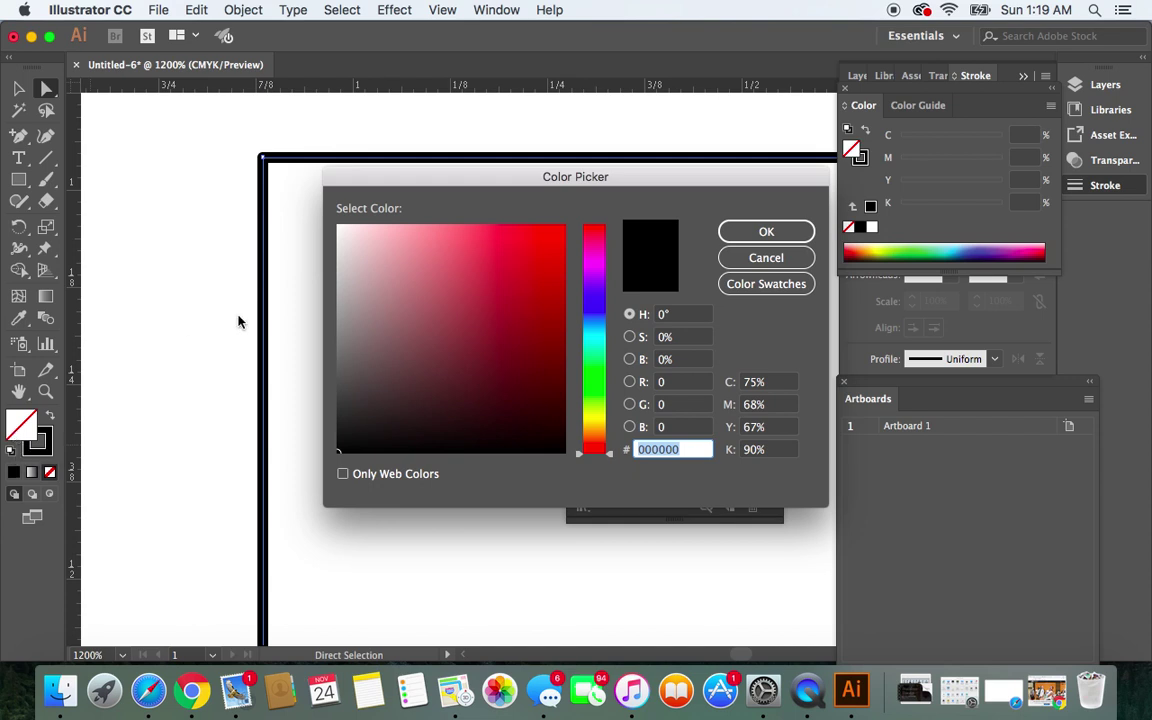
click(344, 280)
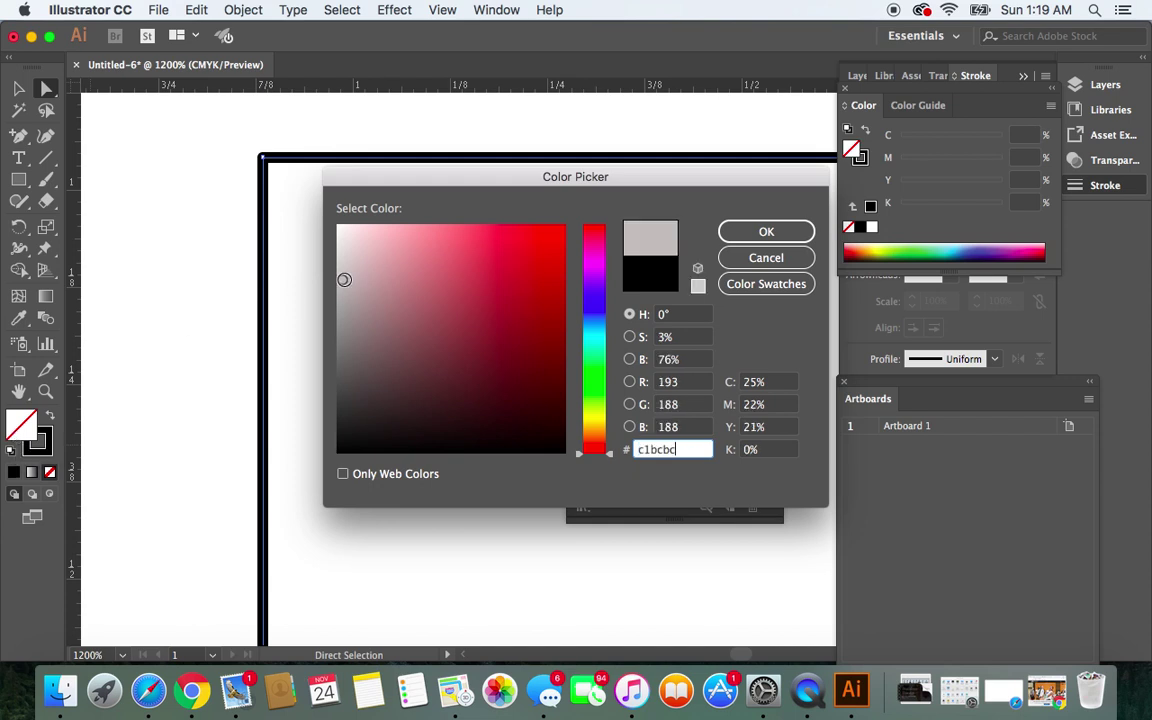
click(342, 288)
click(340, 291)
click(340, 296)
click(341, 263)
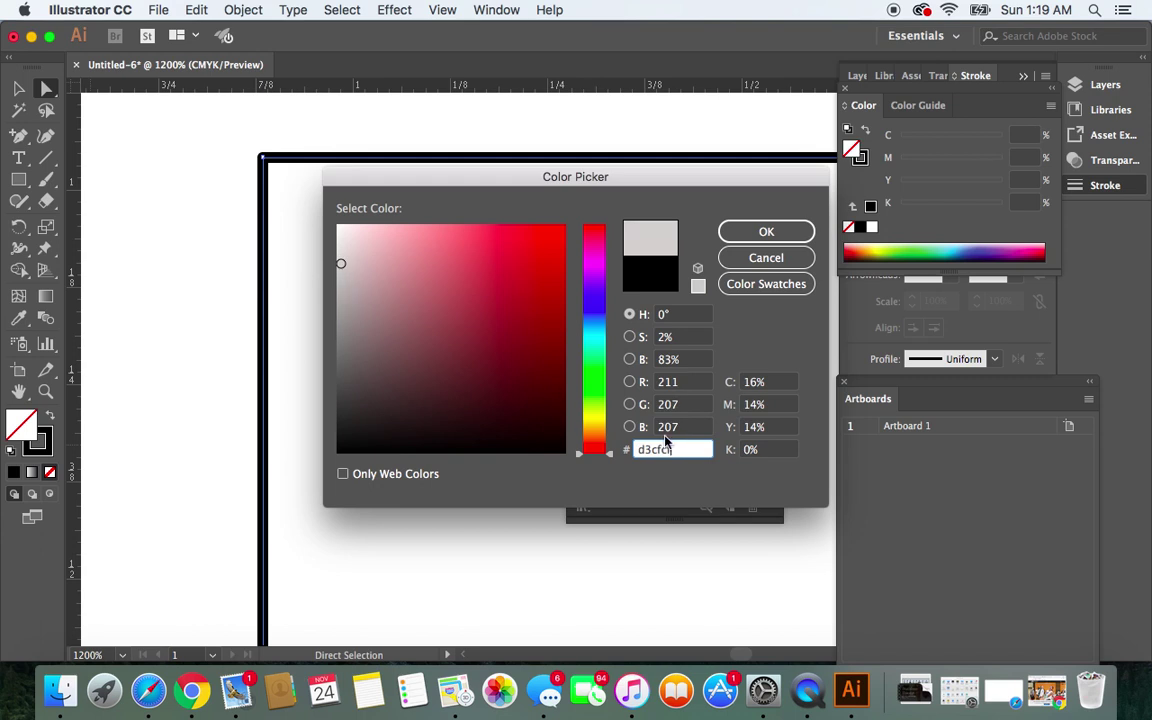
drag(694, 449, 634, 450)
text(cccccc)
click(782, 238)
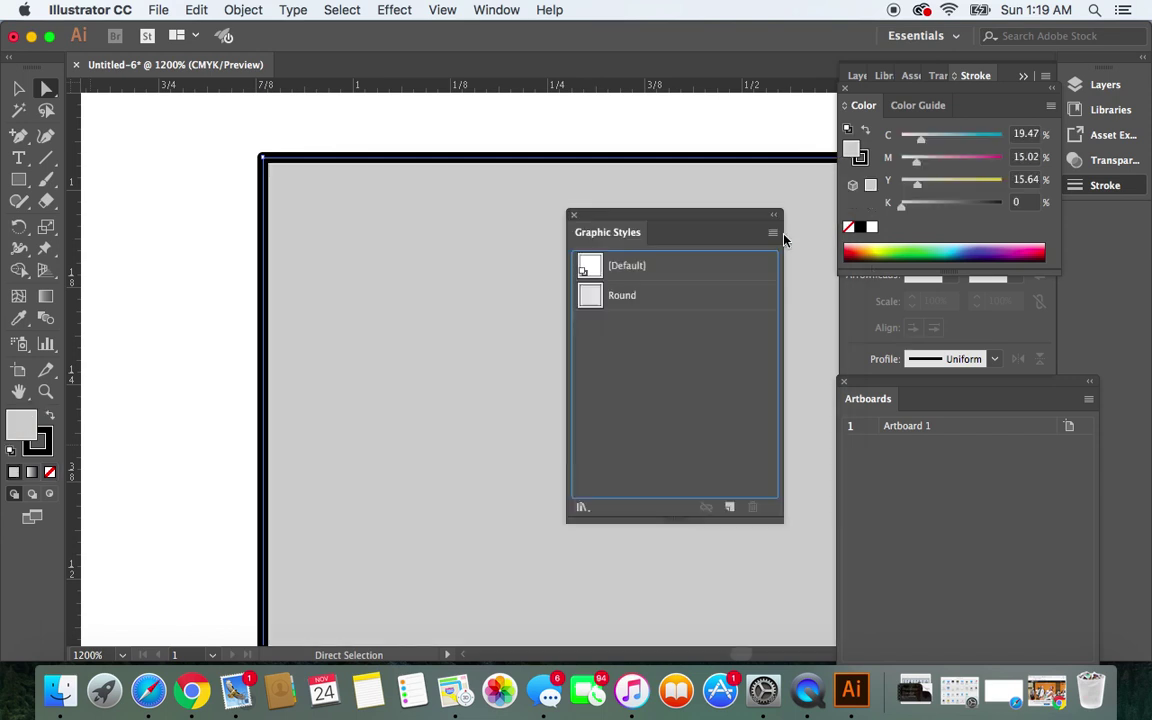
Save the gray-filled square's appearance as a new graphic style named "Gray"
click(17, 90)
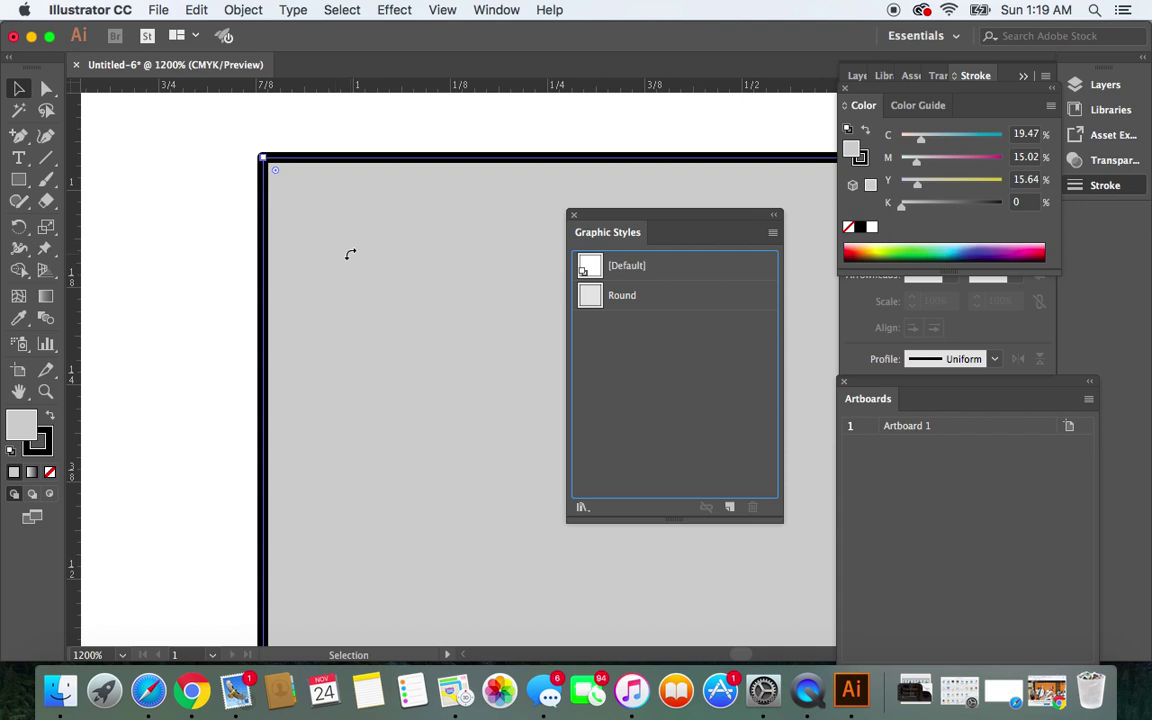
click(46, 89)
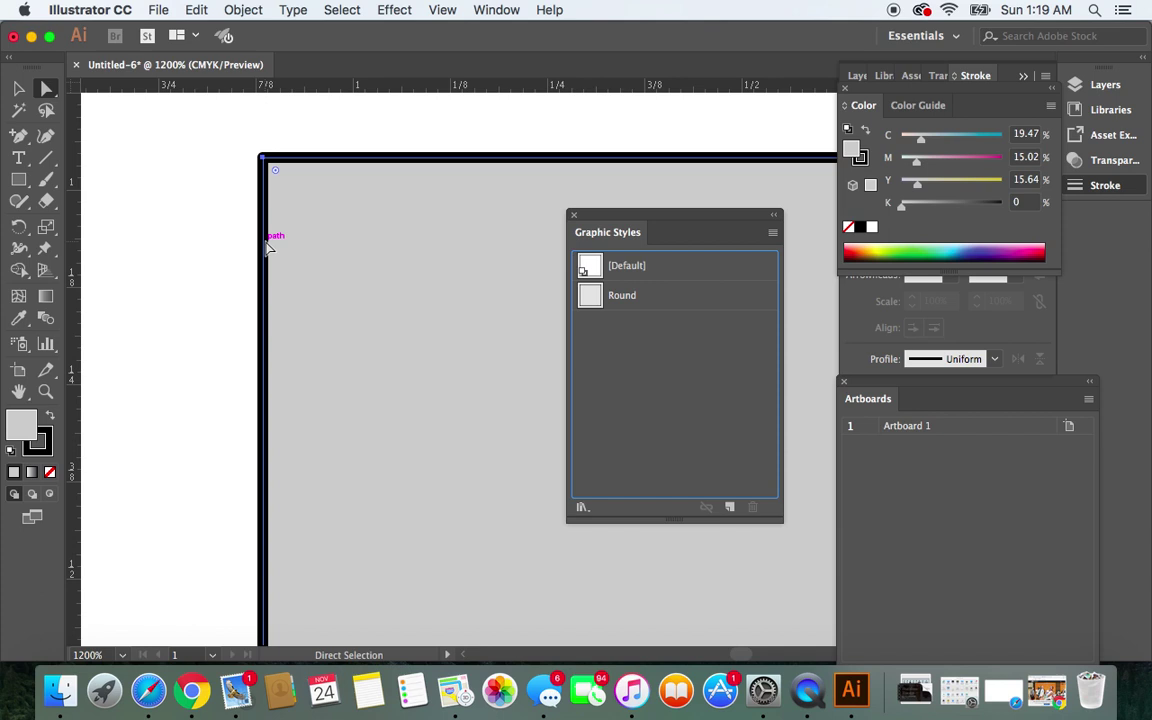
click(772, 233)
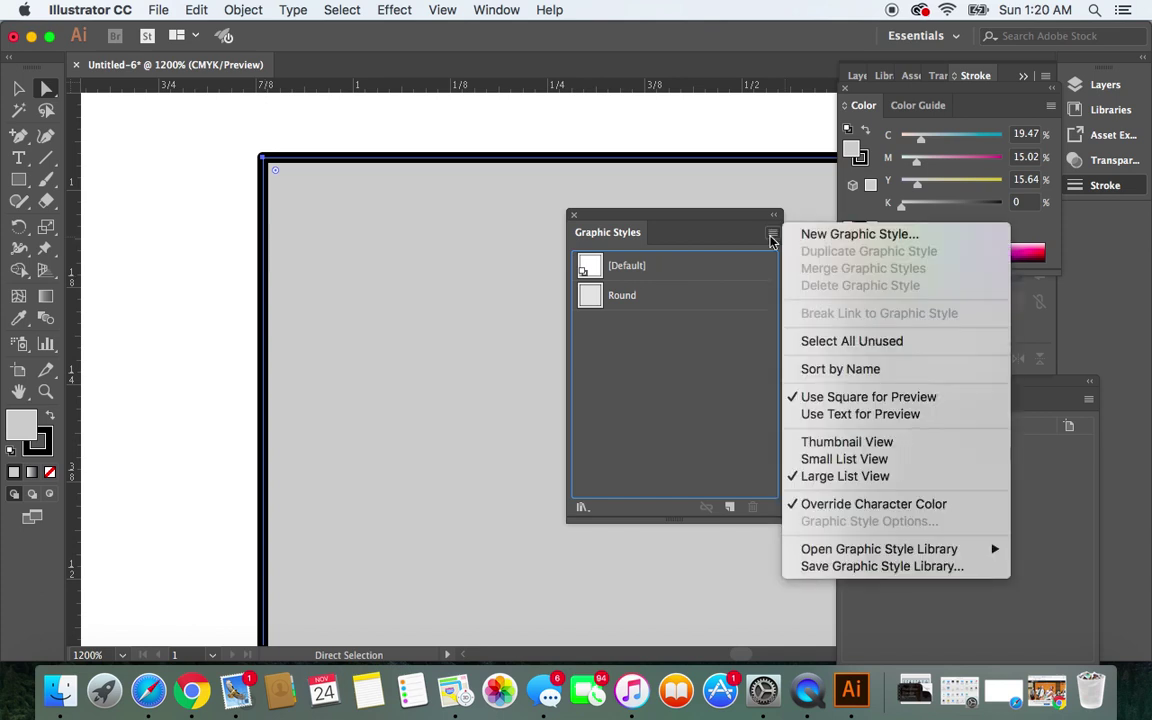
click(829, 236)
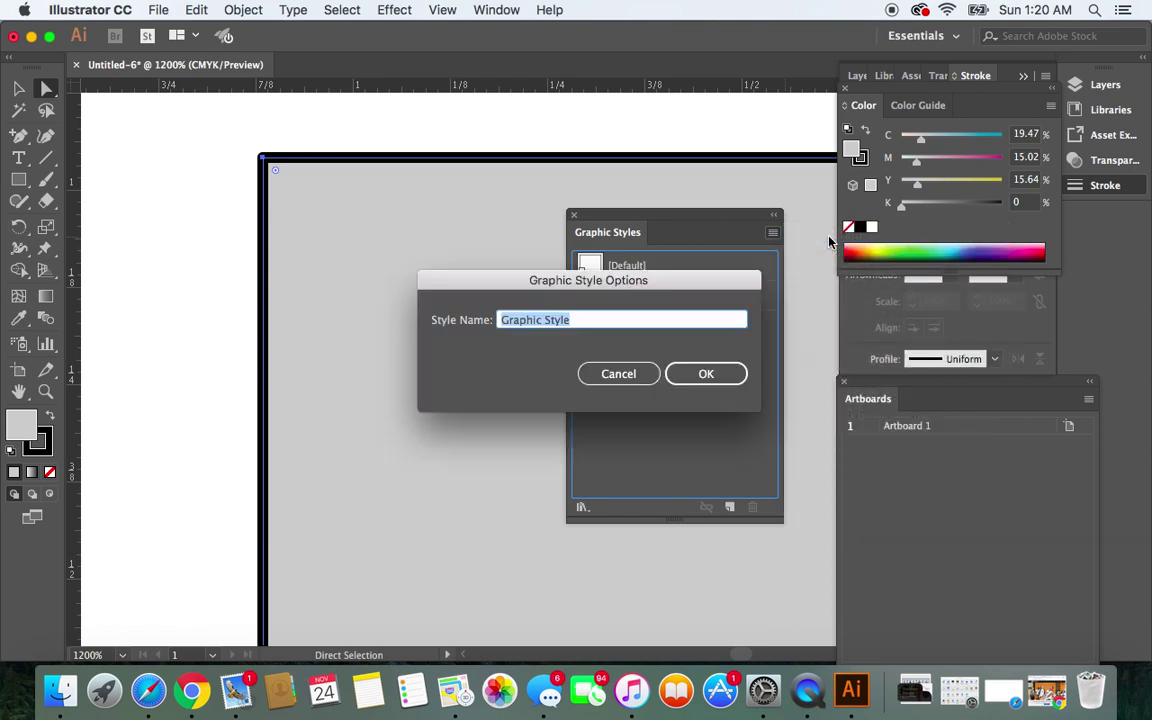
text(C)
text(ray)
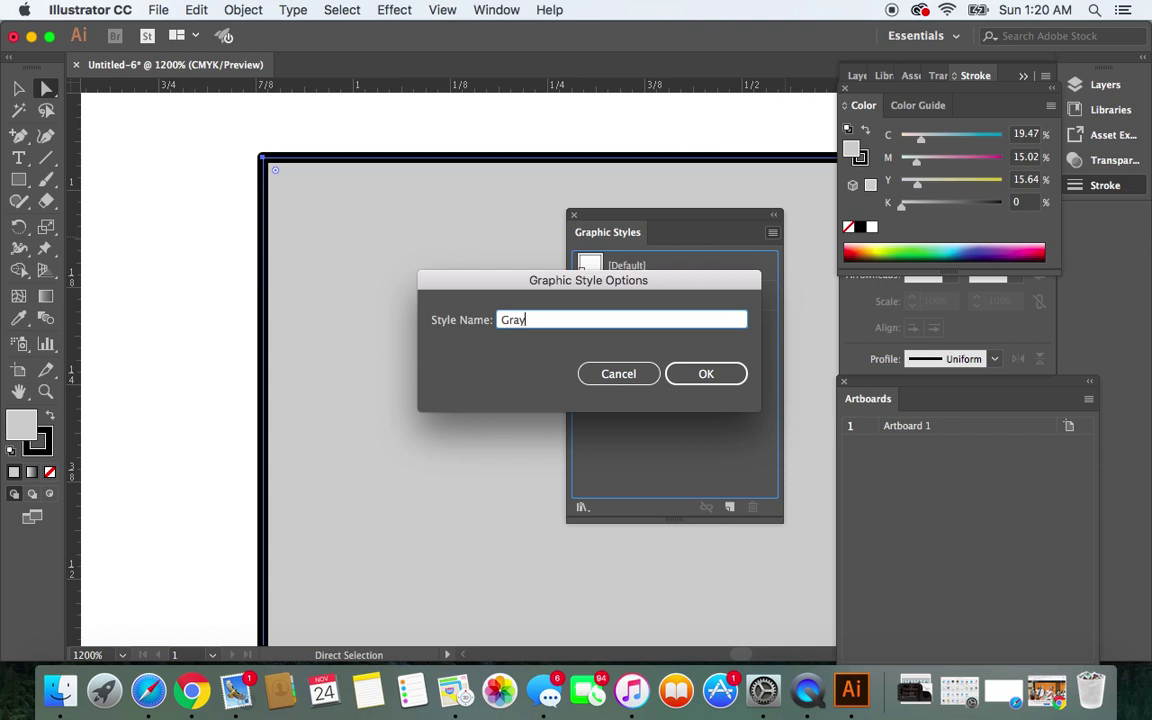
click(738, 374)
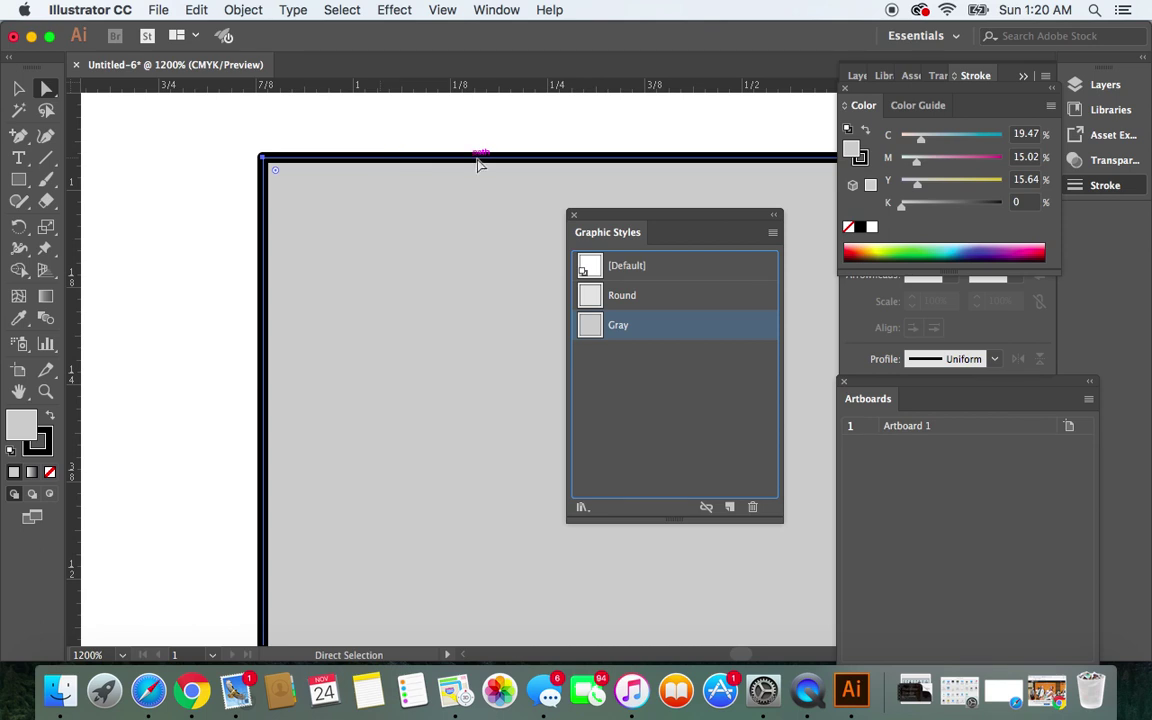
Bring the Stroke panel back into view in front of the Color panel
click(968, 80)
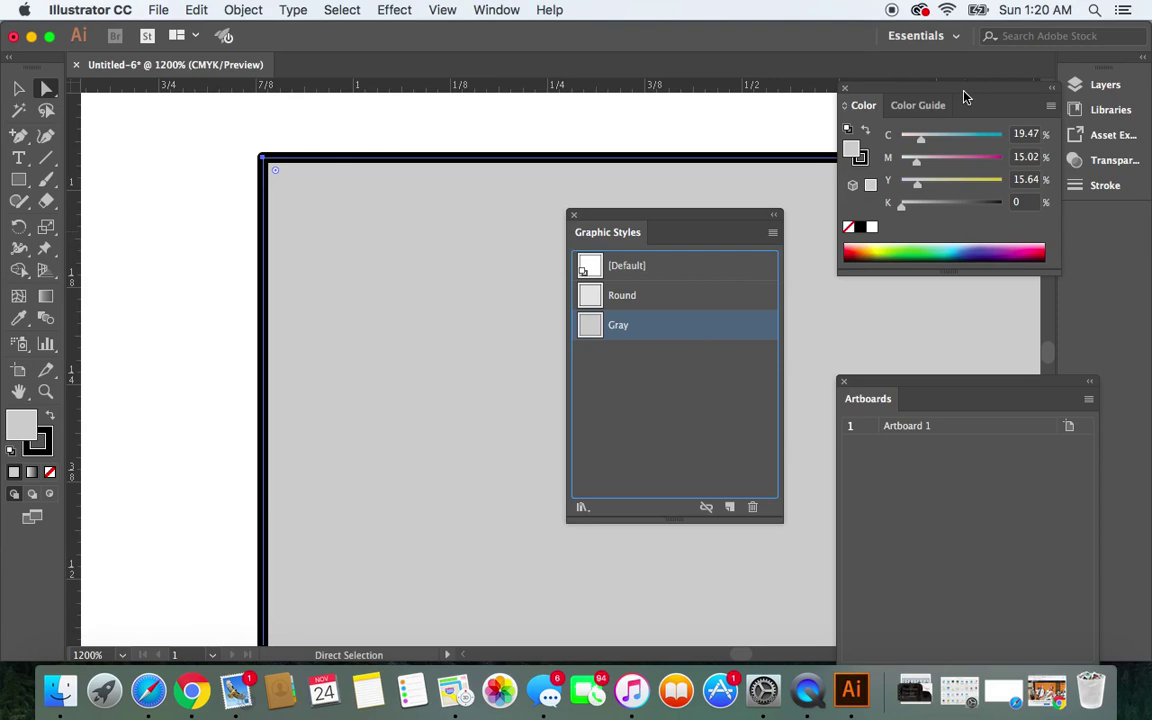
drag(949, 383, 950, 385)
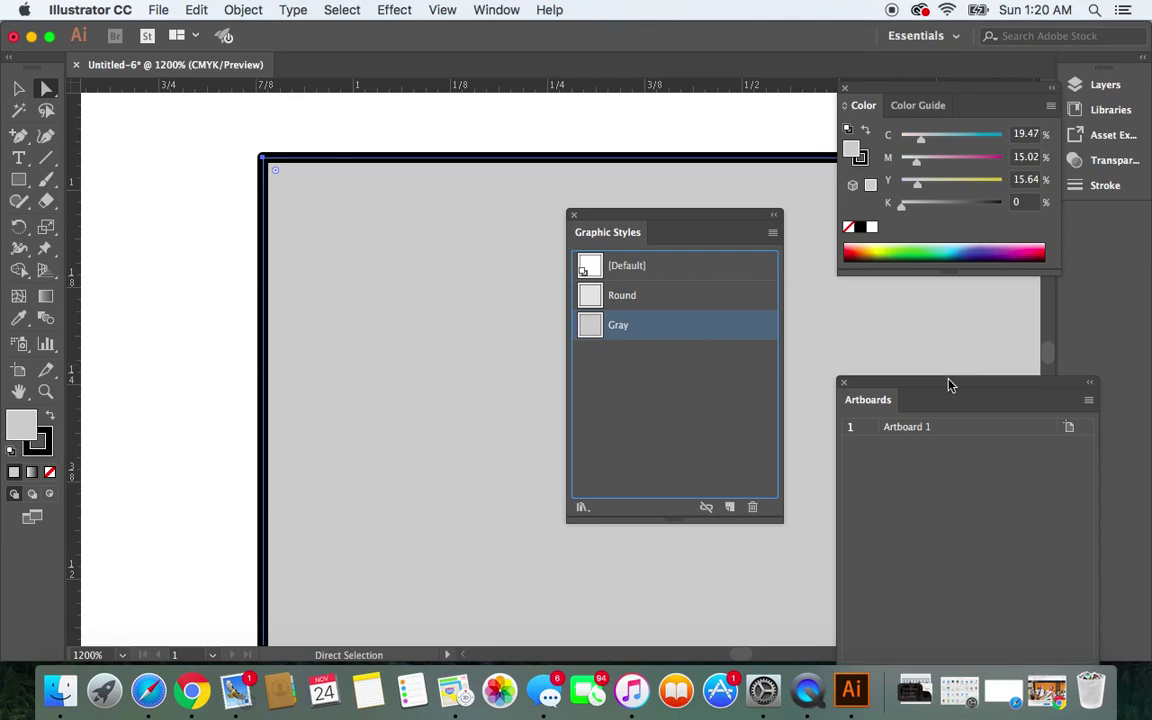
click(475, 10)
scroll(455, 380, down, 10)
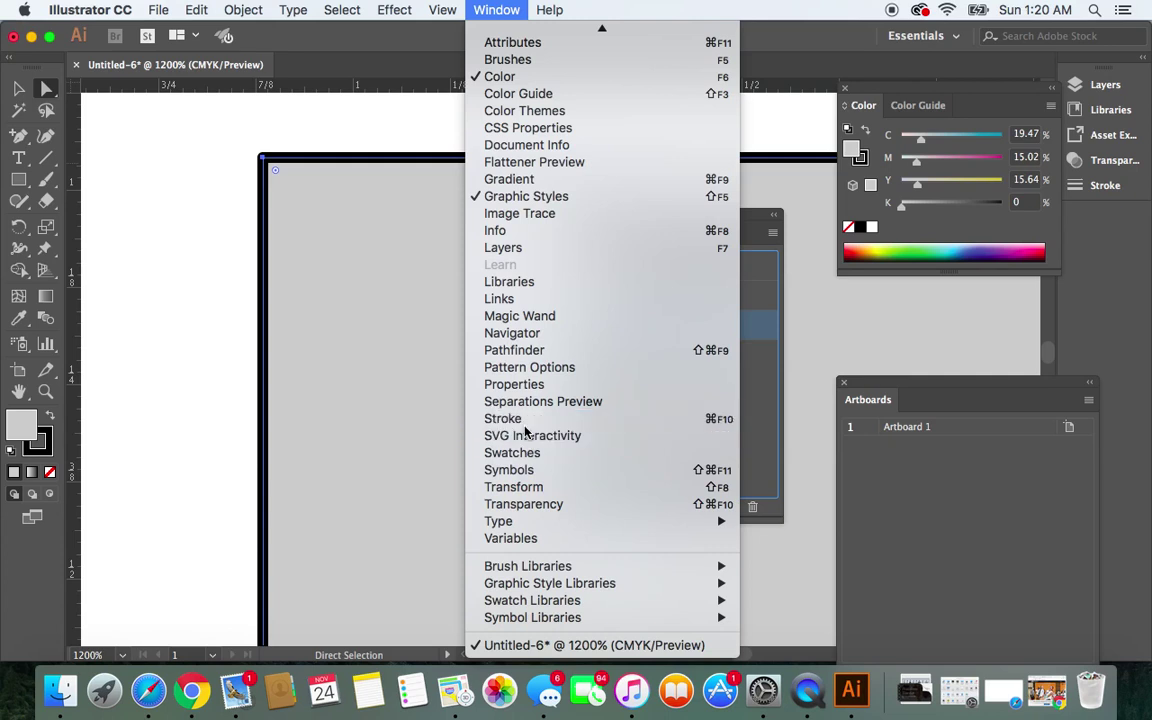
click(527, 419)
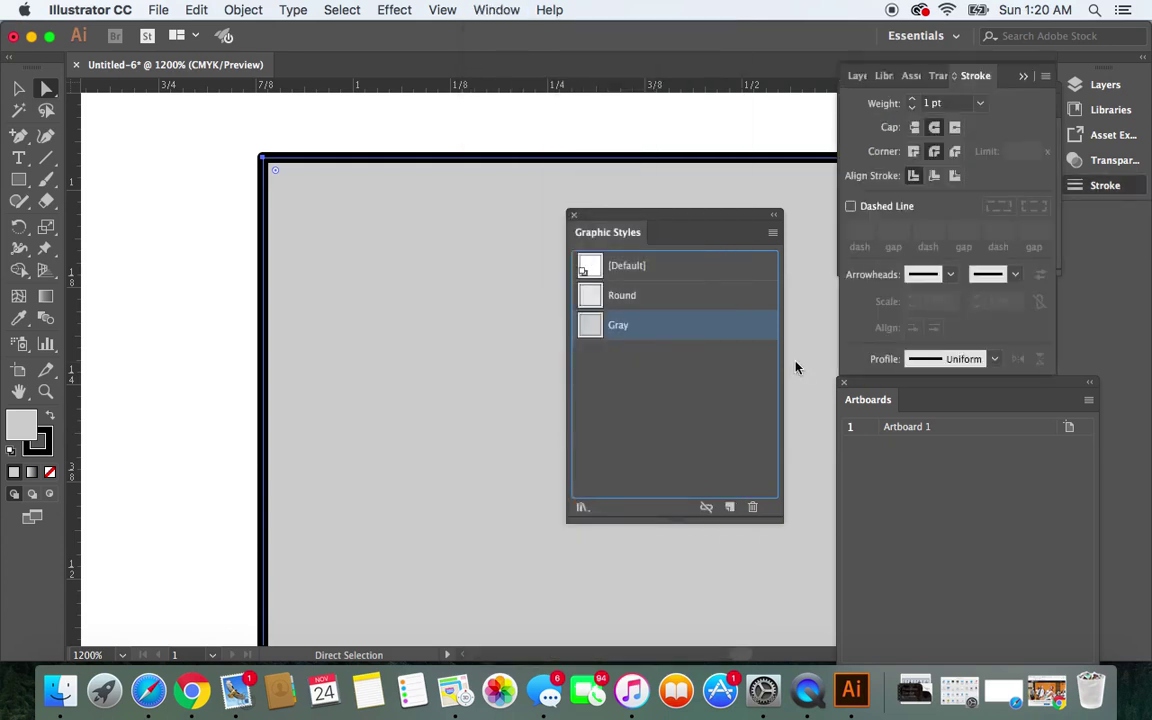
Make the square's stroke a dashed line with a 2 pt dash and a 2 pt gap
click(850, 207)
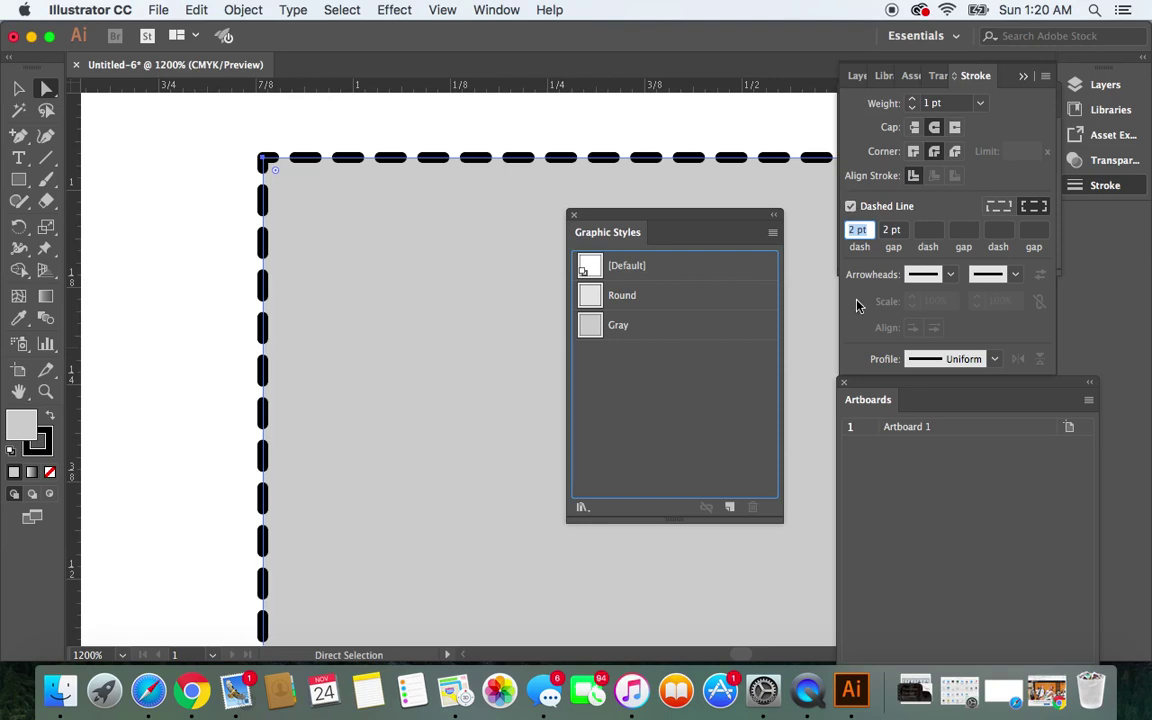
click(866, 232)
click(868, 232)
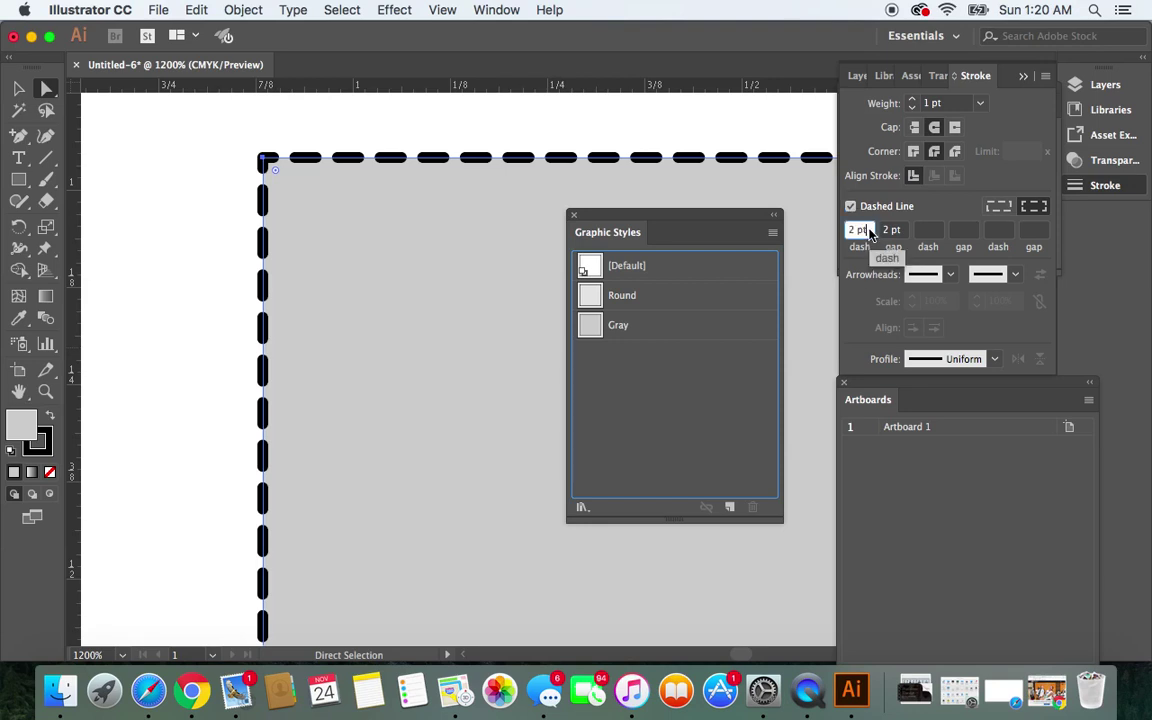
drag(870, 232, 850, 231)
text(2)
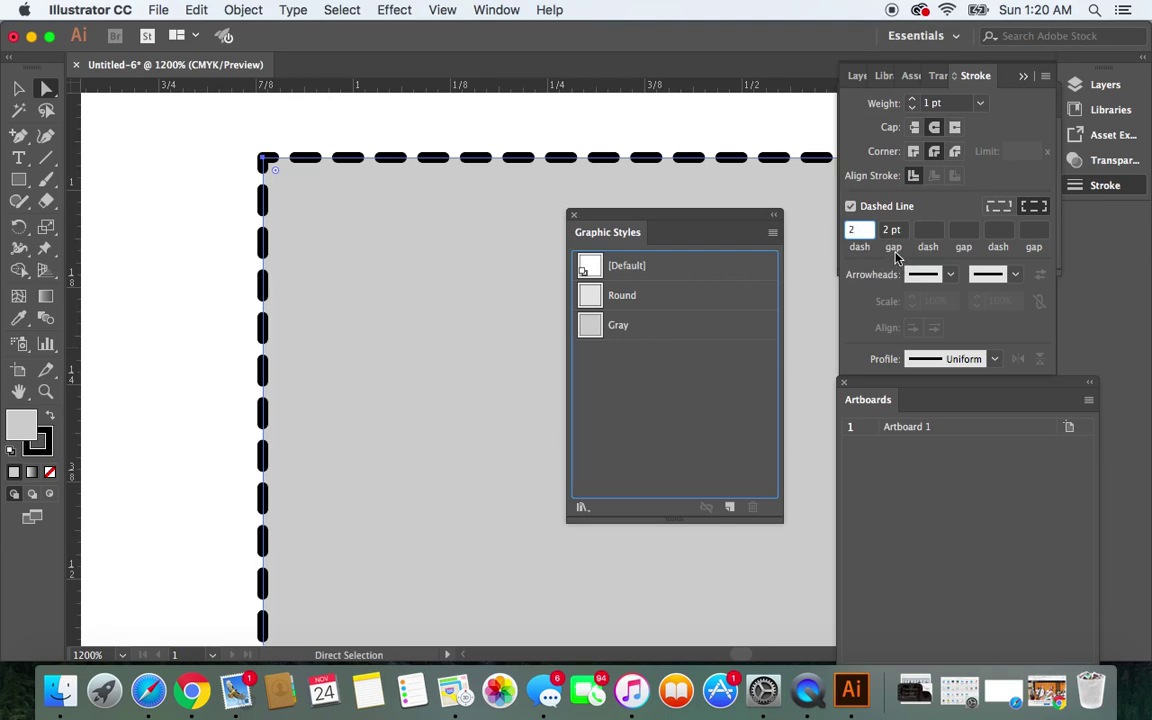
click(892, 230)
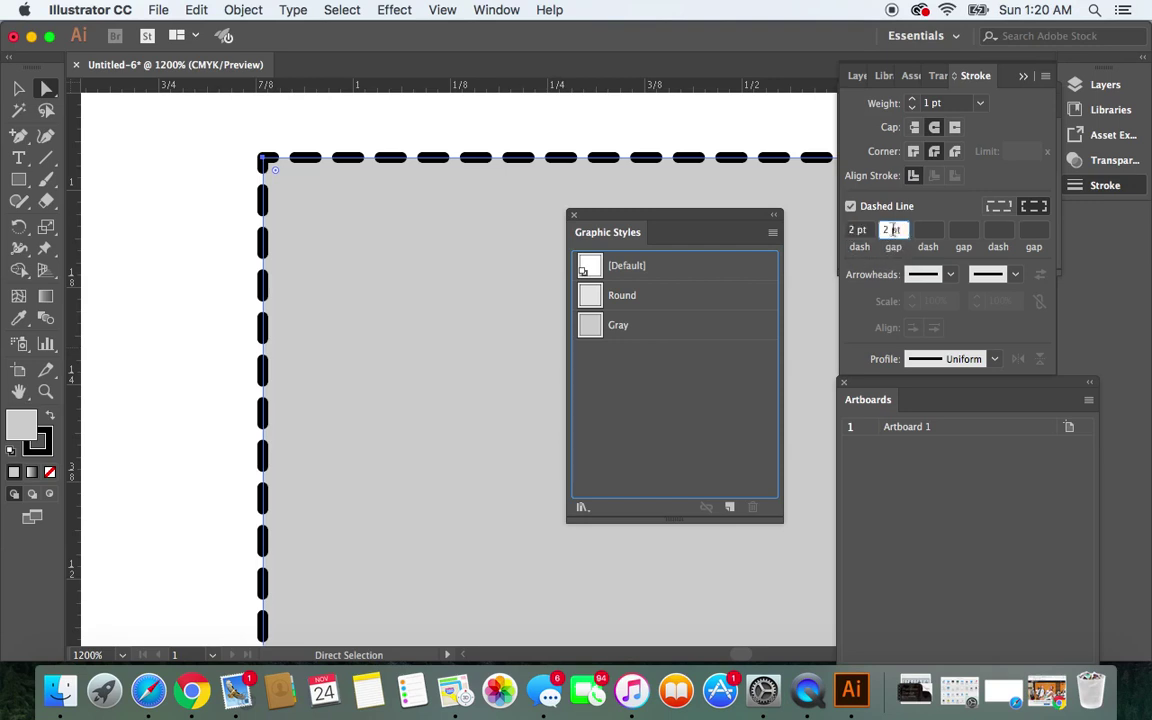
drag(892, 230, 880, 231)
text(2)
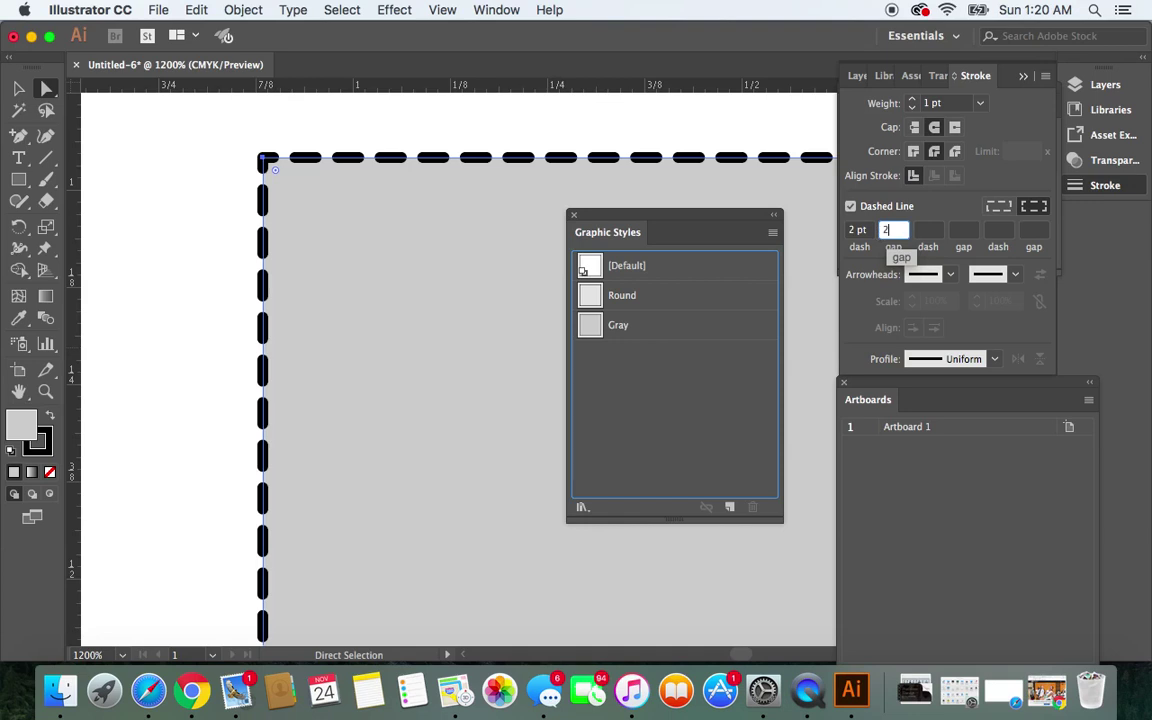
key(Return)
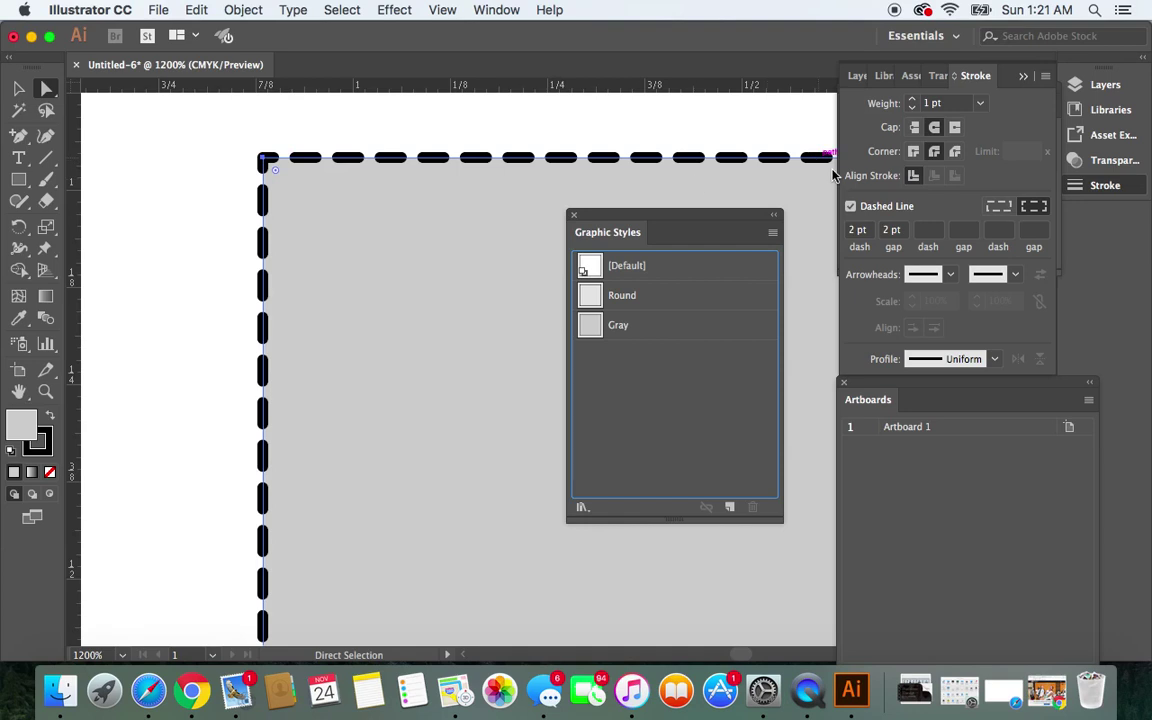
Compare exact dashes with corner-aligned dashes, keep them aligned to the corners, and set the square's stroke weight to 0.25 pt
click(995, 207)
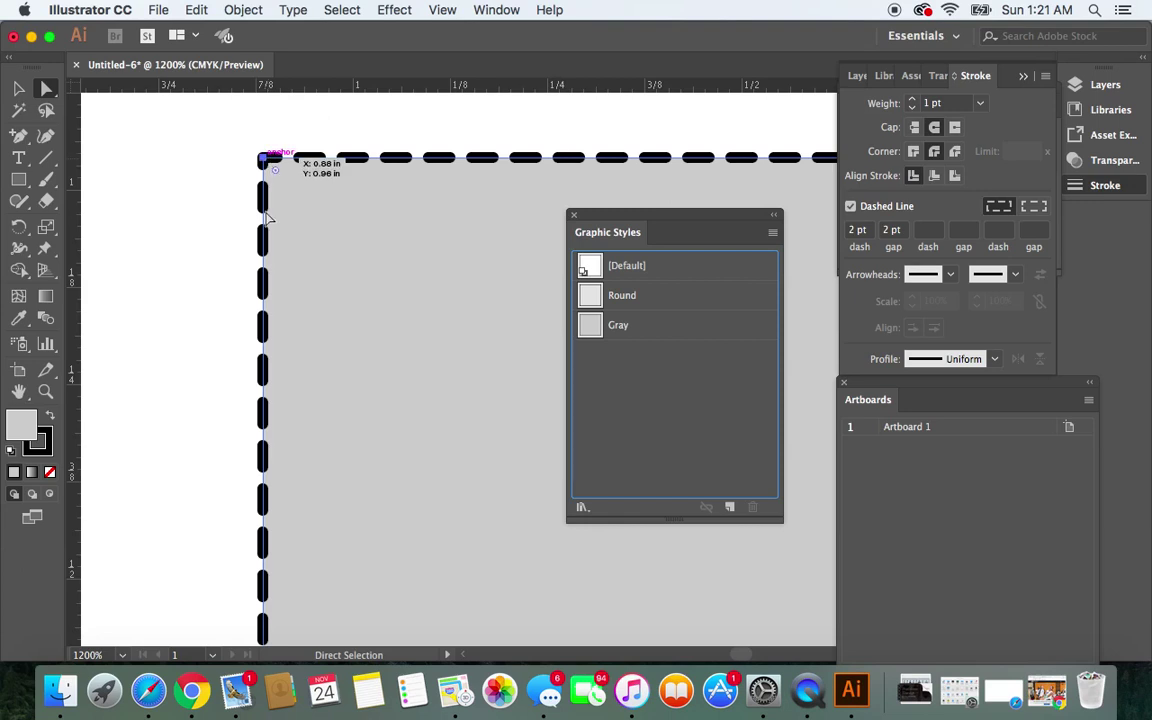
click(1034, 207)
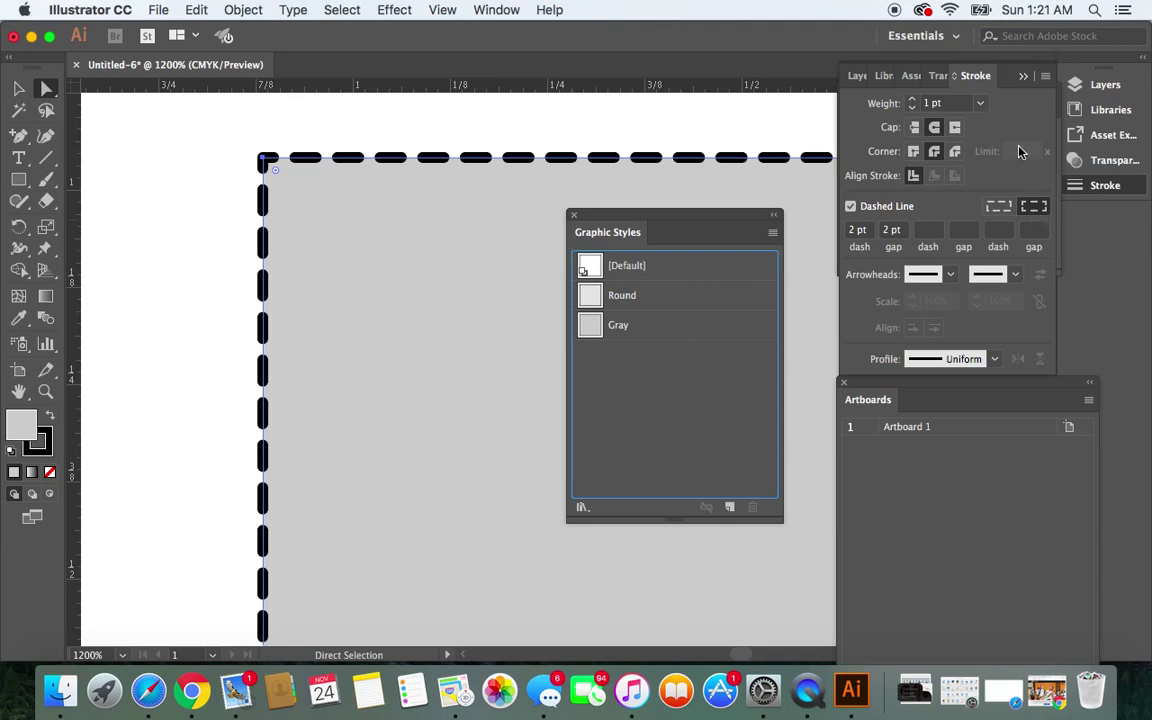
click(981, 104)
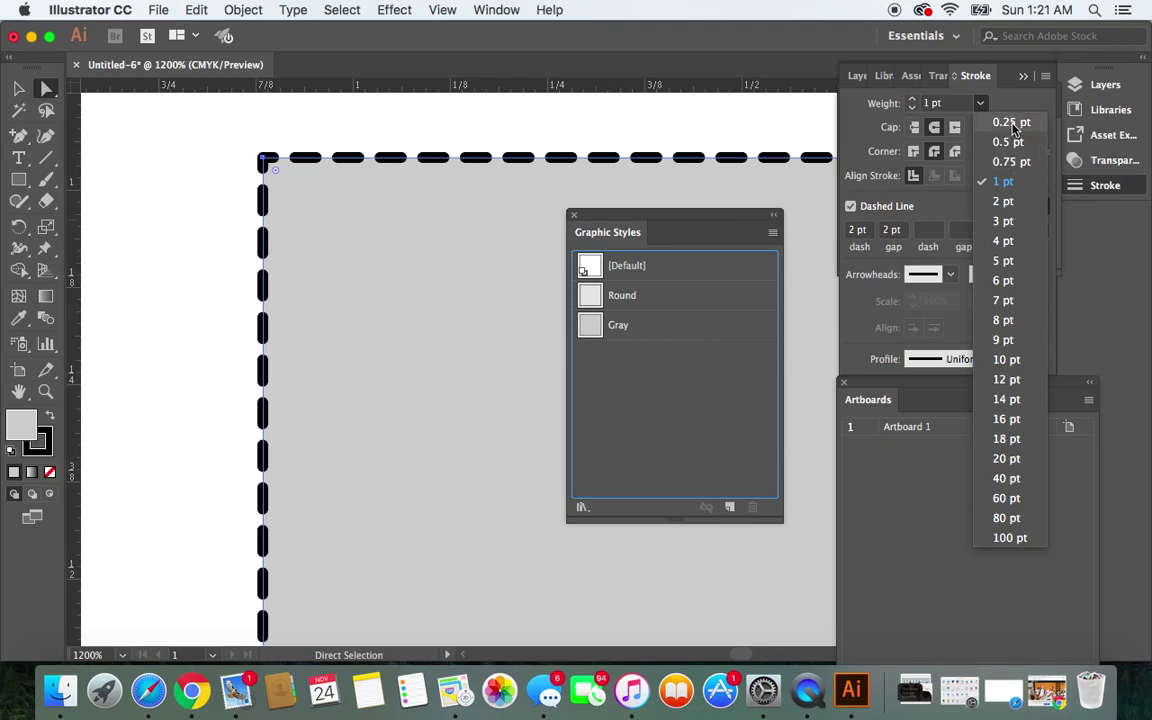
click(1011, 122)
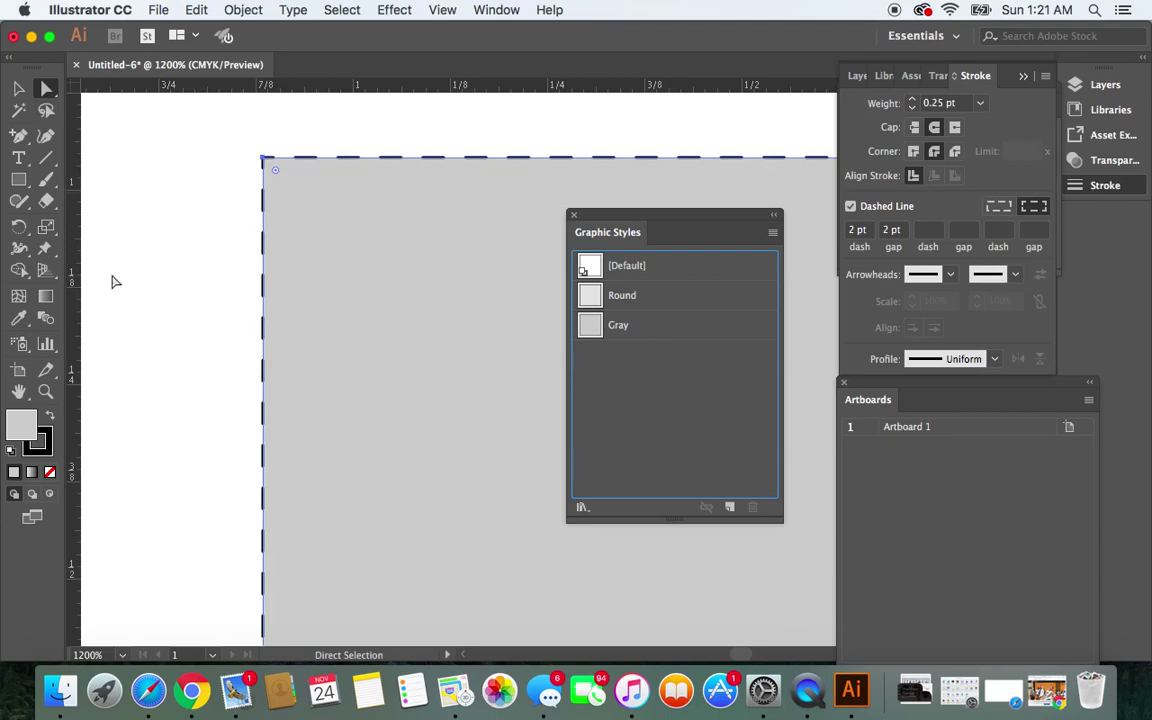
click(139, 324)
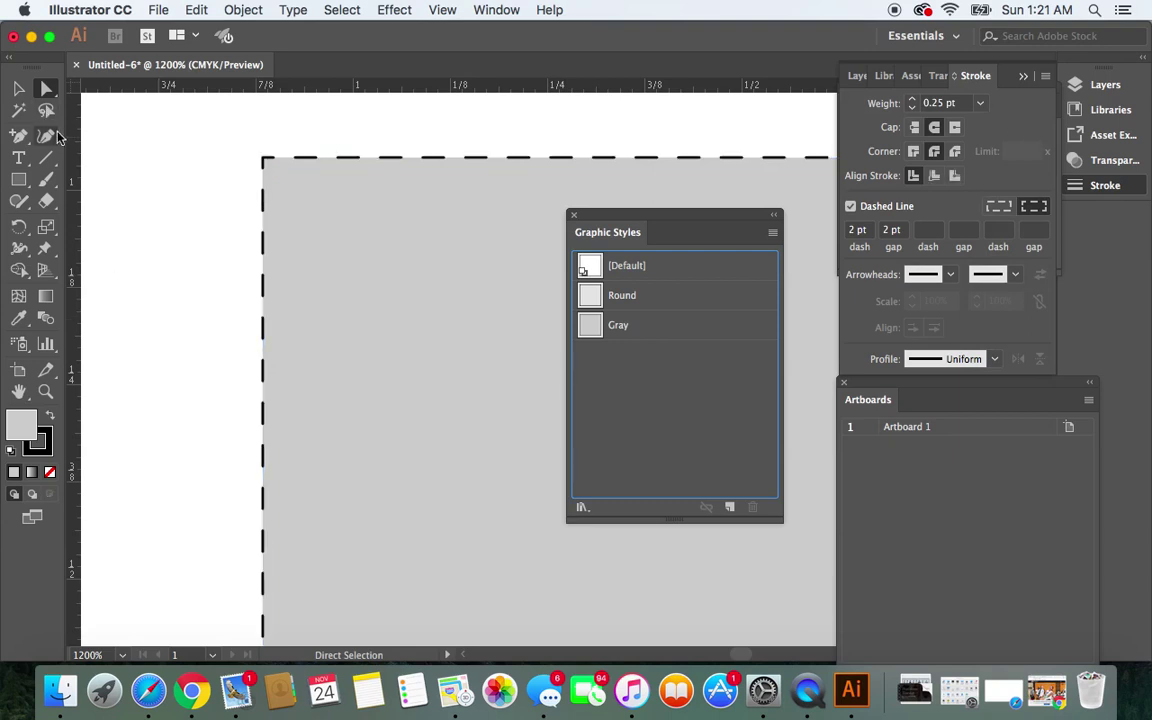
Select the dashed square and save its appearance as a new graphic style named "Stitches"
drag(205, 128, 422, 406)
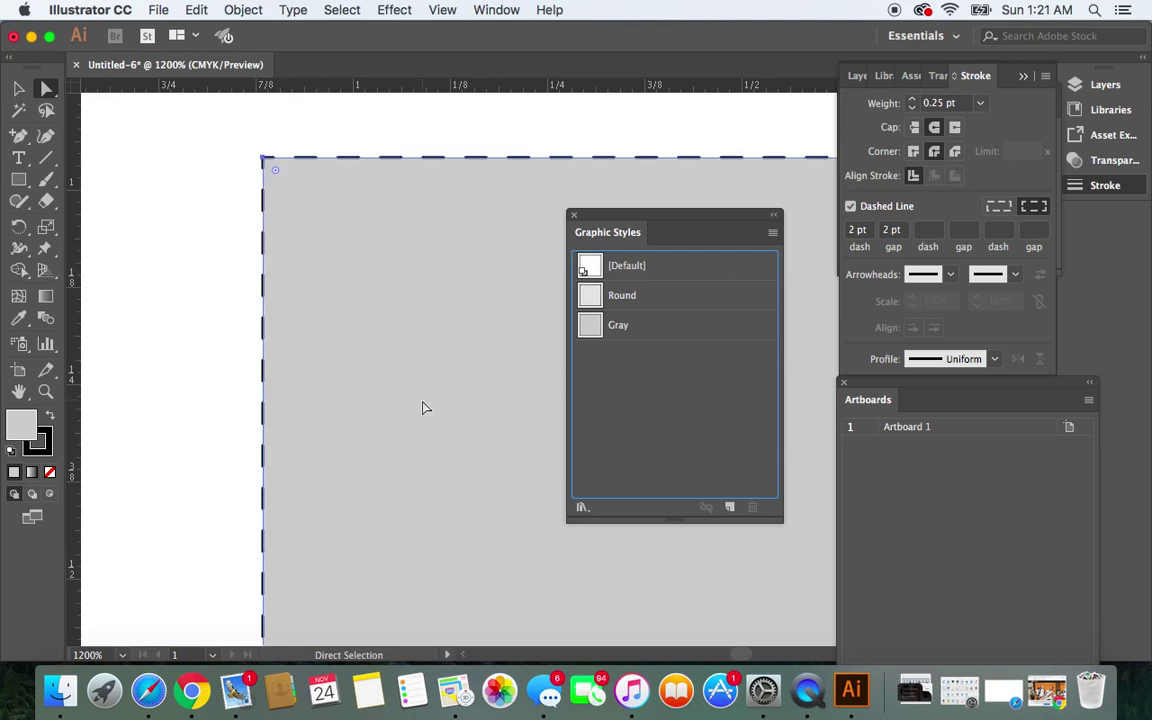
click(772, 233)
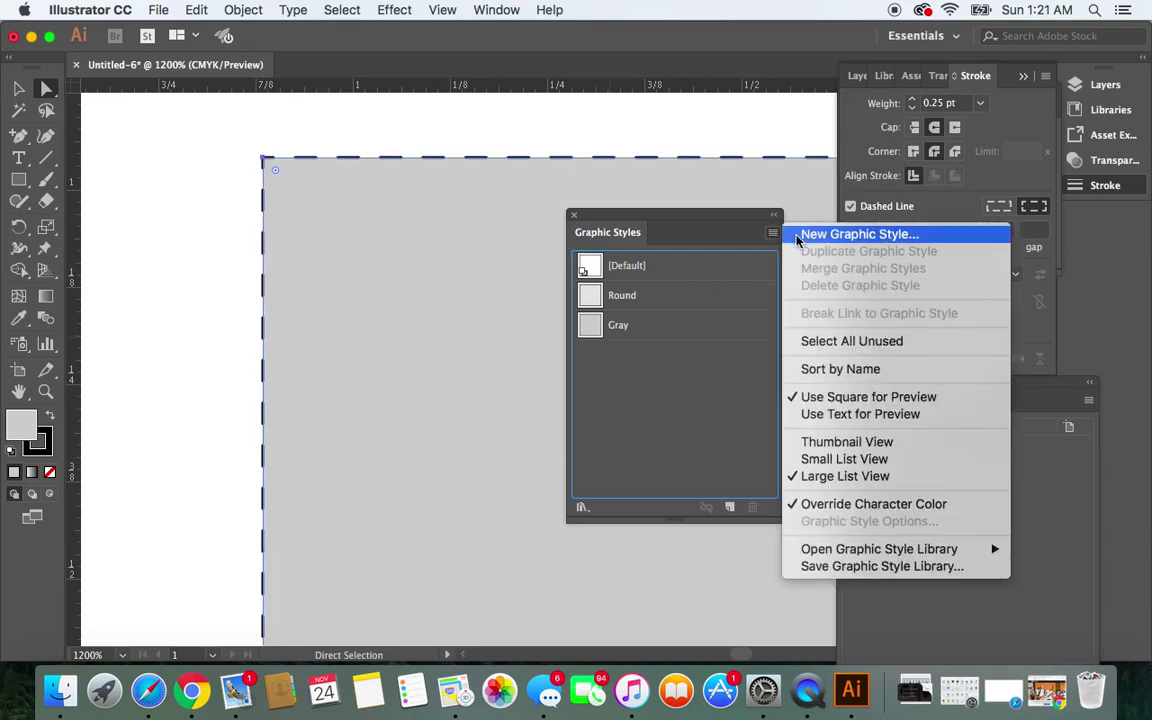
click(797, 234)
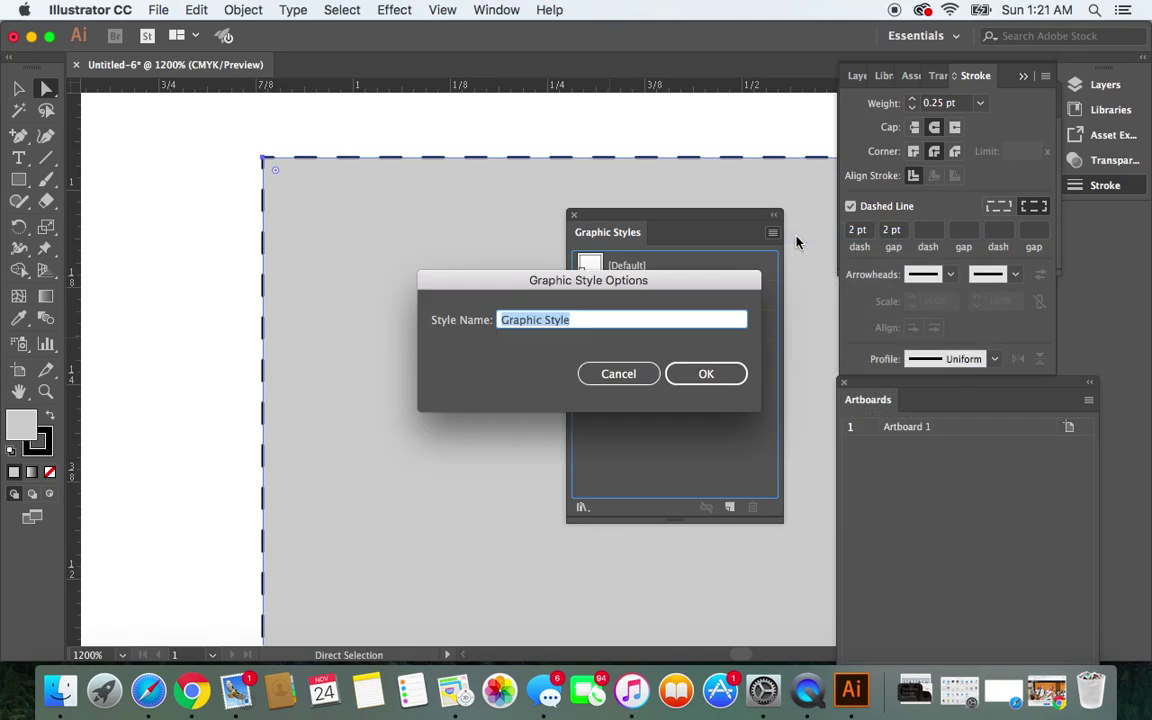
text(St)
text(itc)
key(BackSpace)
text(ches)
click(706, 375)
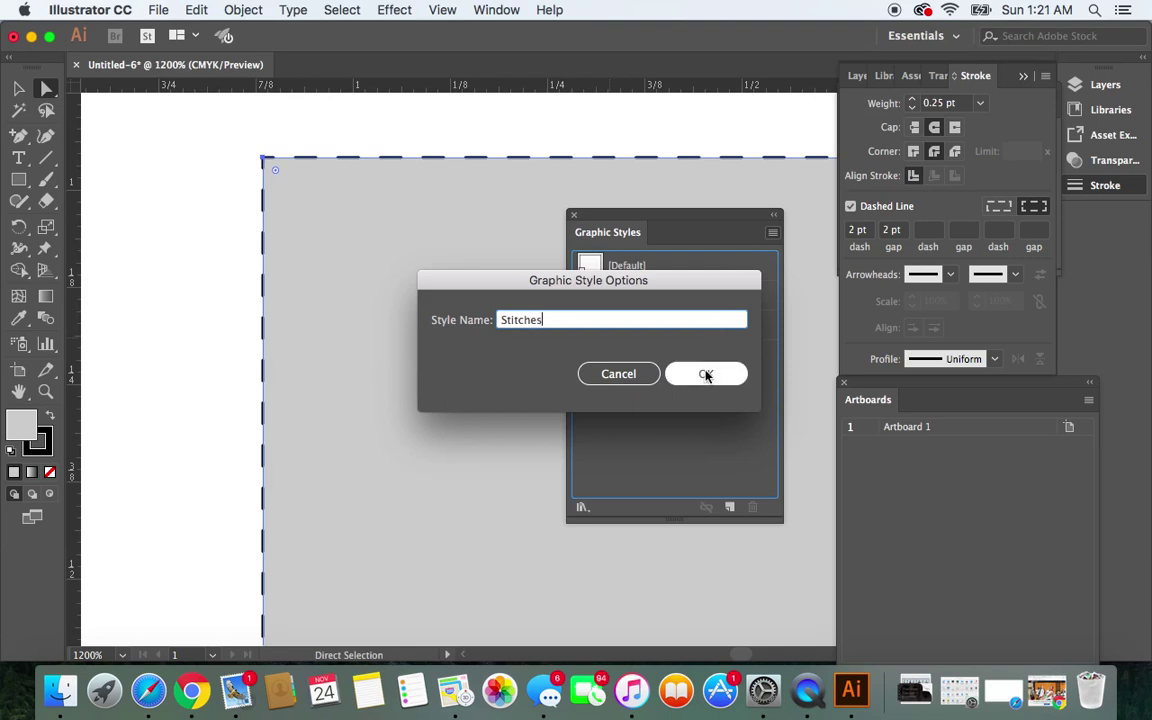
Move the floating Graphic Styles panel off the artwork and group it with the Artboards panel
drag(683, 220, 745, 277)
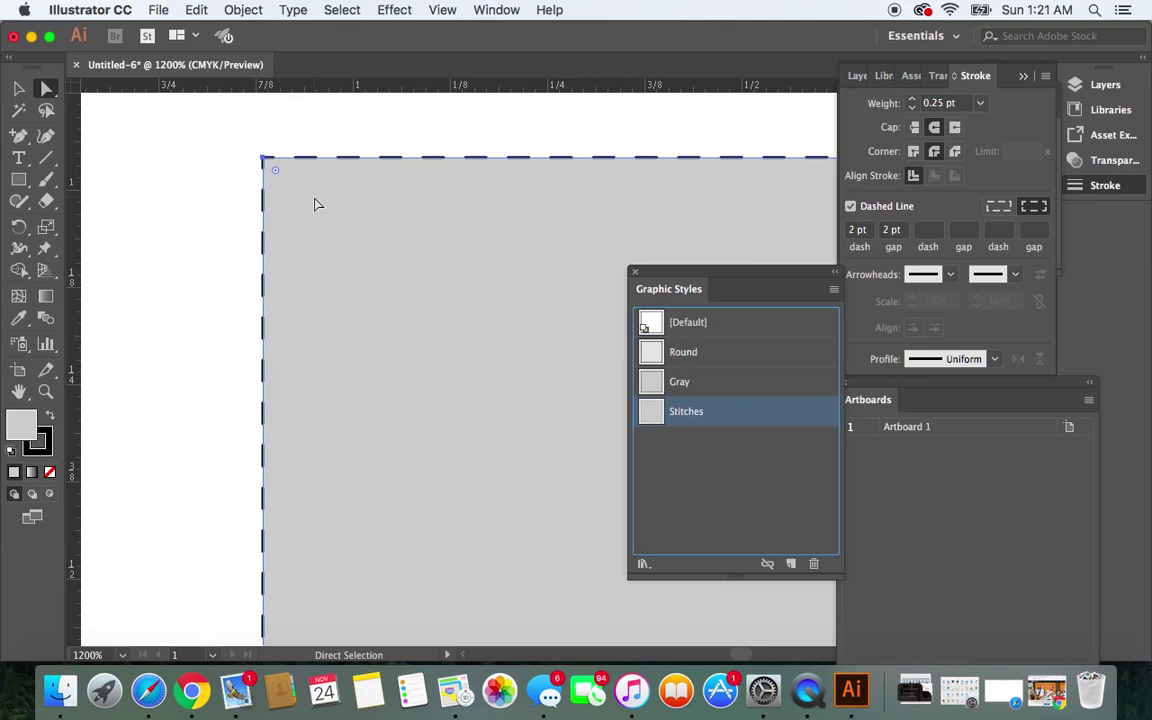
key(super+minus)
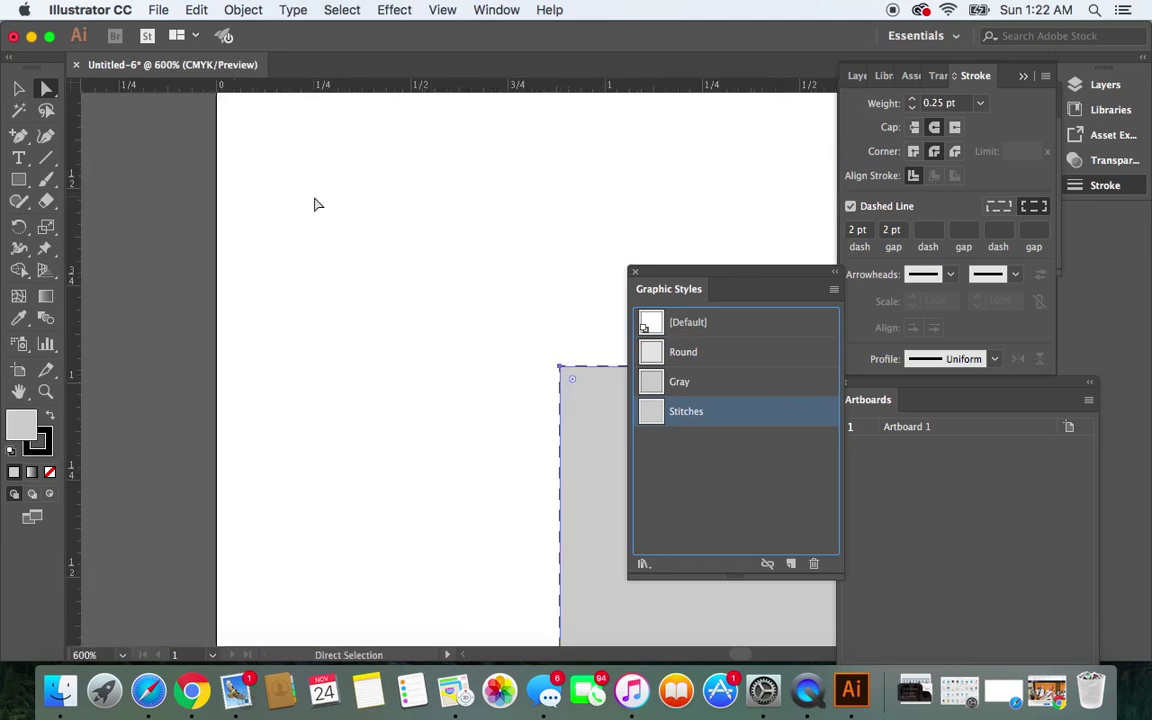
key(super+minus)
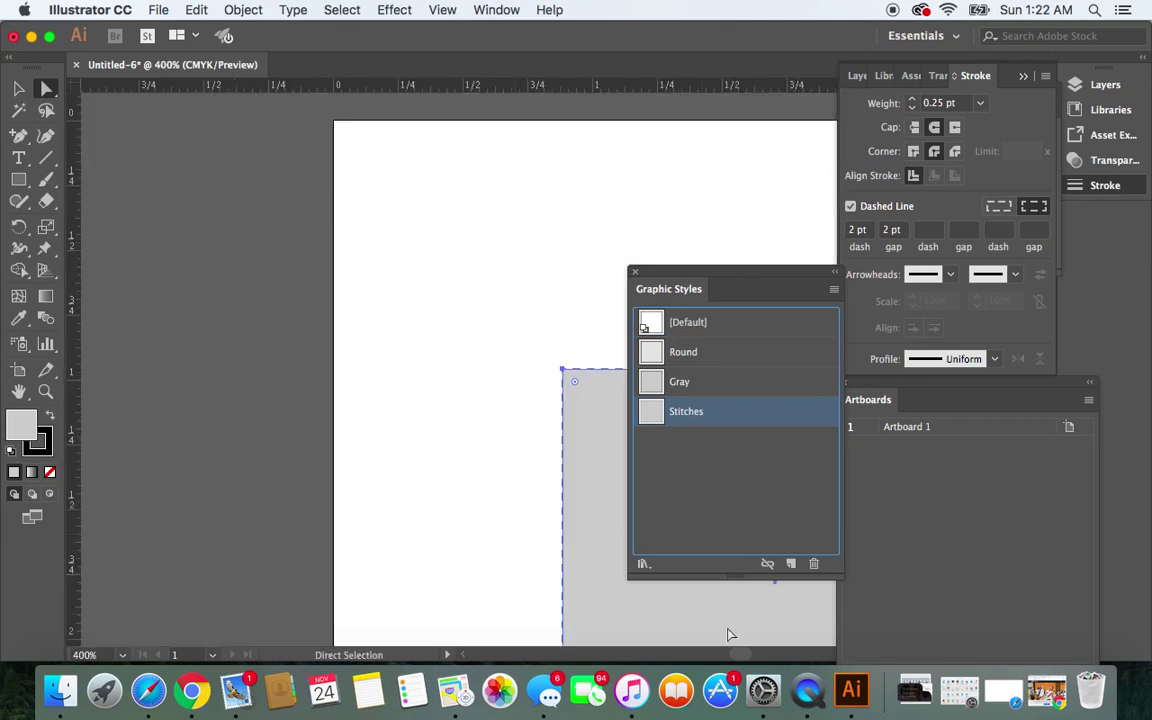
scroll(730, 634, right, 10)
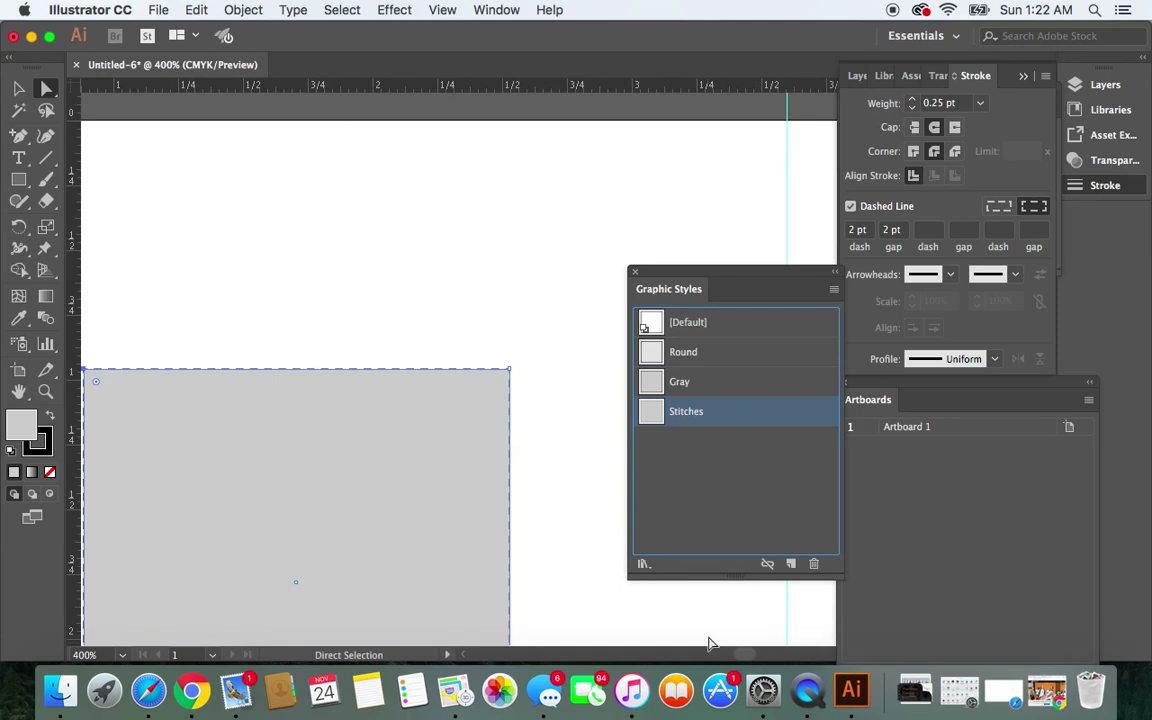
key(super+minus)
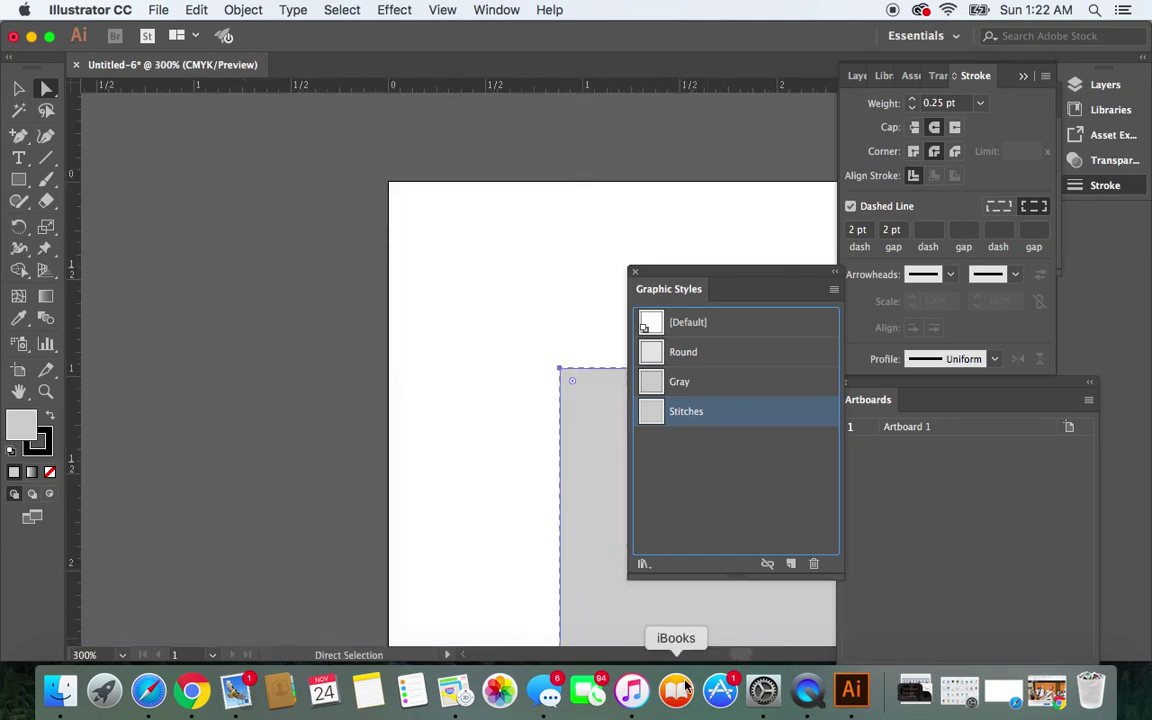
scroll(735, 660, right, 3)
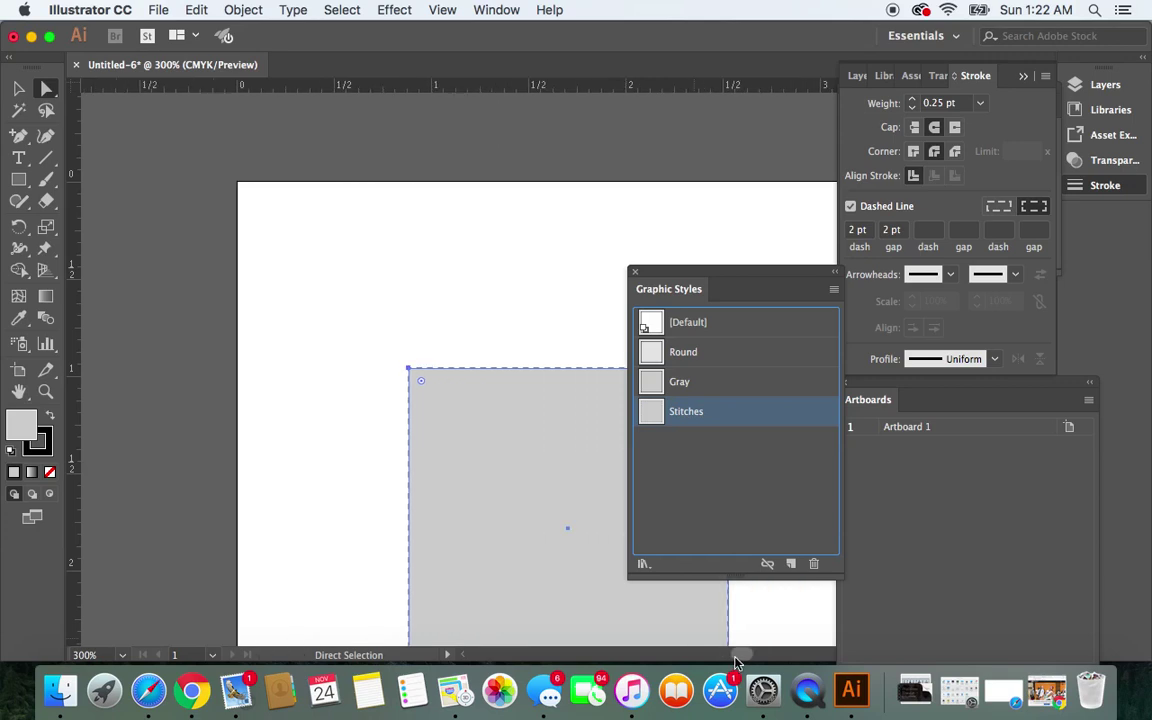
scroll(735, 660, right, 2)
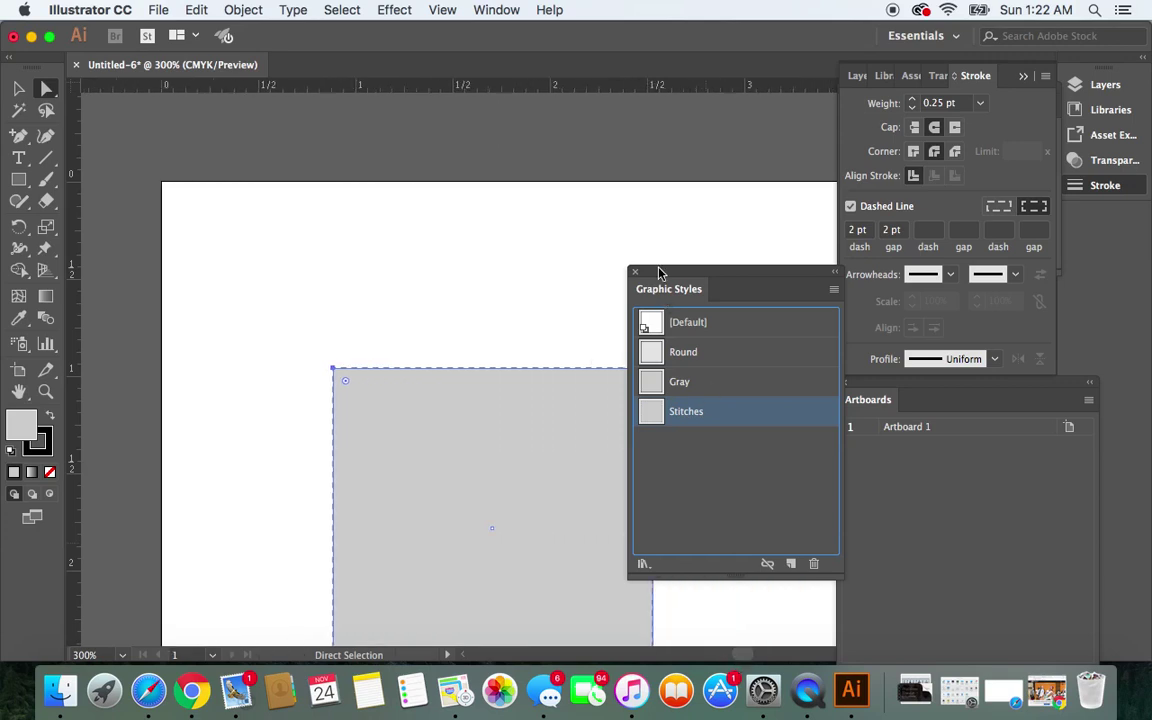
drag(648, 276, 860, 463)
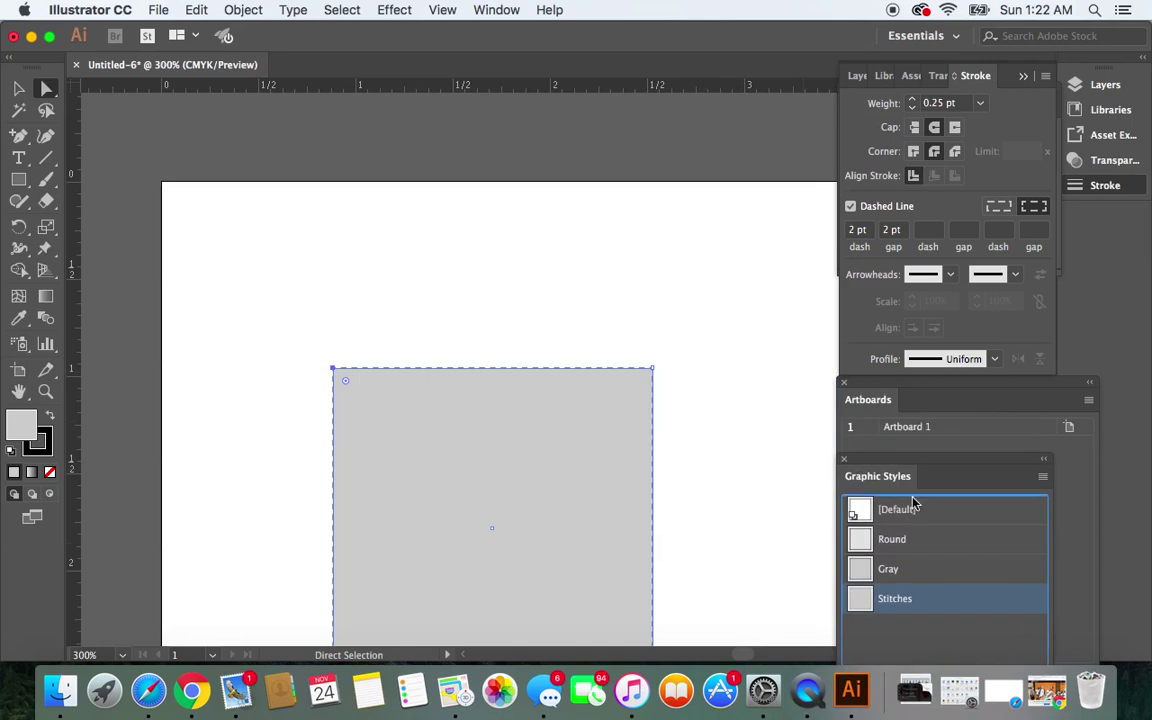
mouse_move(913, 460)
mouse_down()
mouse_move(915, 273)
mouse_move(928, 432)
mouse_move(928, 329)
mouse_move(935, 404)
mouse_up()
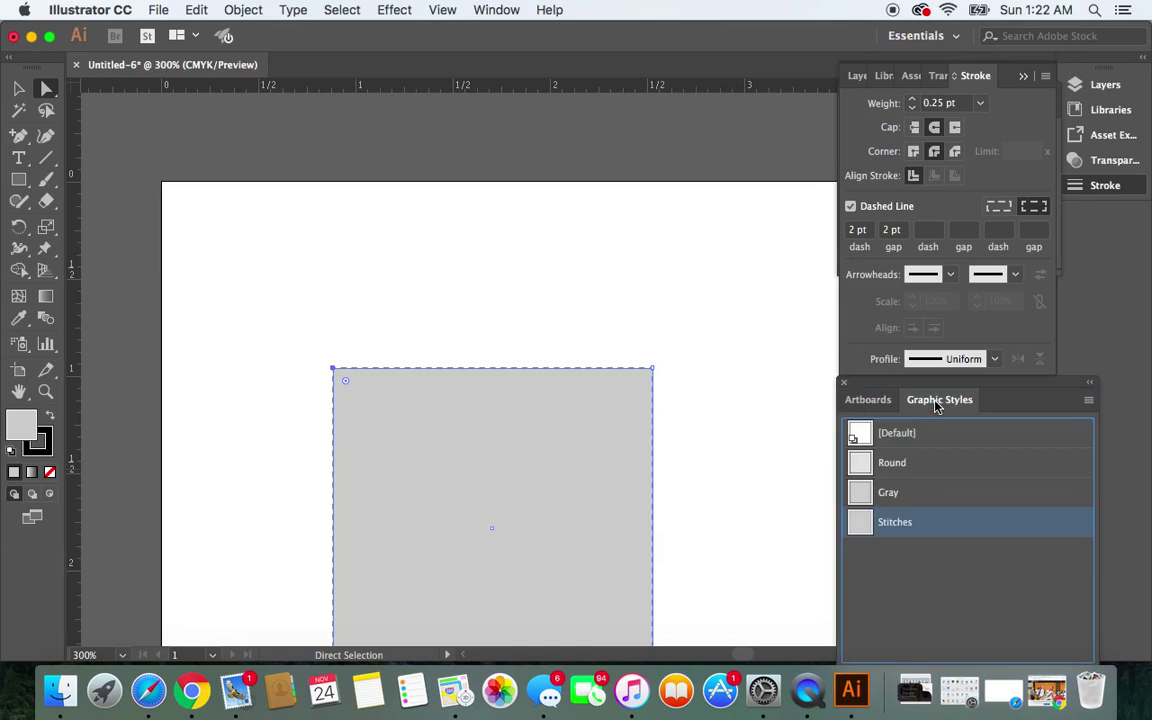
Deselect the square and make the locked template layer below Layer 1 visible
click(761, 159)
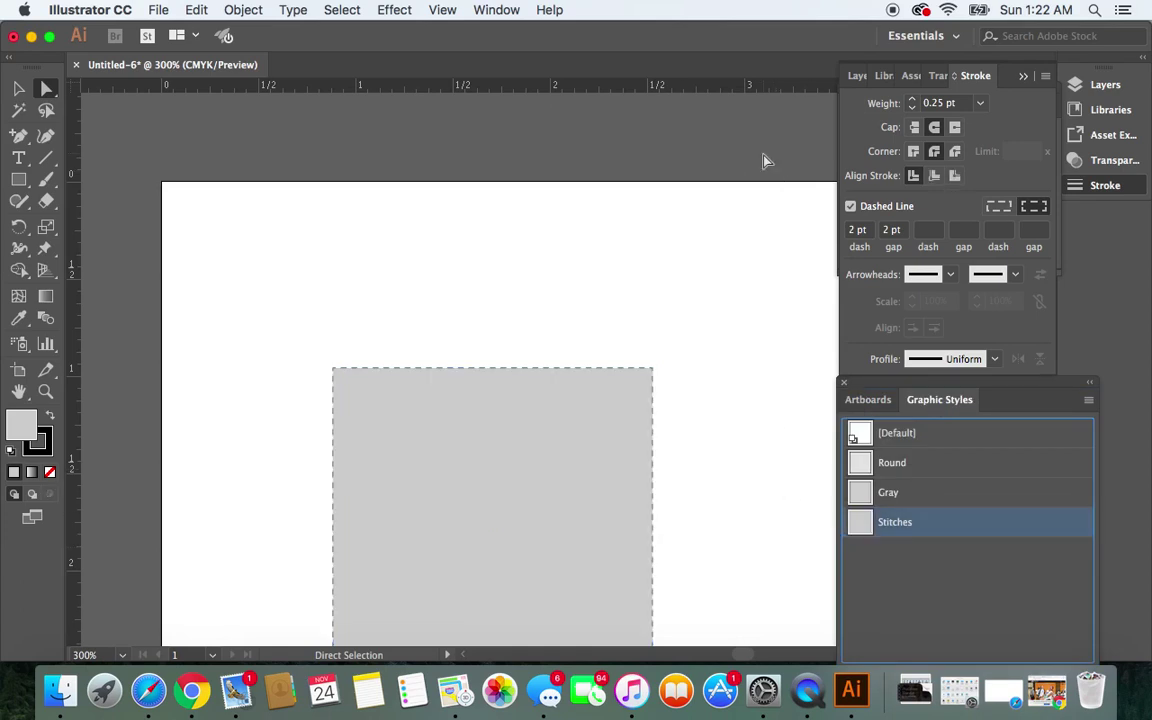
click(858, 77)
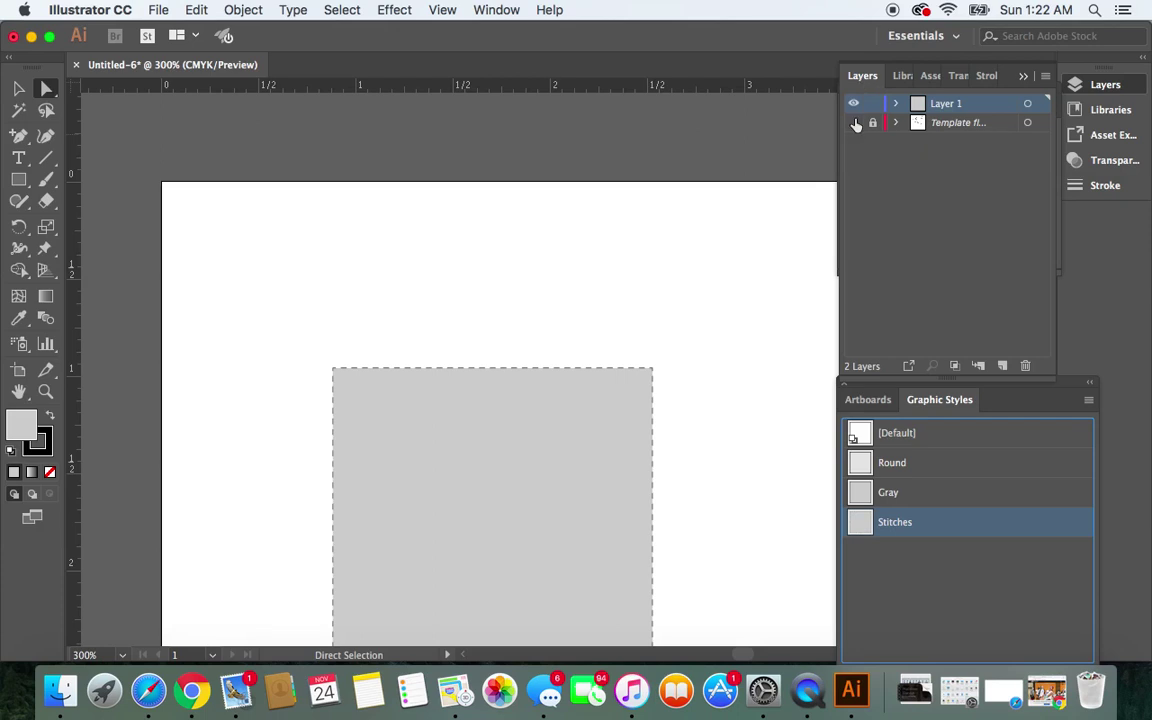
click(854, 123)
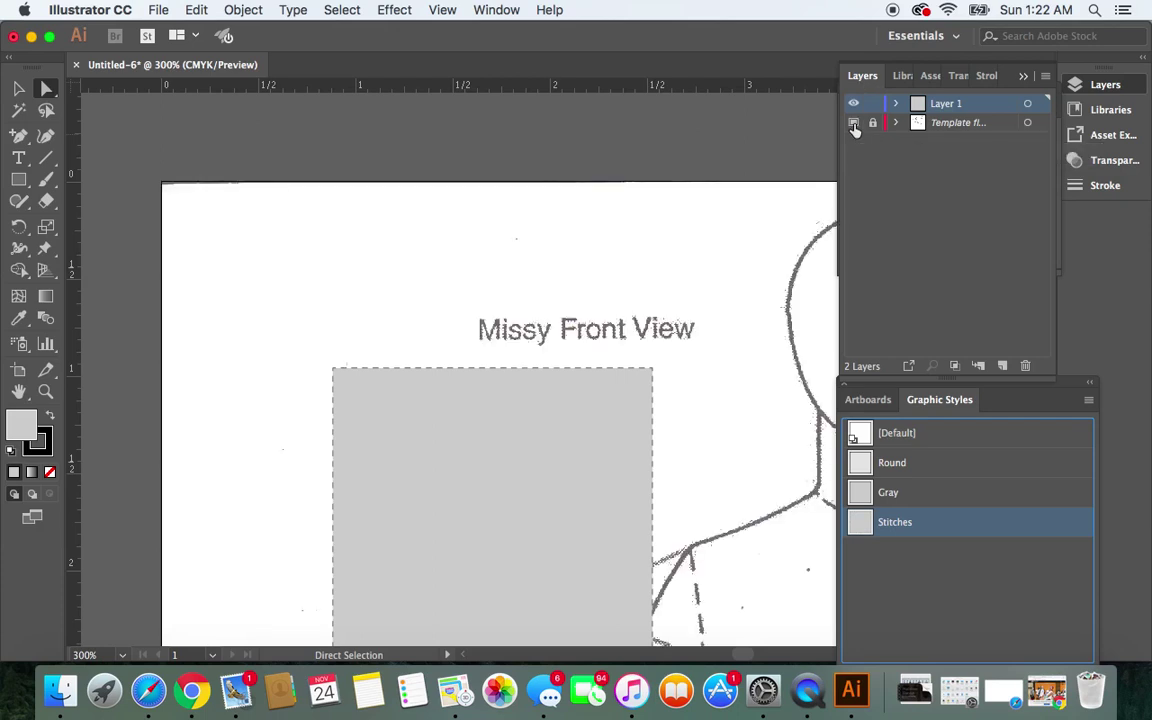
Select the whole gray sample square and delete it from Layer 1
click(20, 90)
drag(278, 367, 393, 507)
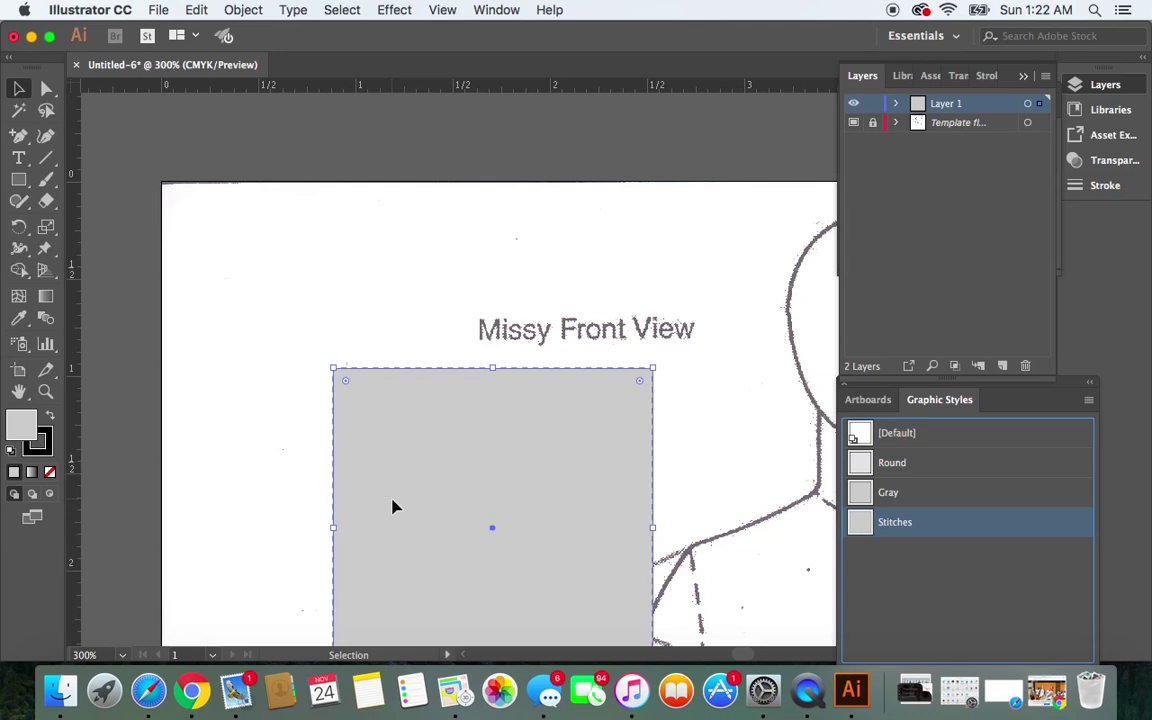
key(Delete)
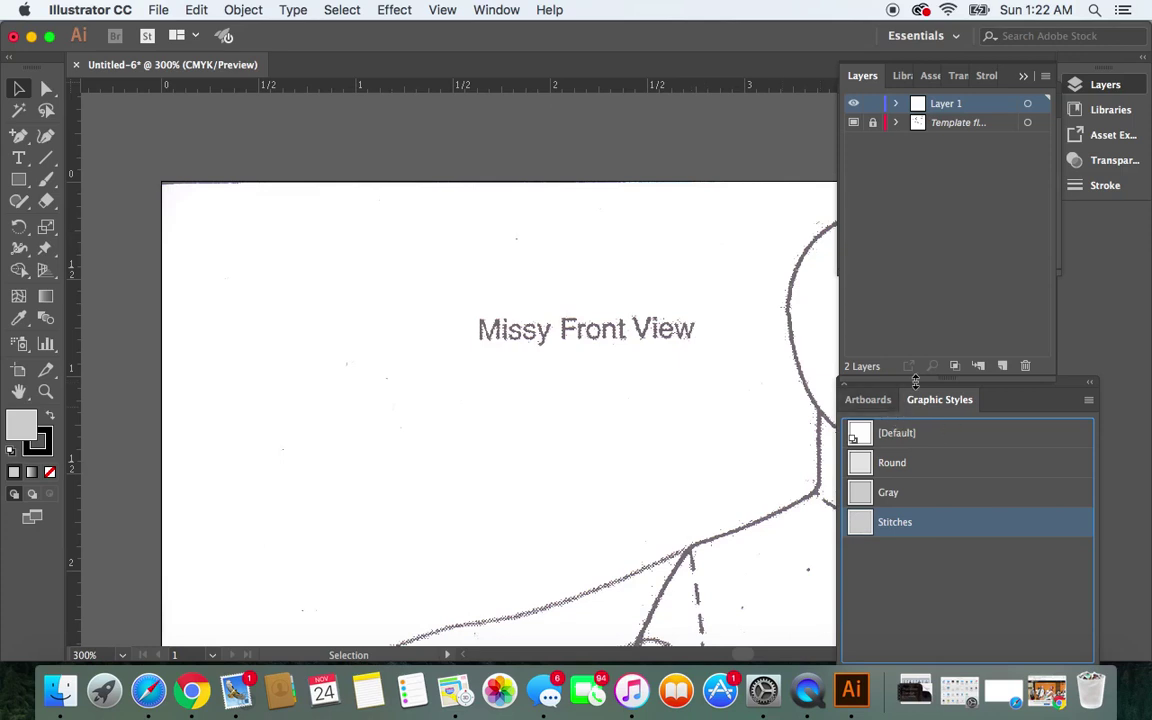
Bring the front and side views of the figure template into view and display the Transparency panel
key(super+minus)
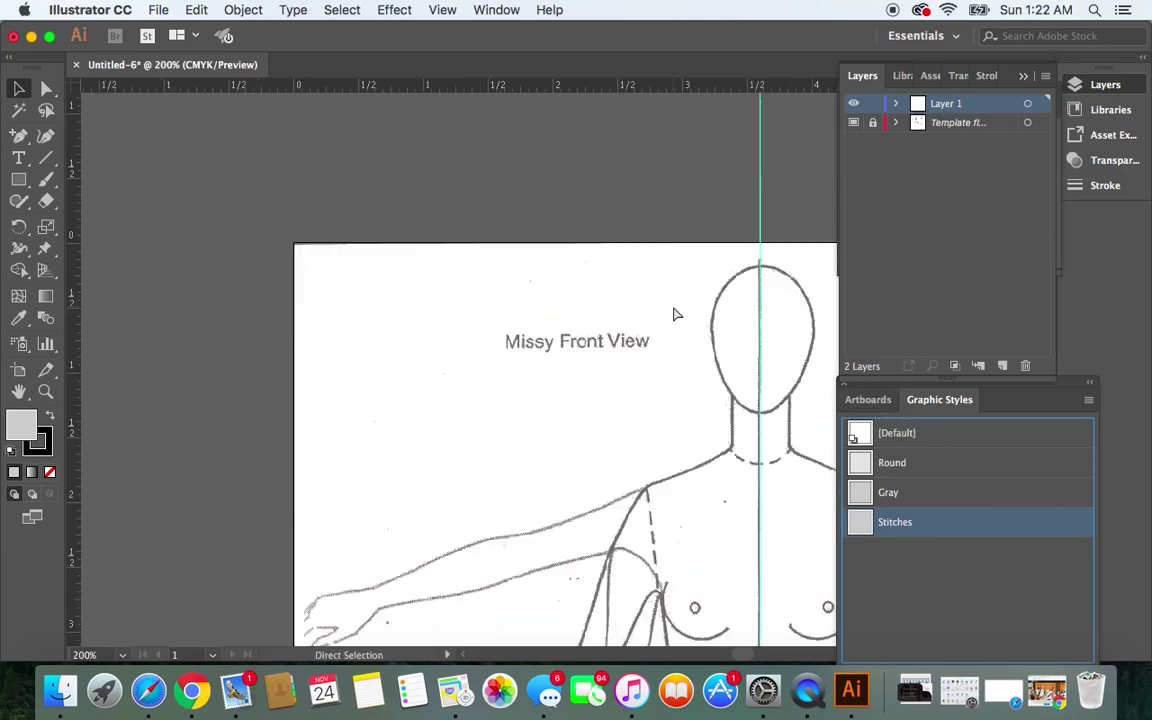
key(super+minus)
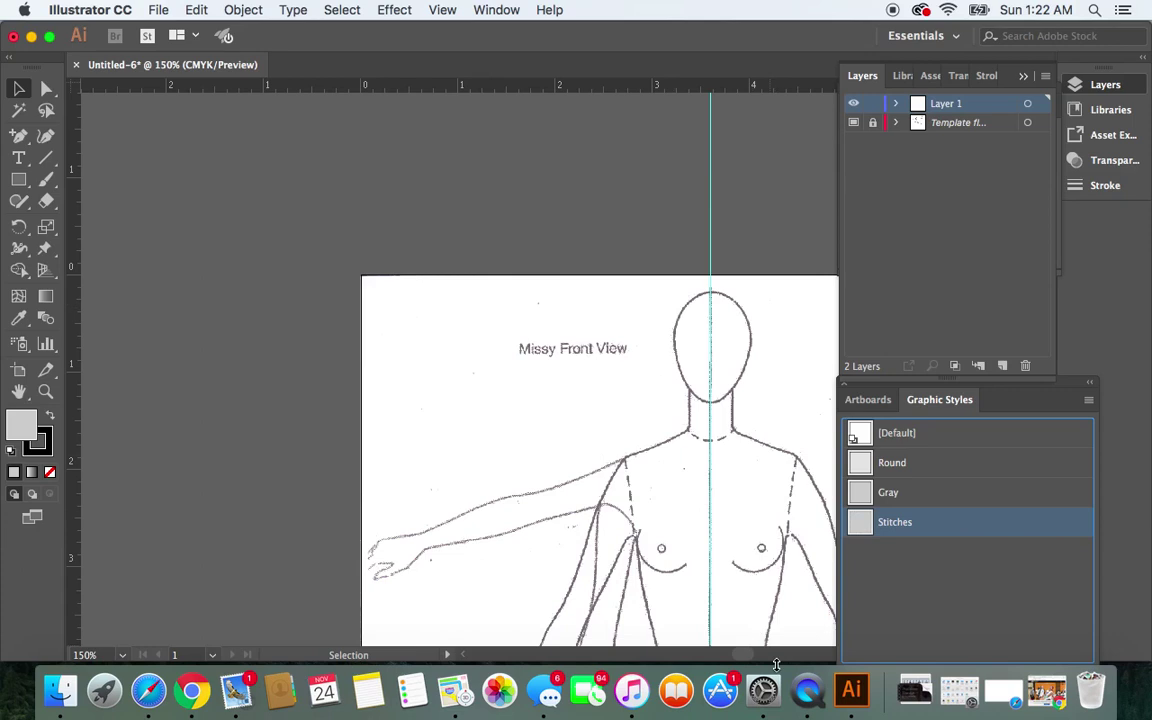
drag(767, 660, 758, 656)
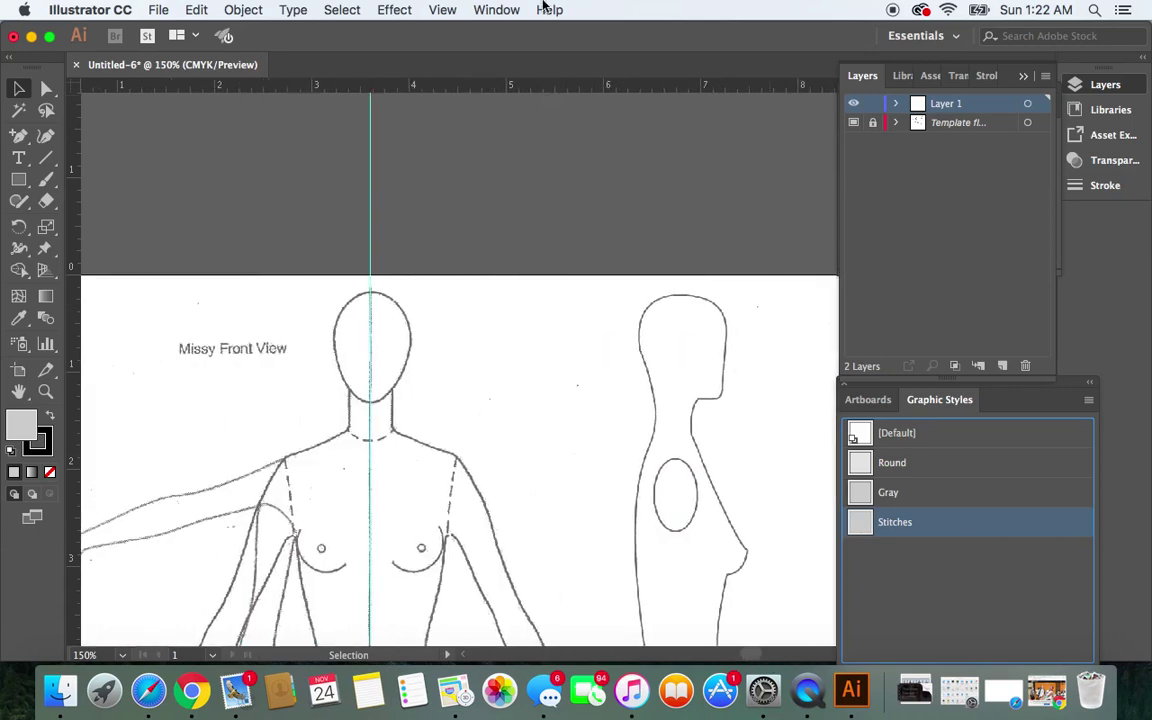
click(498, 11)
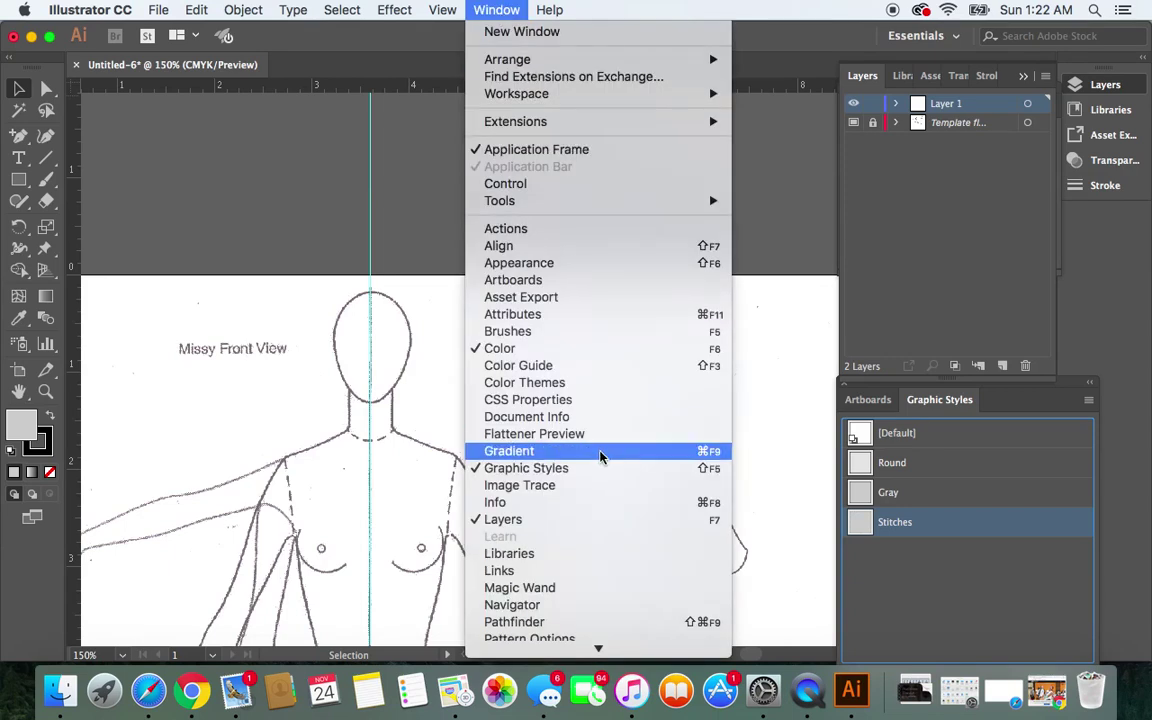
scroll(576, 543, down, 5)
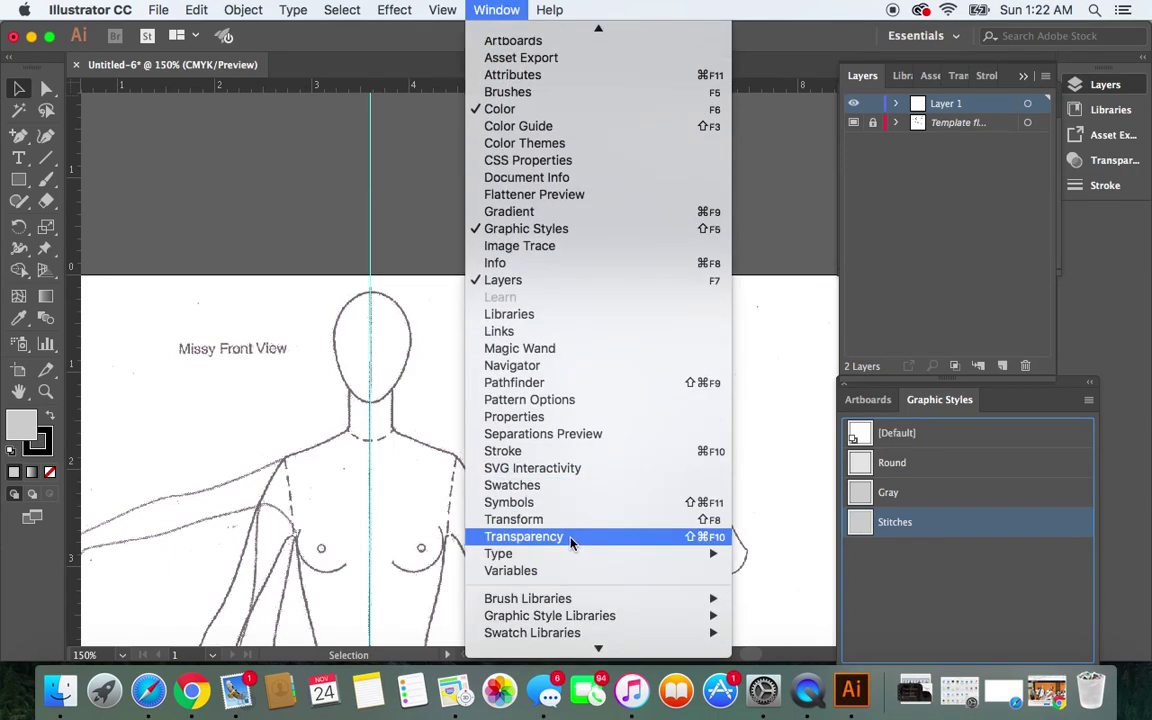
click(549, 543)
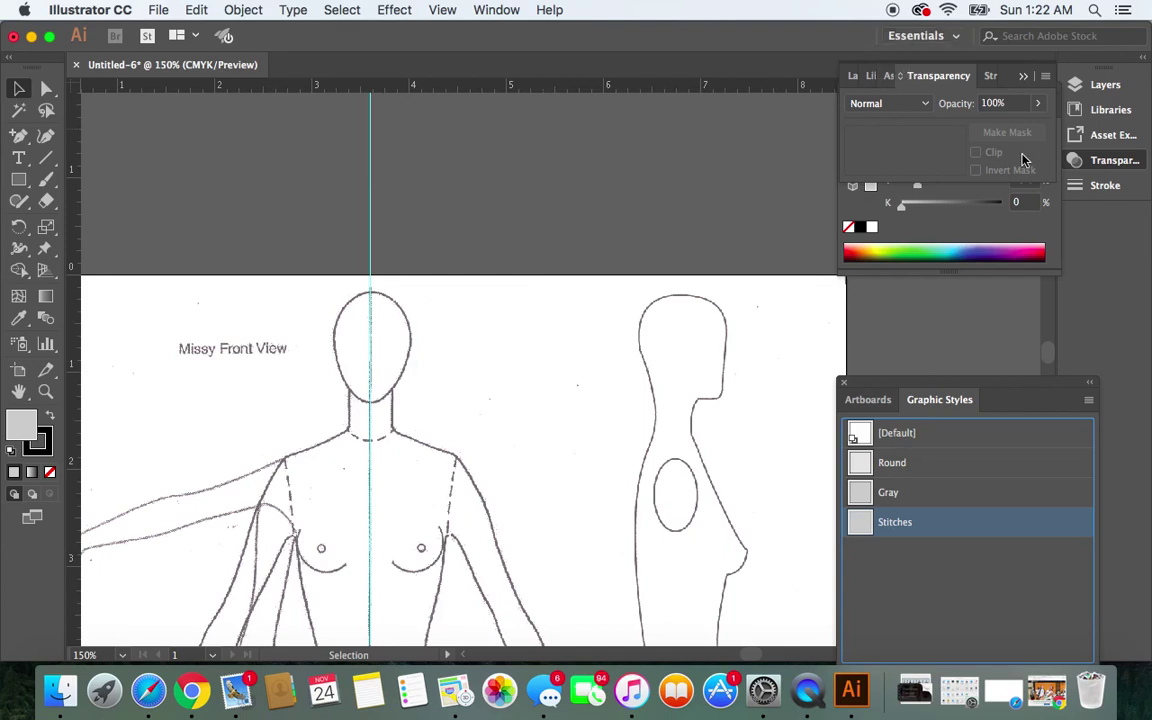
Enlarge the Color panel's spectrum area and look through the Asset Export, Layers, Libraries and Transparency panels
drag(986, 255, 983, 291)
click(890, 76)
click(882, 77)
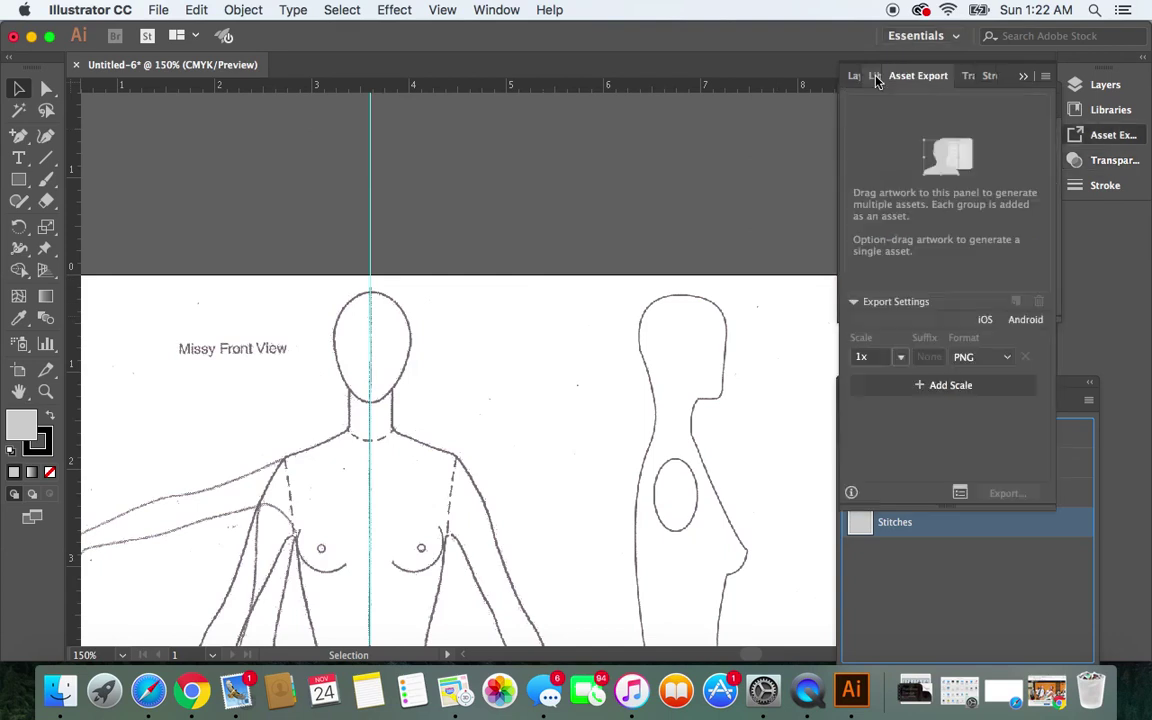
click(875, 76)
click(855, 76)
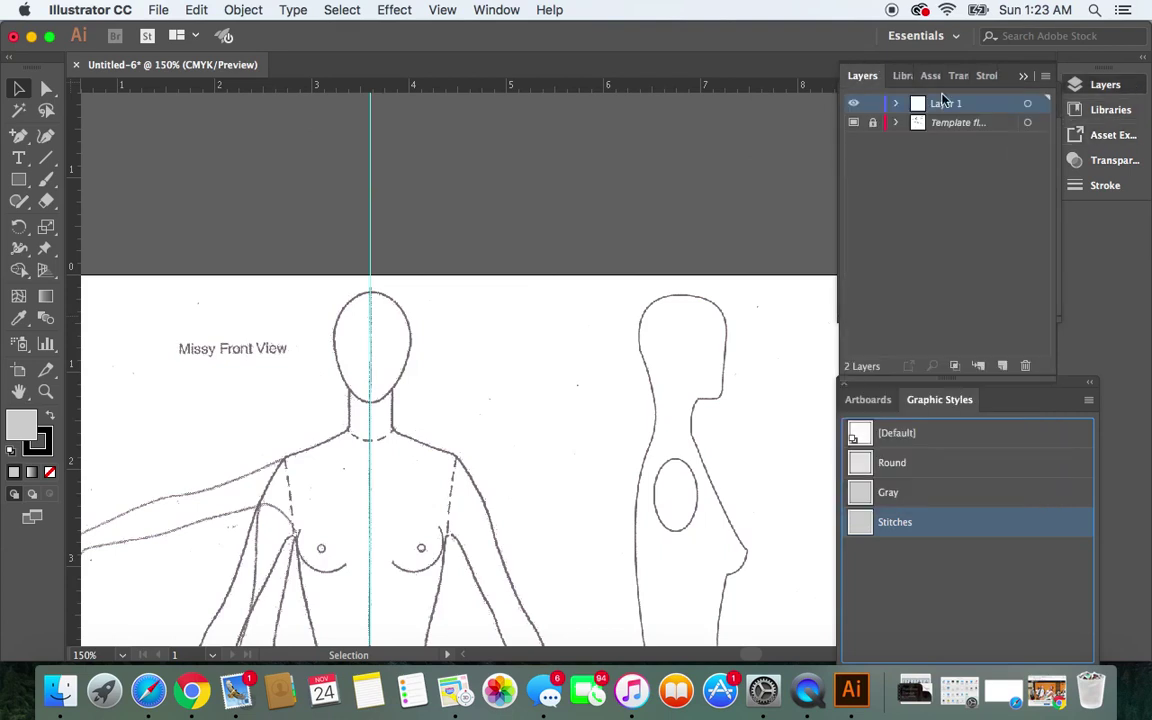
click(900, 77)
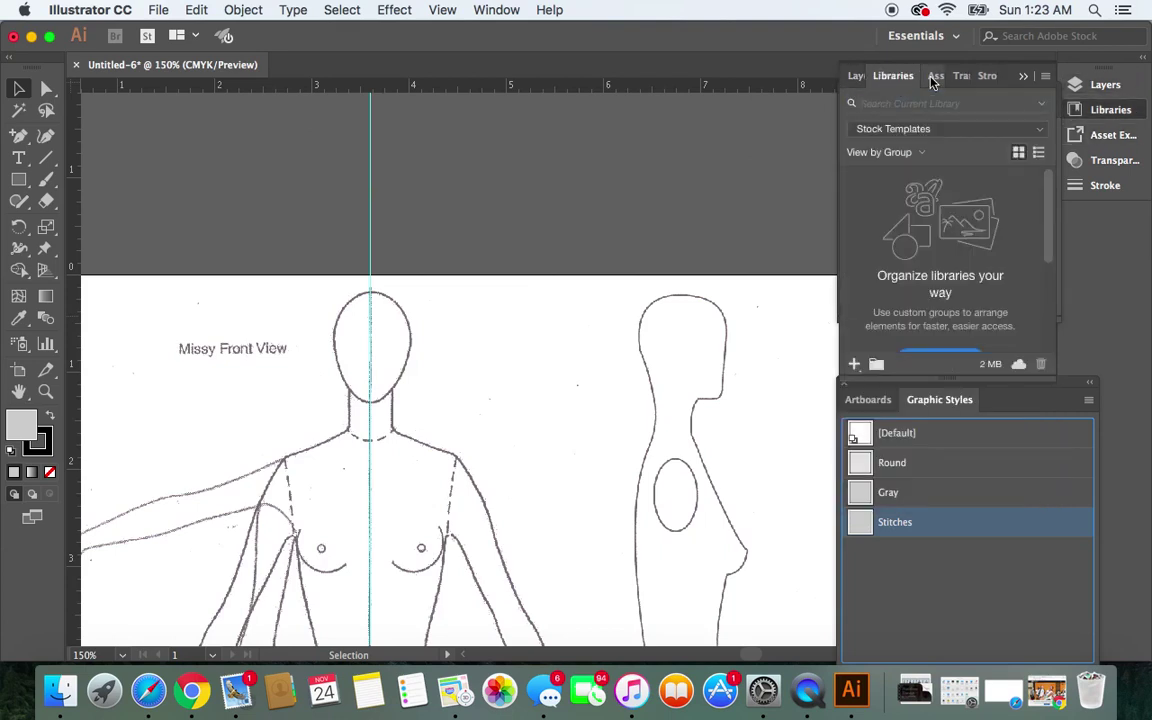
click(933, 78)
click(968, 77)
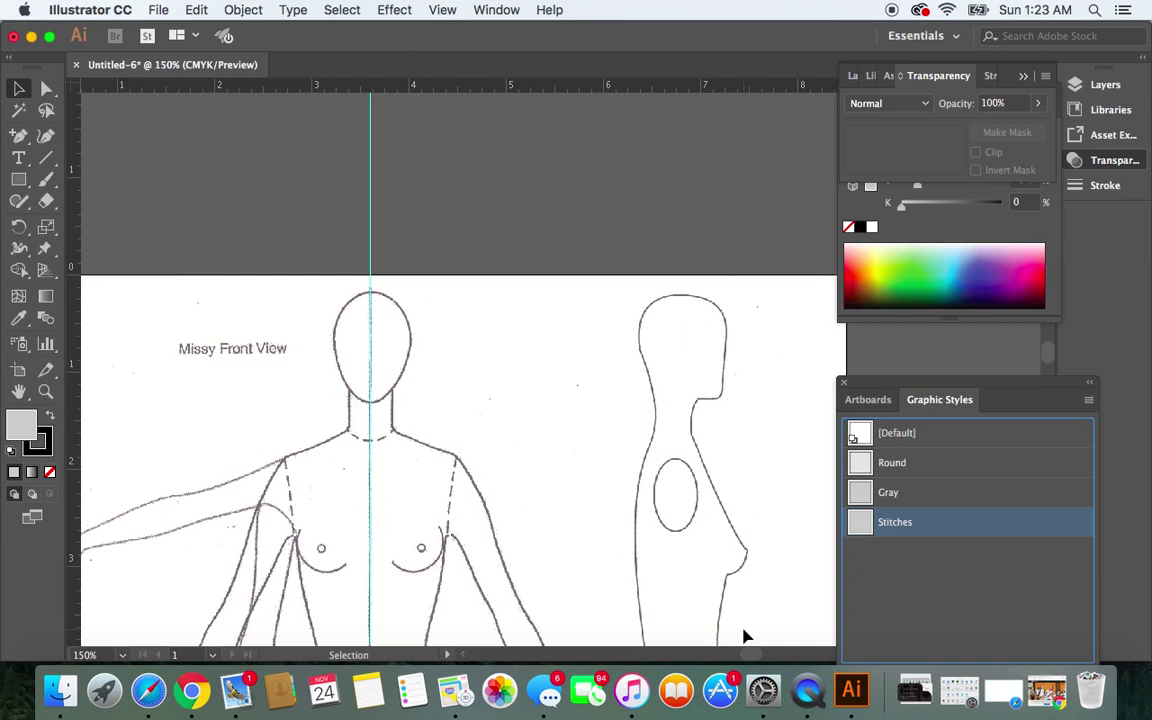
Show more of the figure template at 100% and widen the Layers panel group until the full layer names fit
key(super+minus)
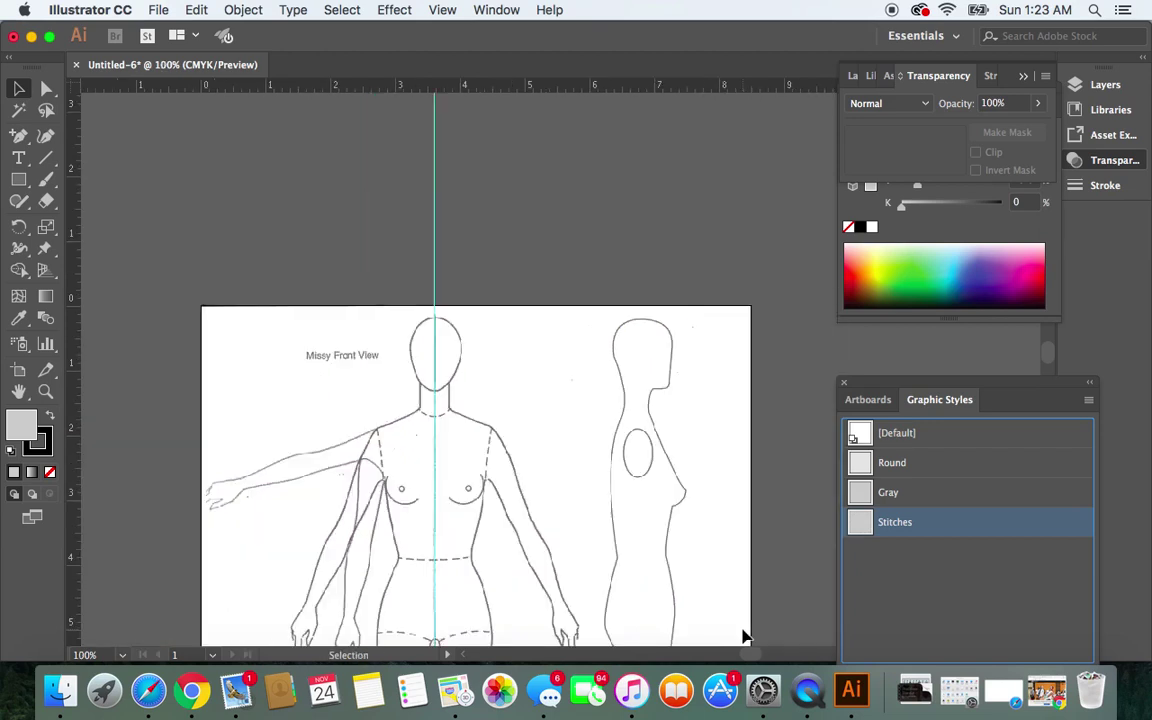
scroll(660, 310, down, 5)
scroll(660, 318, up, 3)
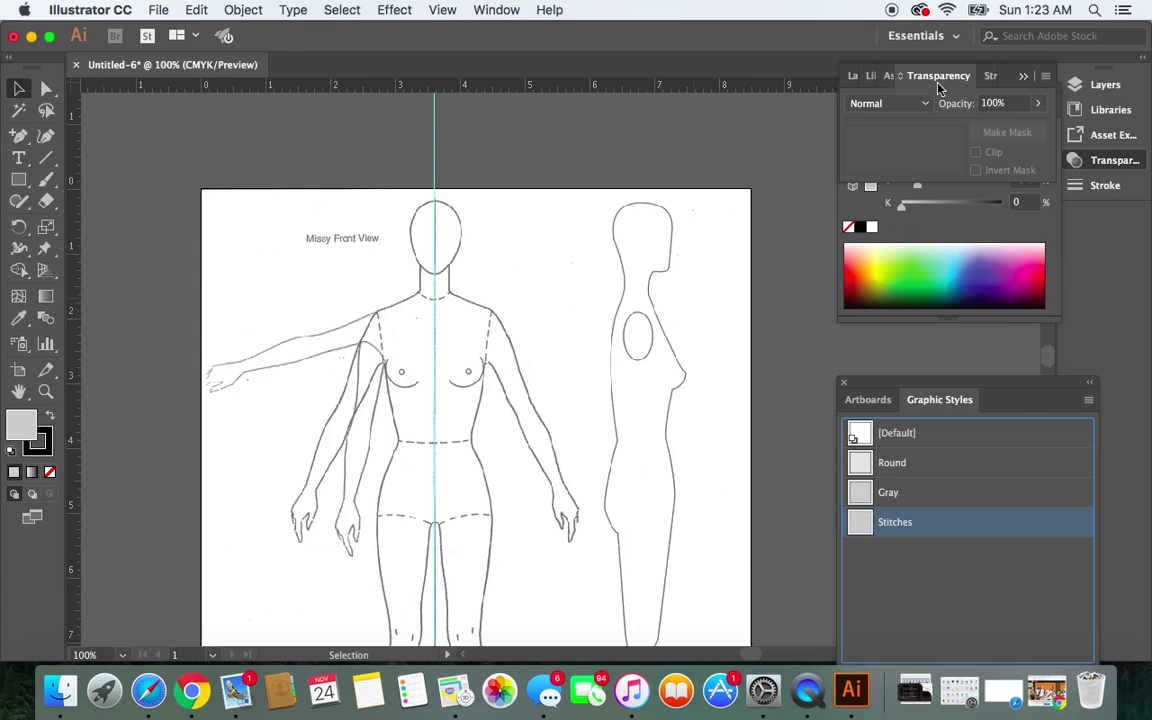
click(889, 75)
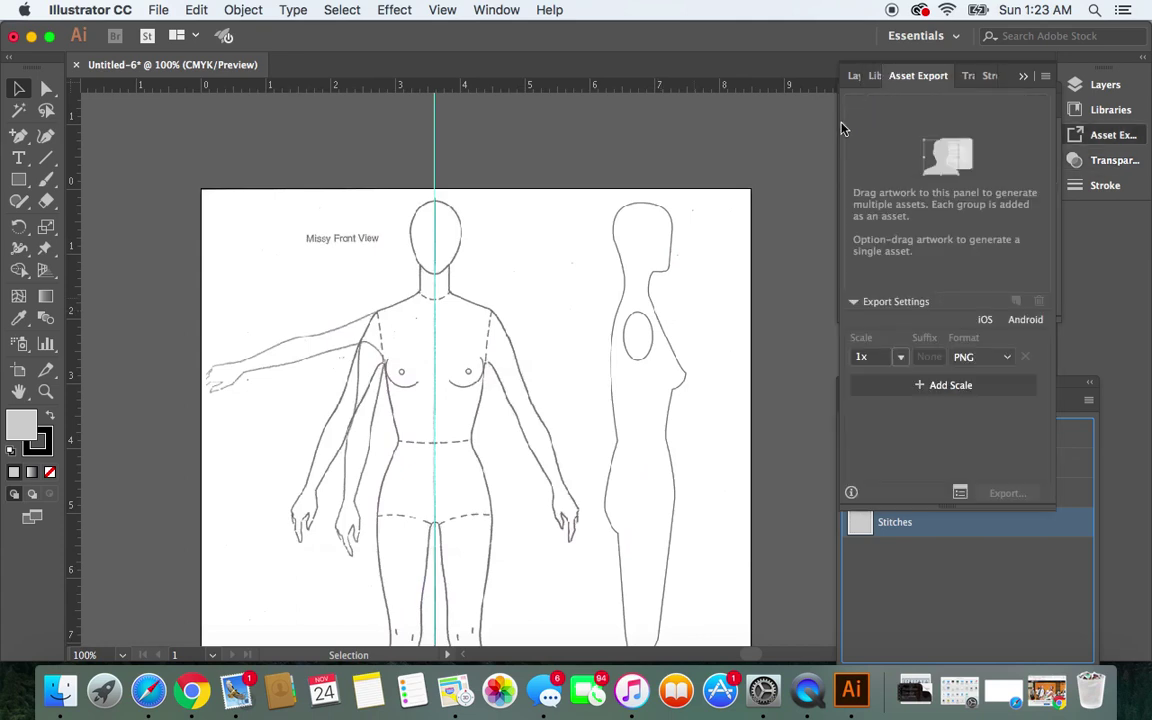
click(854, 75)
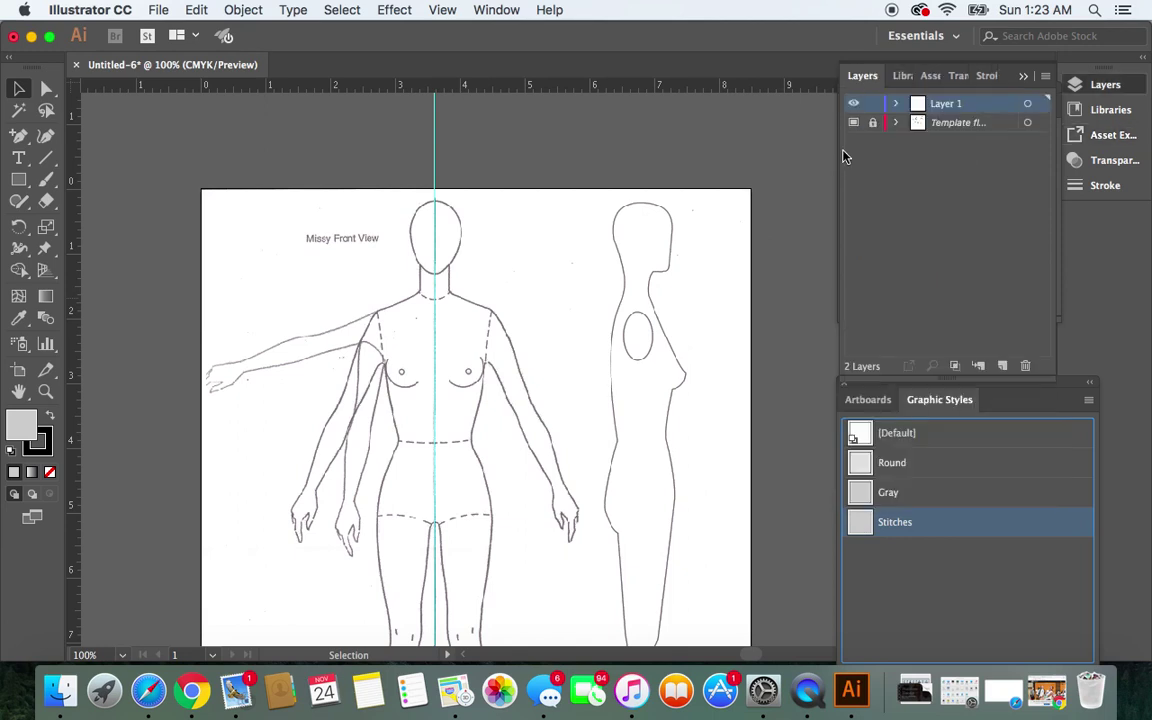
drag(839, 162, 746, 170)
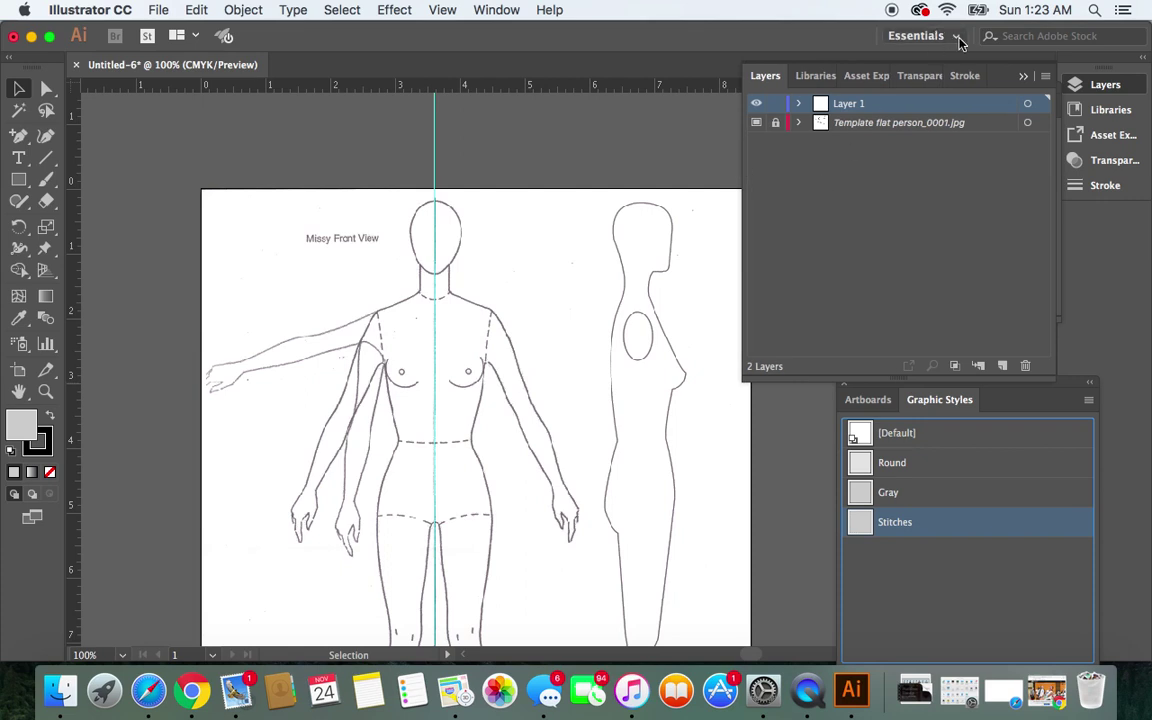
Save the current panel arrangement as a new workspace named My Flats Workspace and check its Artboards and Graphic Styles panels
click(957, 39)
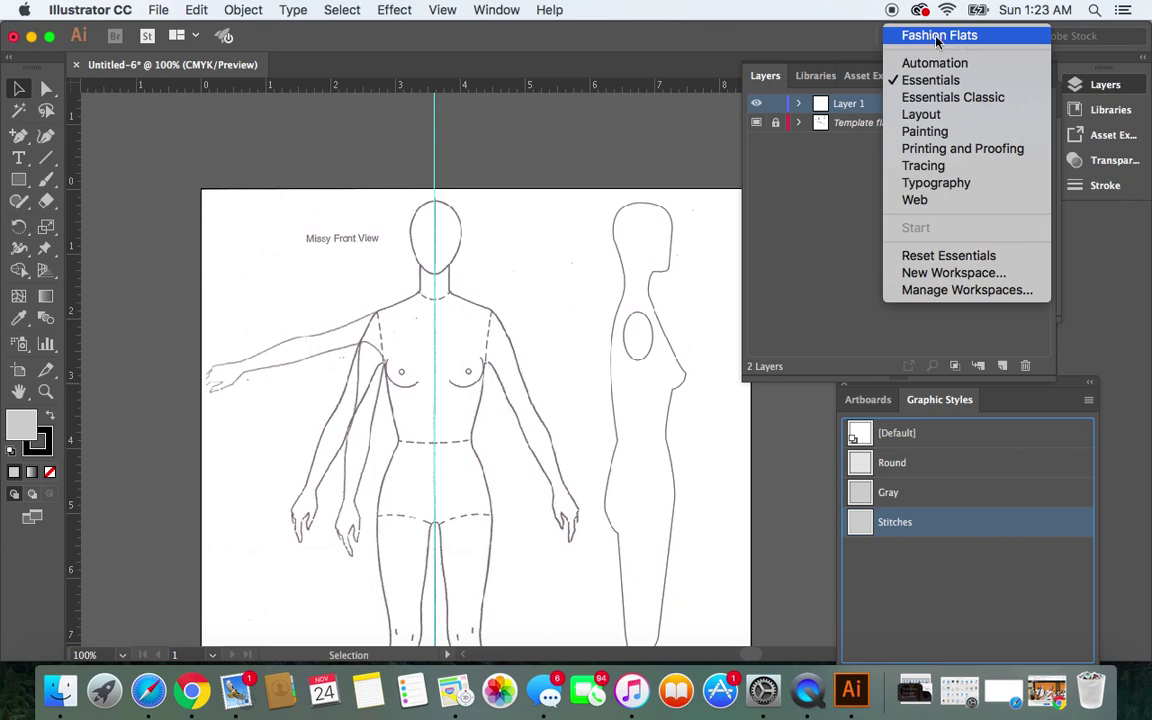
click(952, 275)
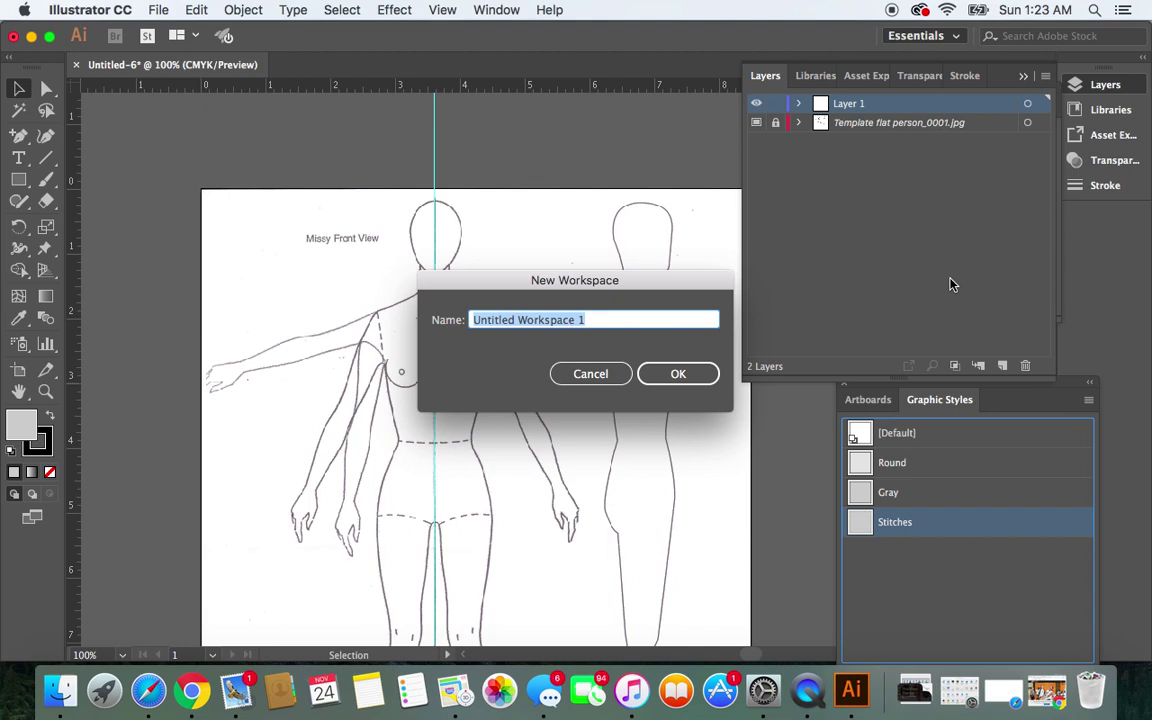
text(My Flats)
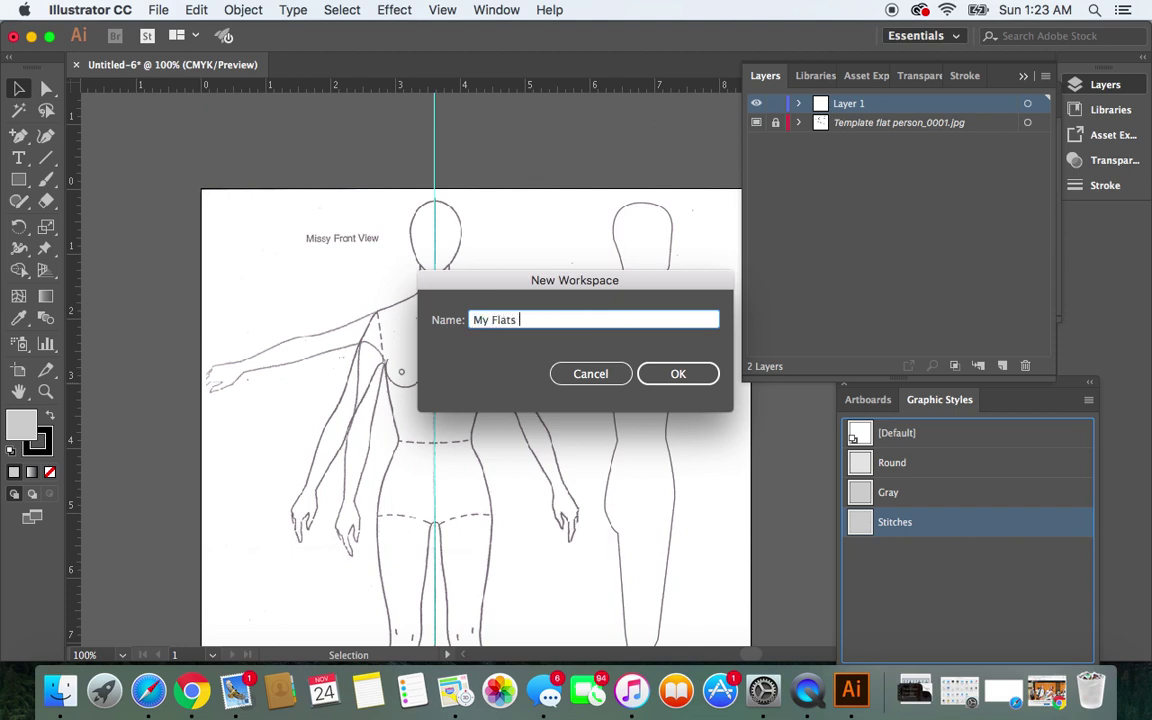
text( Workspace)
click(688, 377)
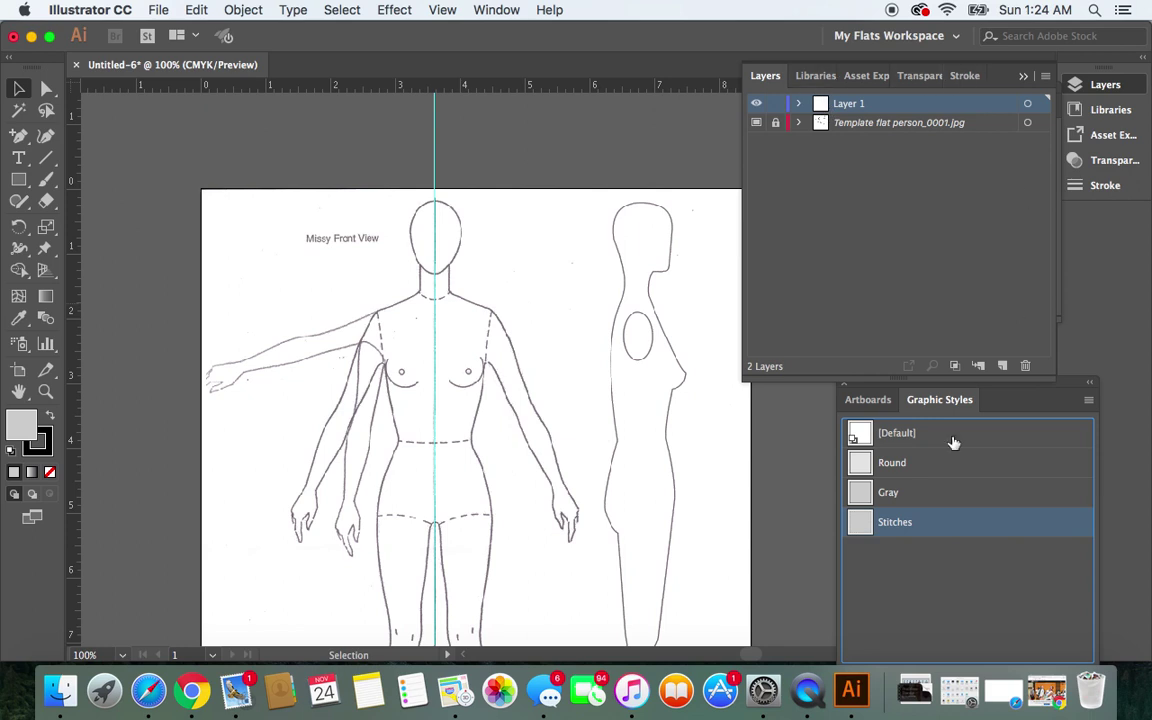
click(869, 400)
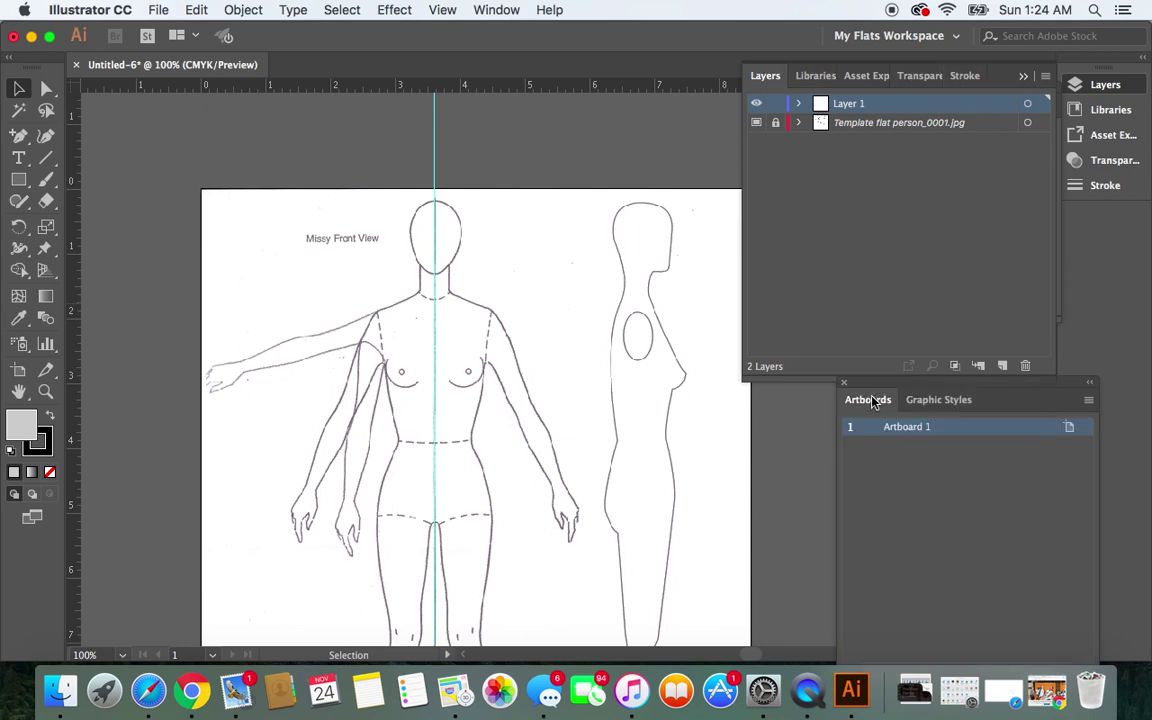
click(945, 400)
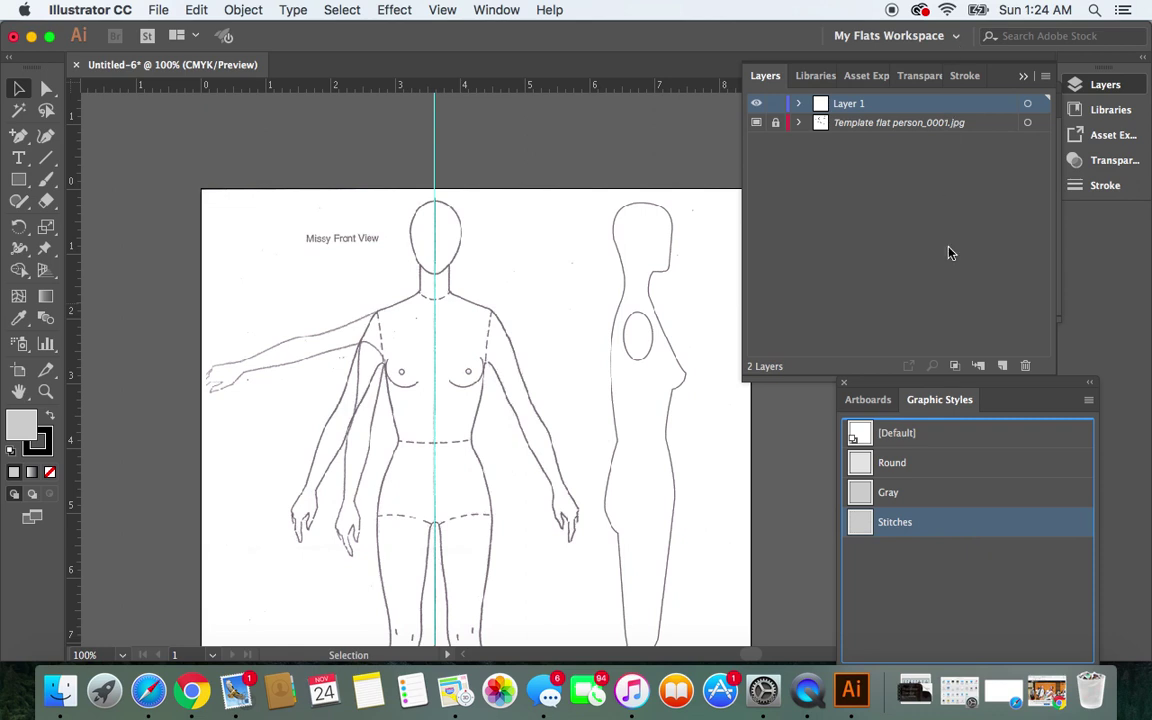
Compare the Essentials, Typography, and Printing and Proofing workspaces, and return to My Flats Workspace
click(956, 37)
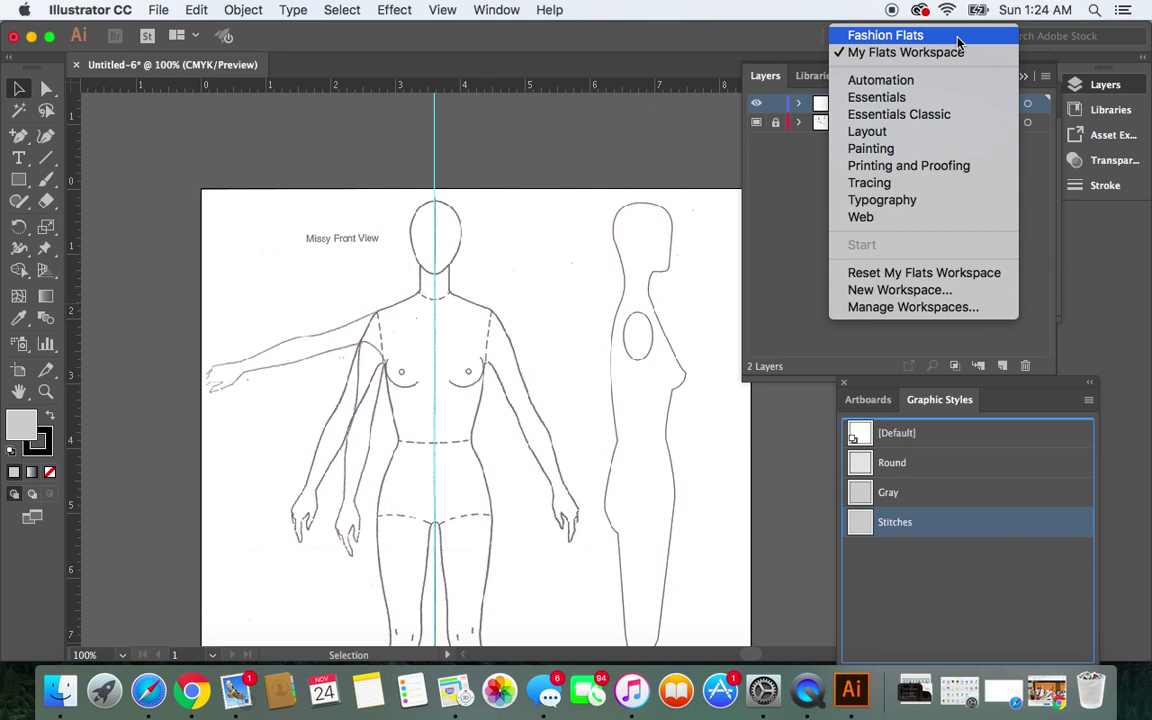
click(925, 97)
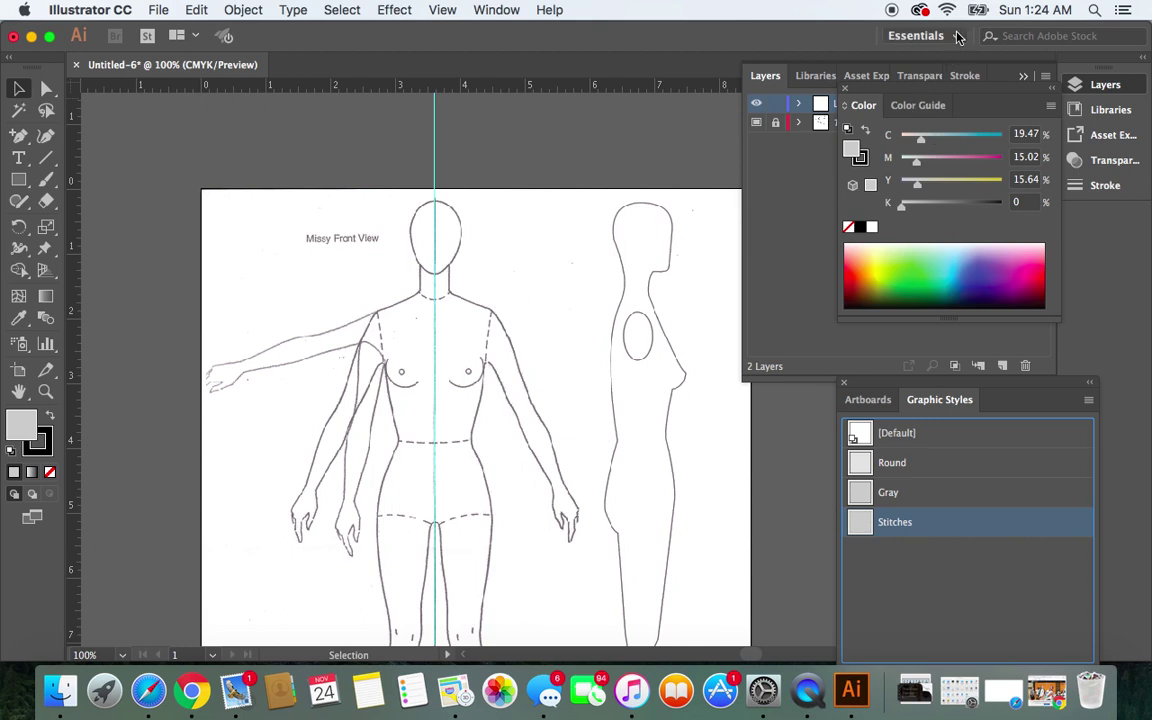
click(916, 35)
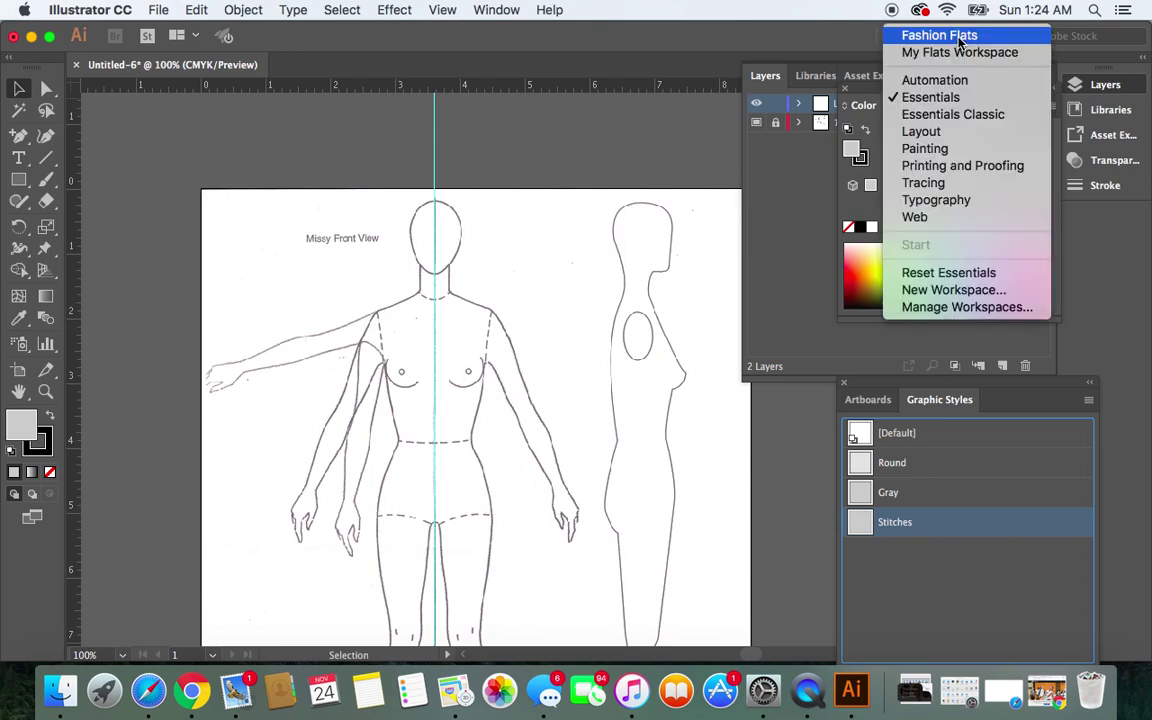
click(946, 202)
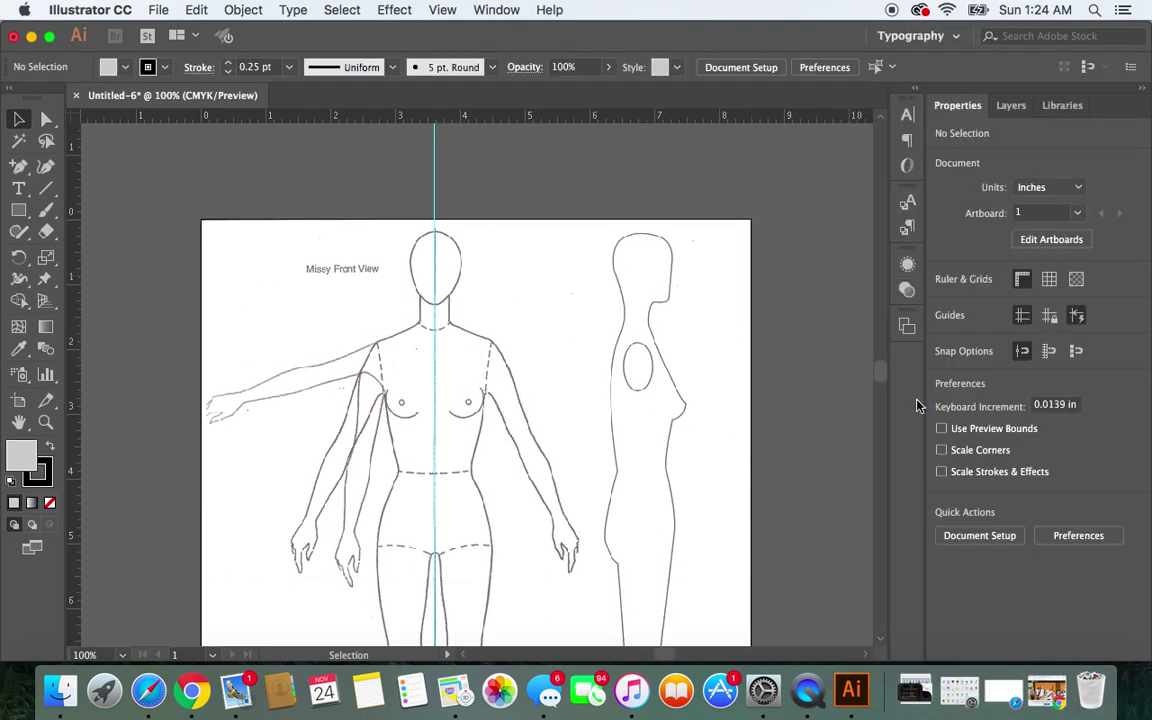
click(957, 38)
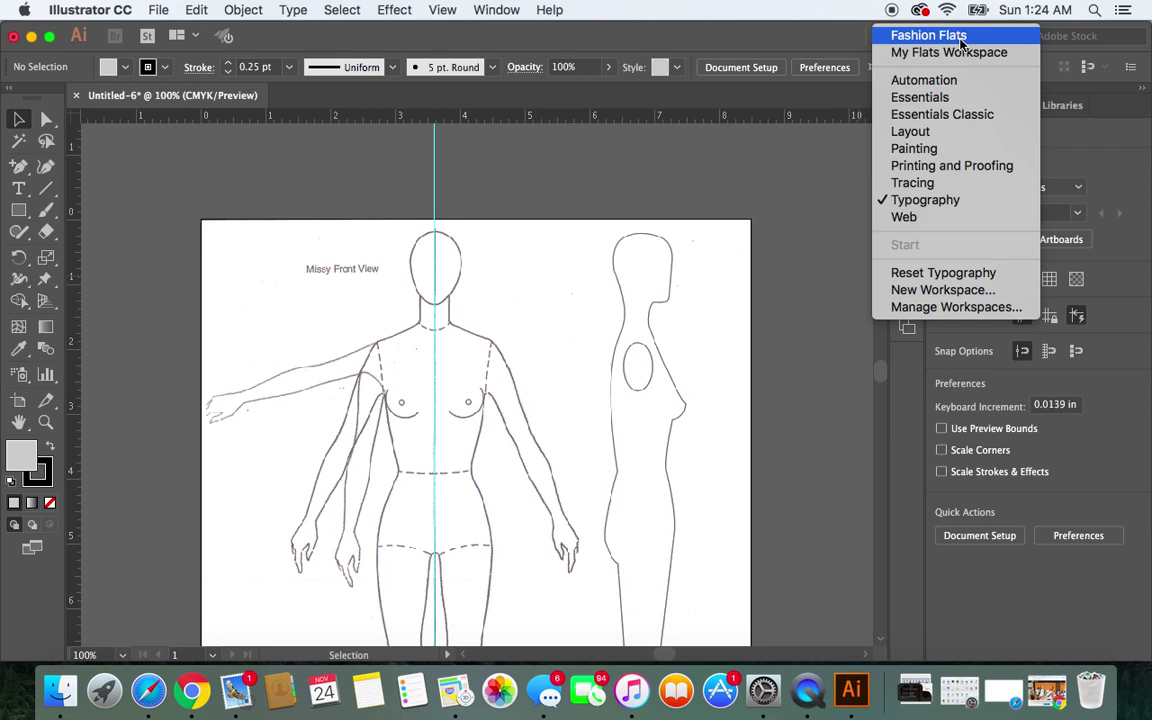
click(916, 172)
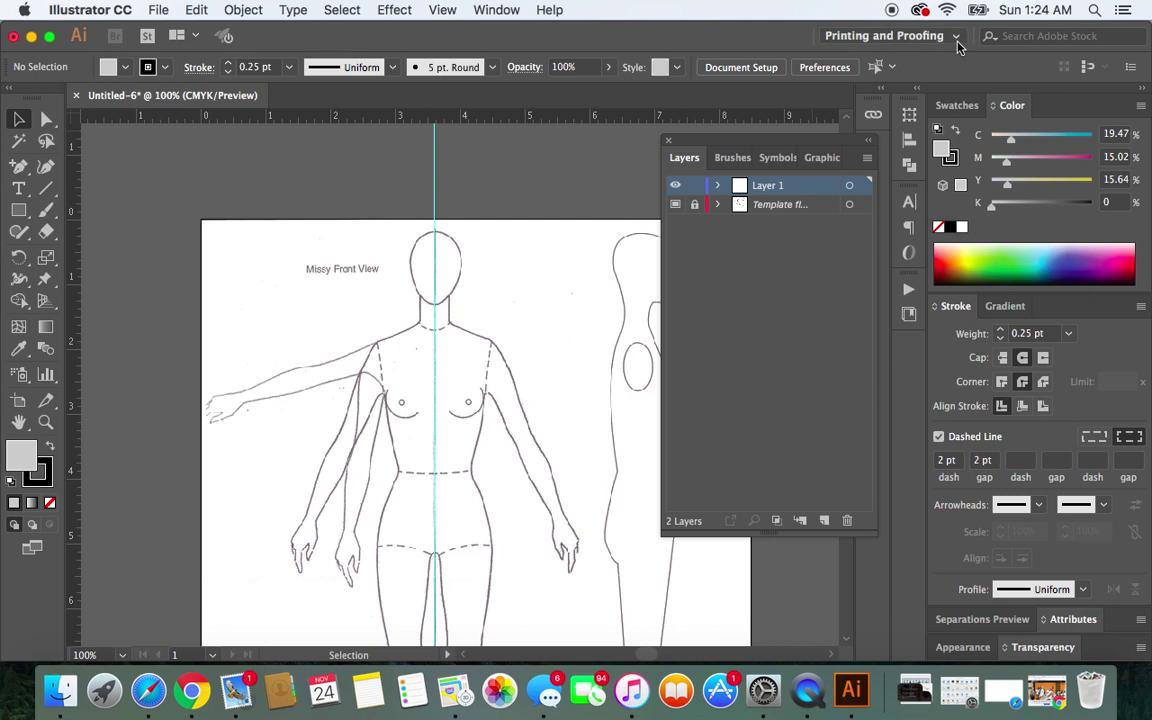
click(866, 36)
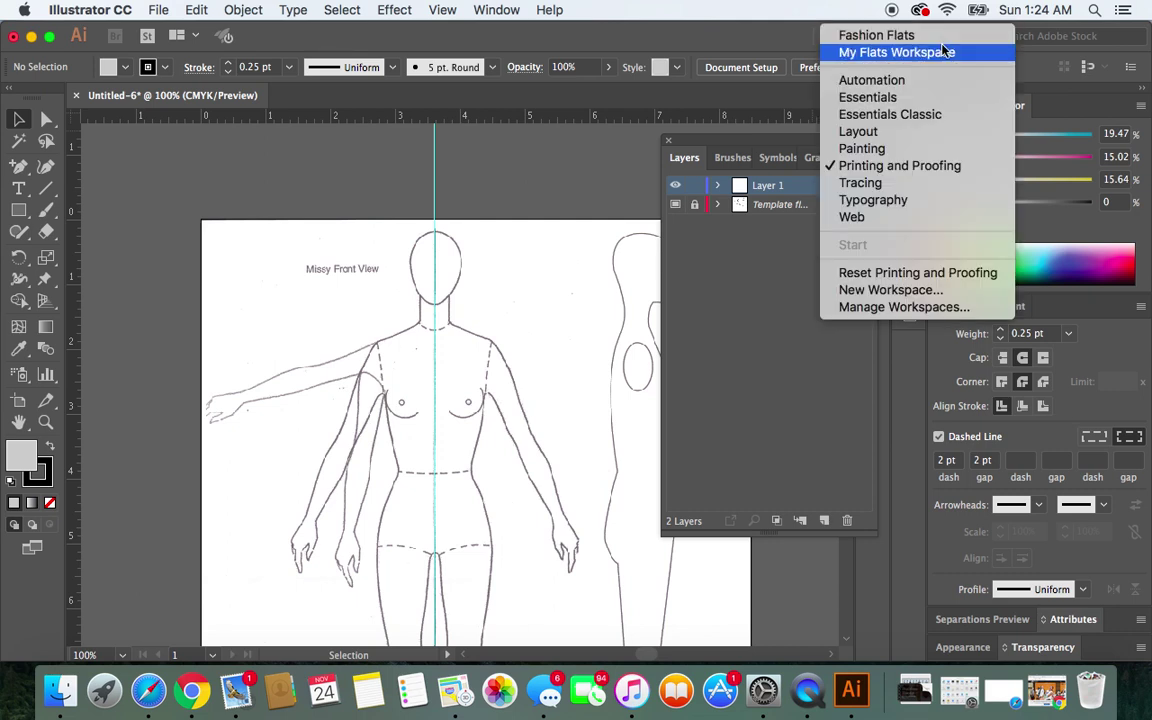
click(880, 52)
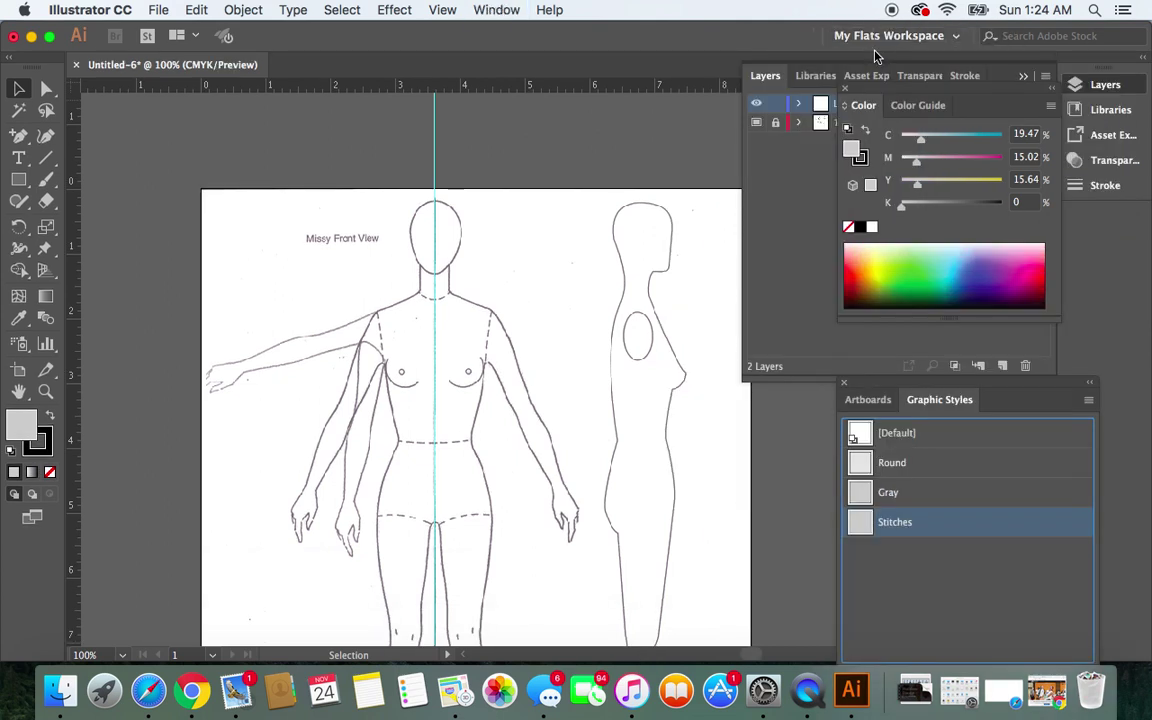